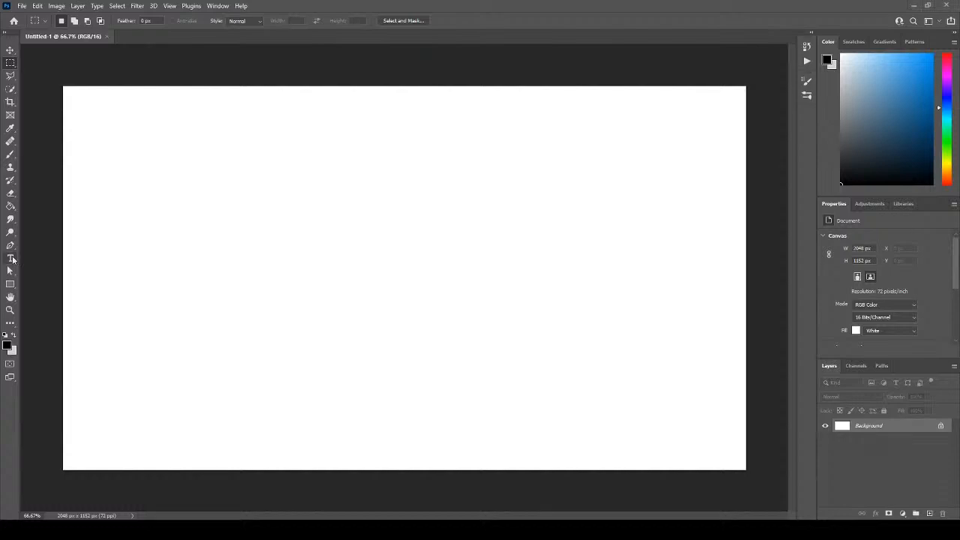
# Add a text layer reading "Phasmophobia" near the middle of the canvas in Double Feature at 149 pt.
pyautogui.click(10, 259)
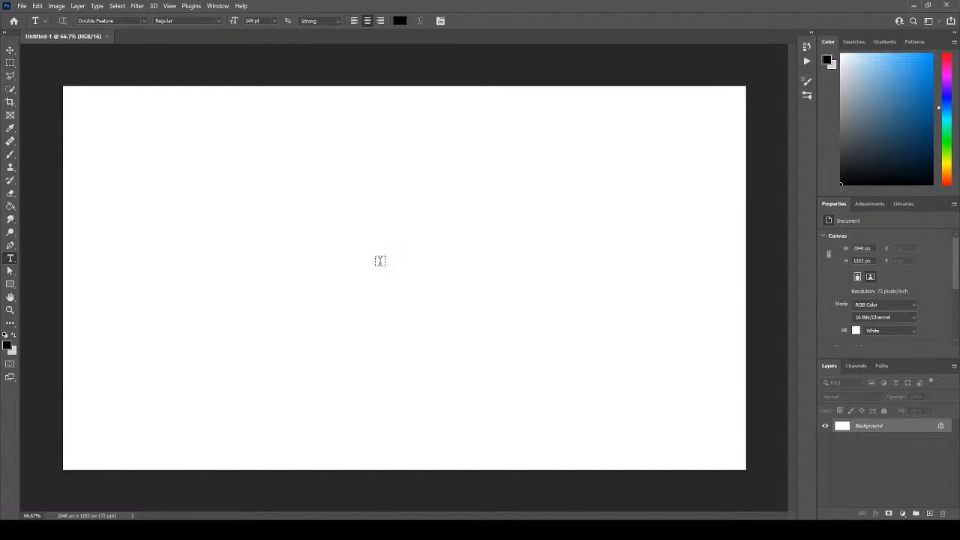
pyautogui.click(385, 260)
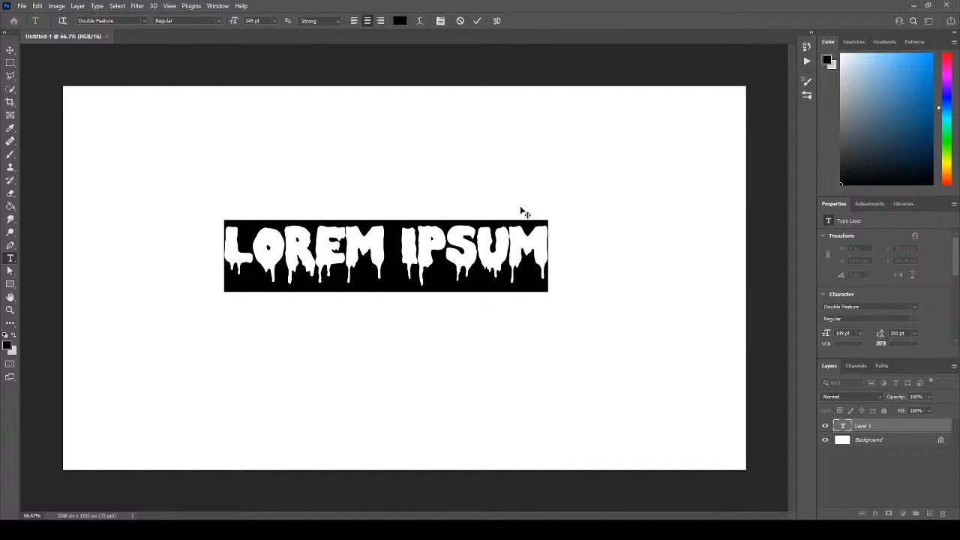
pyautogui.write('PHA')
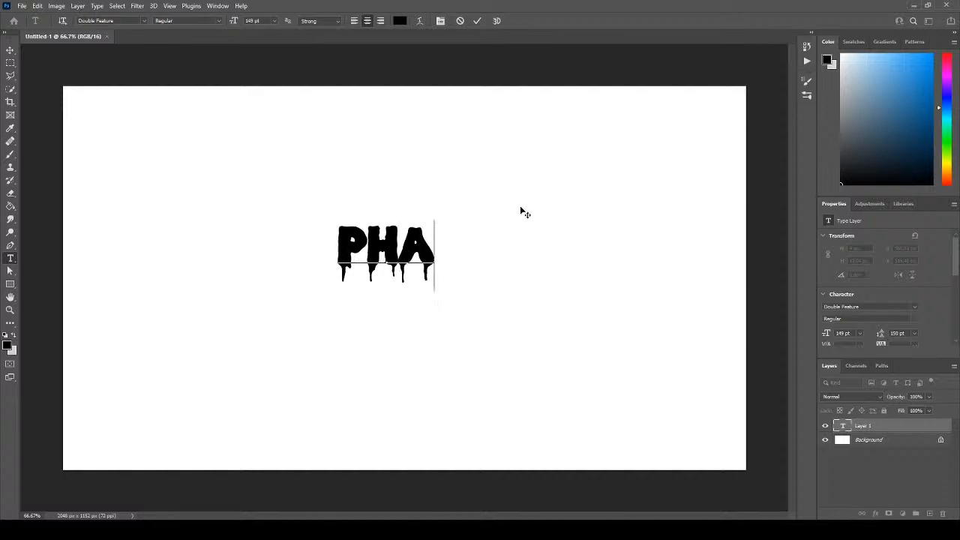
pyautogui.write('SMOPHOBIA')
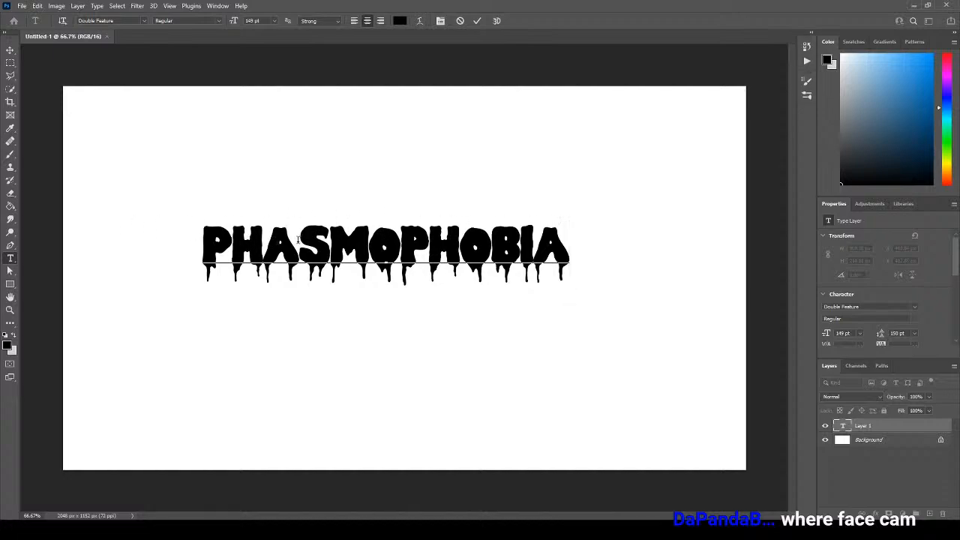
# Replace the first "a" of the title with a capital "A" to vary its drip shape.
pyautogui.moveTo(297, 240); pyautogui.dragTo(273, 245)
pyautogui.click(544, 238)
pyautogui.moveTo(299, 247); pyautogui.dragTo(262, 250)
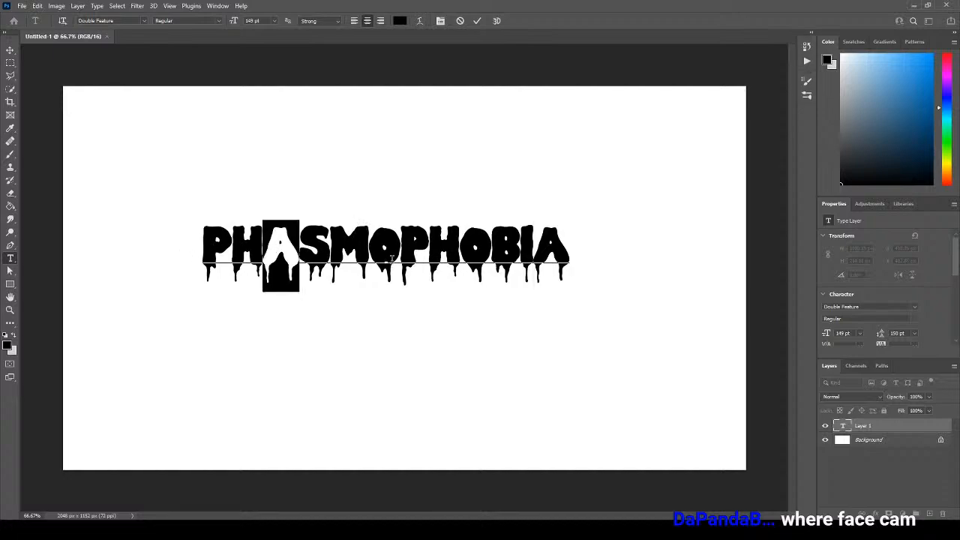
pyautogui.click(391, 258)
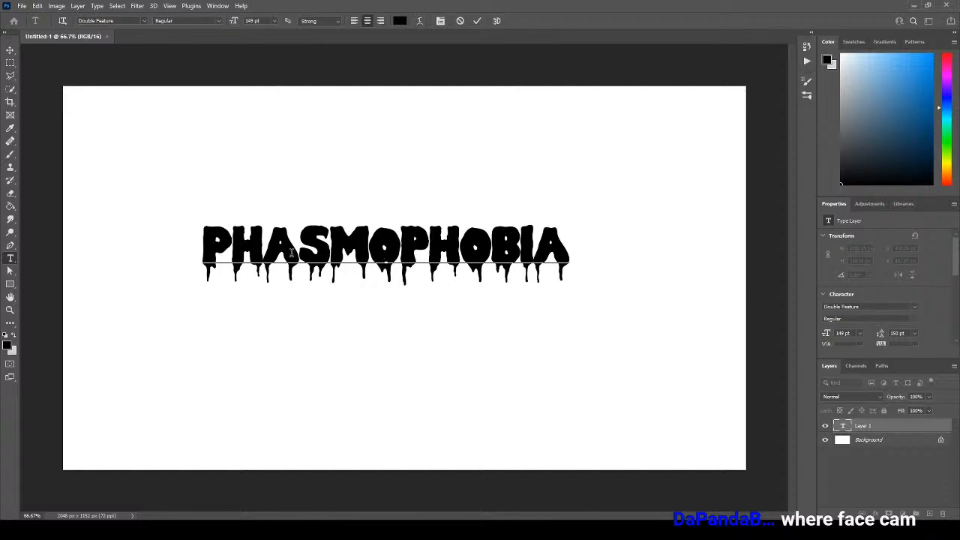
pyautogui.moveTo(292, 252); pyautogui.dragTo(275, 252)
pyautogui.write('AAA')
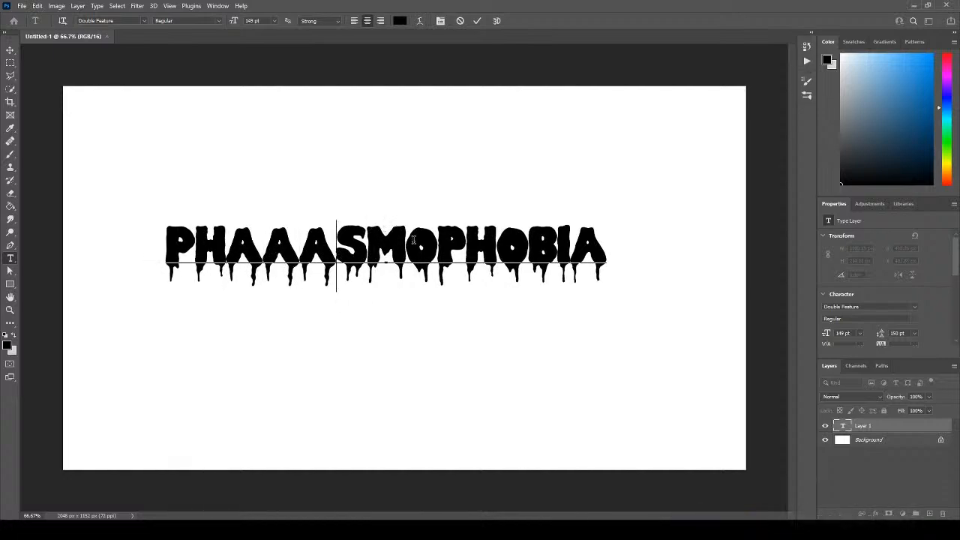
pyautogui.press('BackSpace')
pyautogui.press('BackSpace')
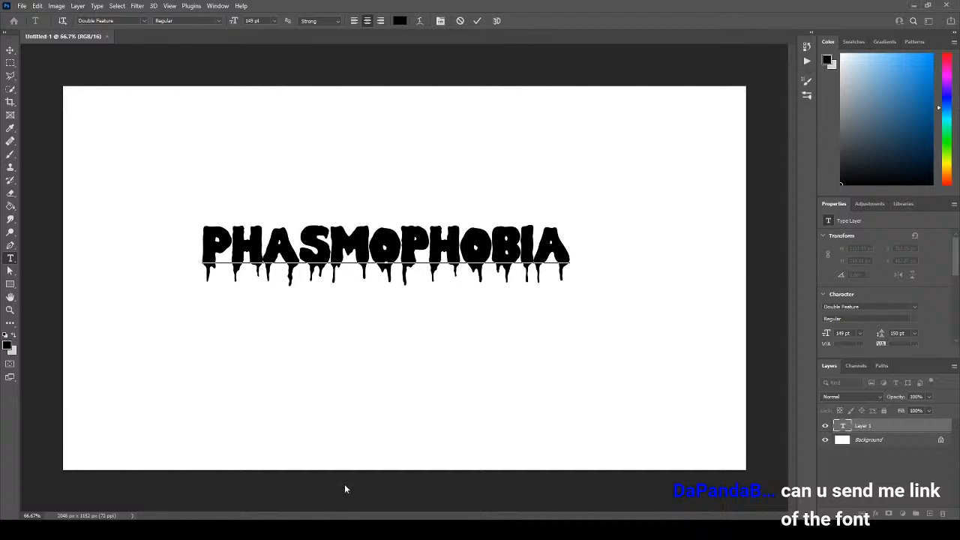
# Preview the whole title in other installed fonts, from Amatic SC to Chinese Rocks, keeping Double Feature.
pyautogui.moveTo(572, 251)
pyautogui.mouseDown()
pyautogui.moveTo(216, 238)
pyautogui.moveTo(579, 238)
pyautogui.mouseUp()
pyautogui.click(225, 243)
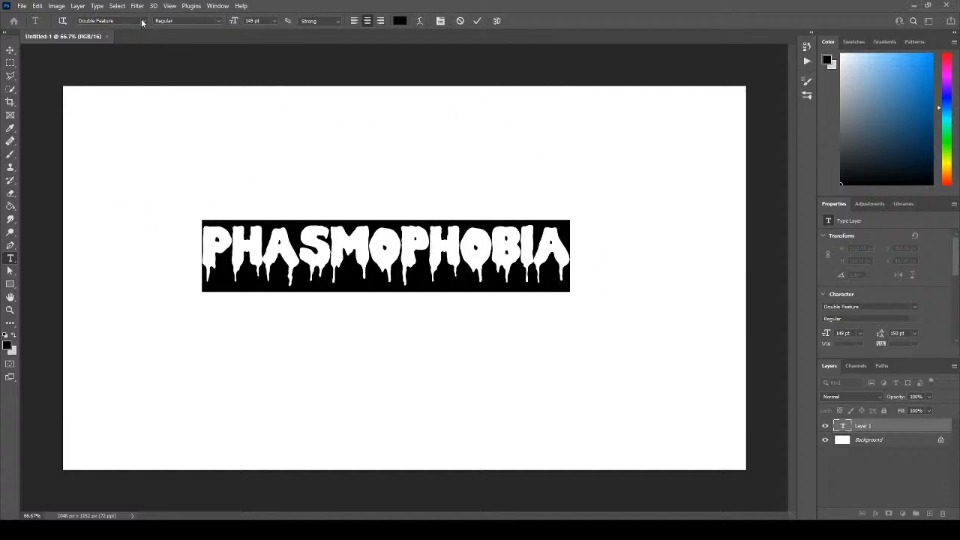
pyautogui.click(144, 22)
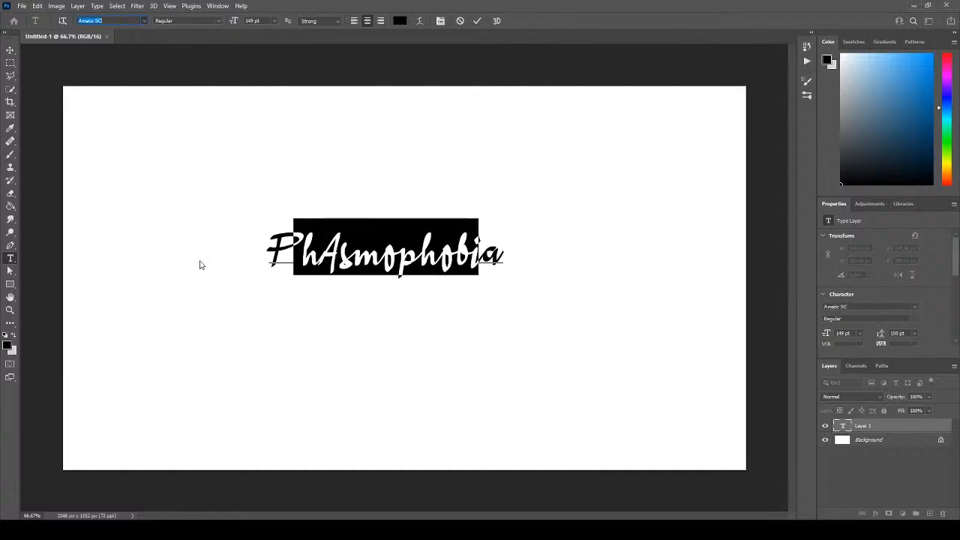
pyautogui.press('Down')
pyautogui.press('Down')
pyautogui.press('Down')
pyautogui.press('Down')
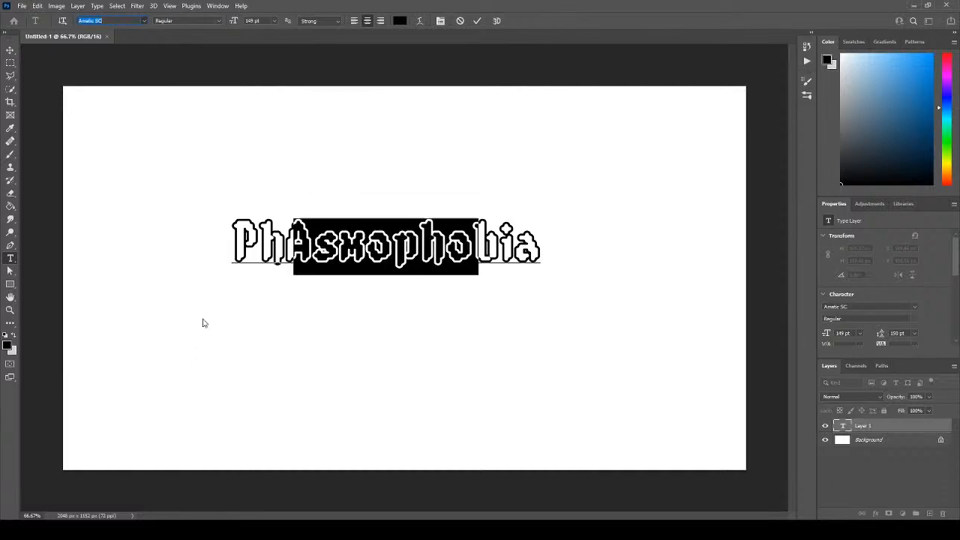
pyautogui.press('Down')
pyautogui.press('Down')
pyautogui.press('Down')
pyautogui.press('Down')
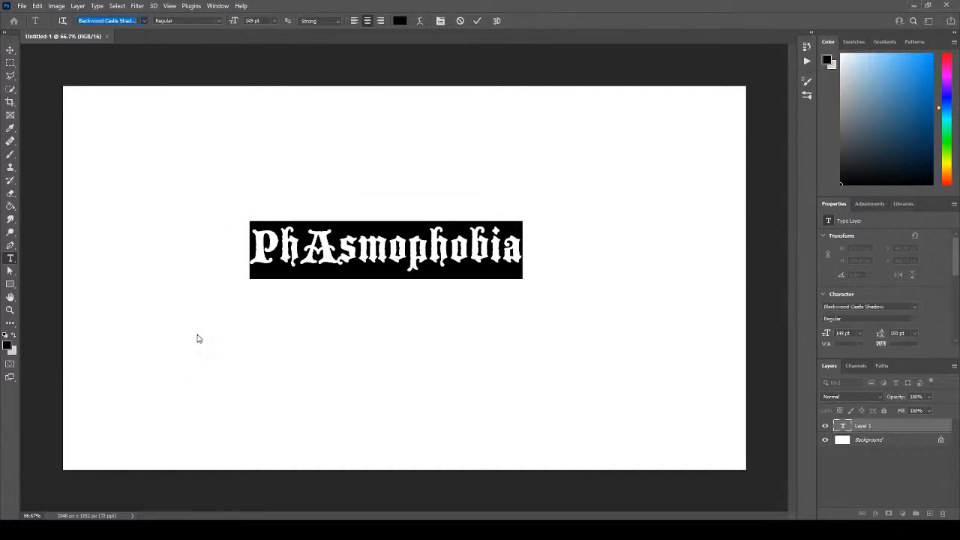
pyautogui.press('Down')
pyautogui.press('Down')
pyautogui.press('Down')
pyautogui.press('Down')
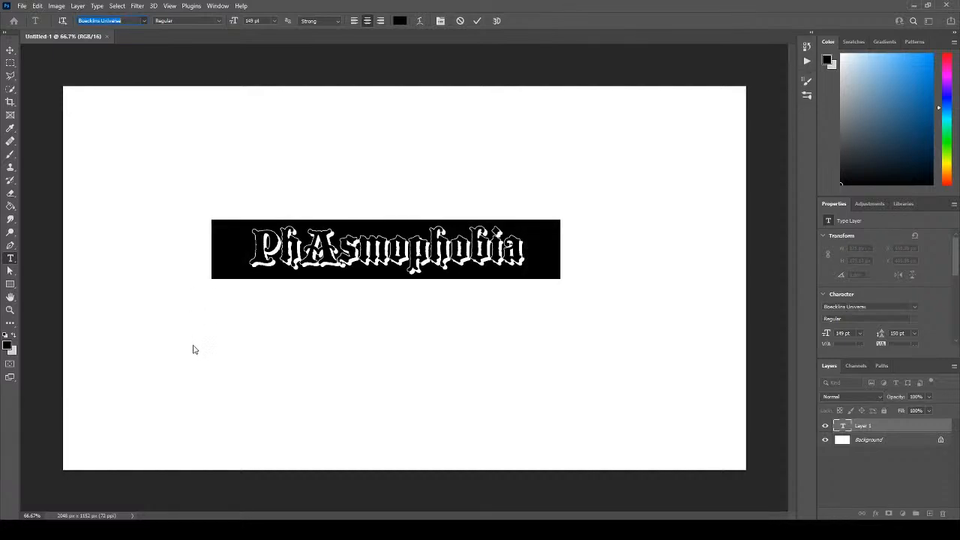
pyautogui.press('Down')
pyautogui.press('Down')
pyautogui.press('Down')
pyautogui.press('Down')
pyautogui.press('Down')
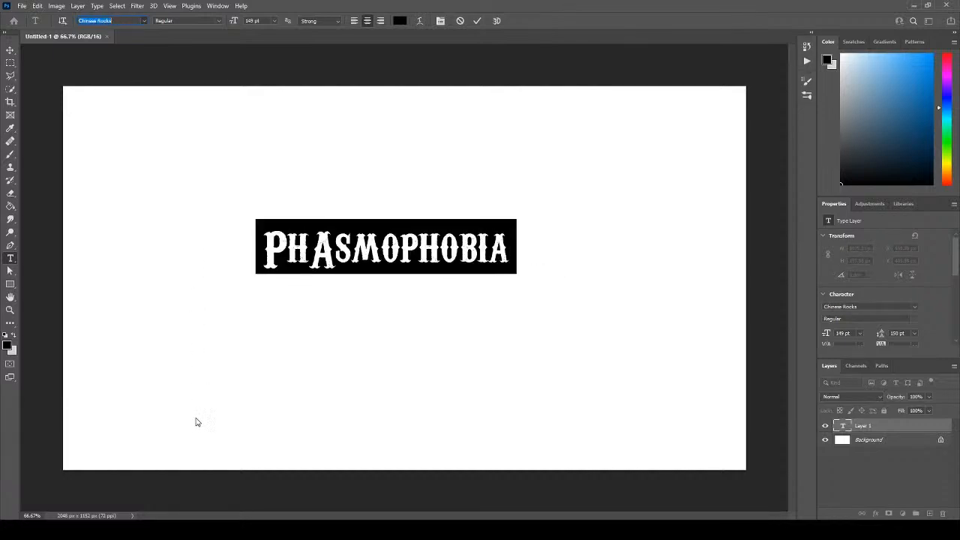
pyautogui.press('Down')
pyautogui.press('Down')
pyautogui.press('Down')
pyautogui.press('Down')
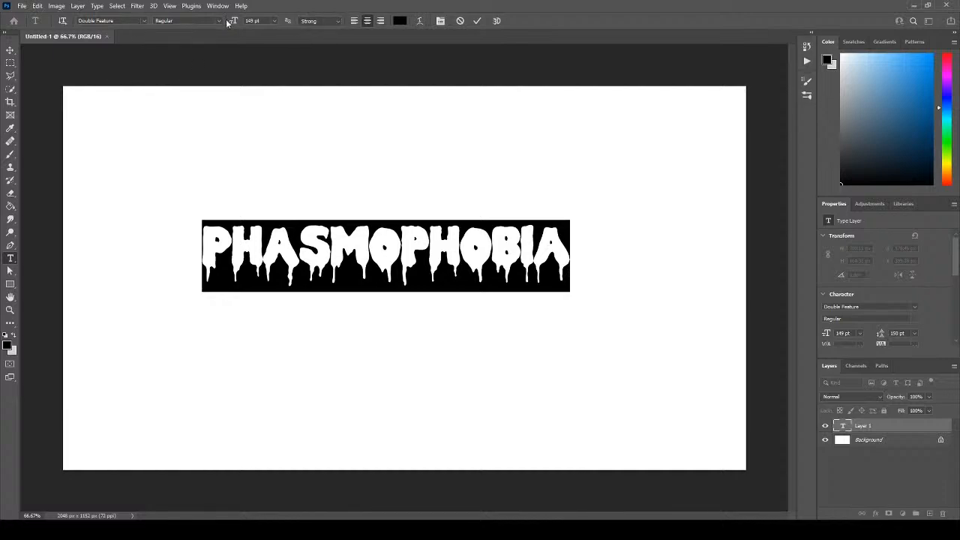
pyautogui.click(112, 21)
pyautogui.click(359, 7)
# Commit the title text in Double Feature.
pyautogui.click(489, 242)
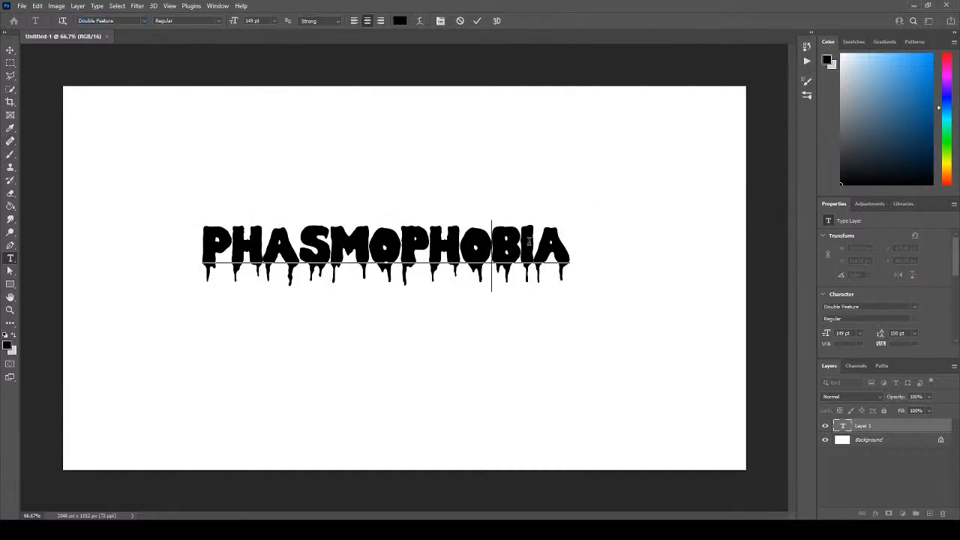
pyautogui.moveTo(566, 252); pyautogui.dragTo(147, 255)
pyautogui.click(469, 248)
pyautogui.hotkey('ctrl', 'Return')
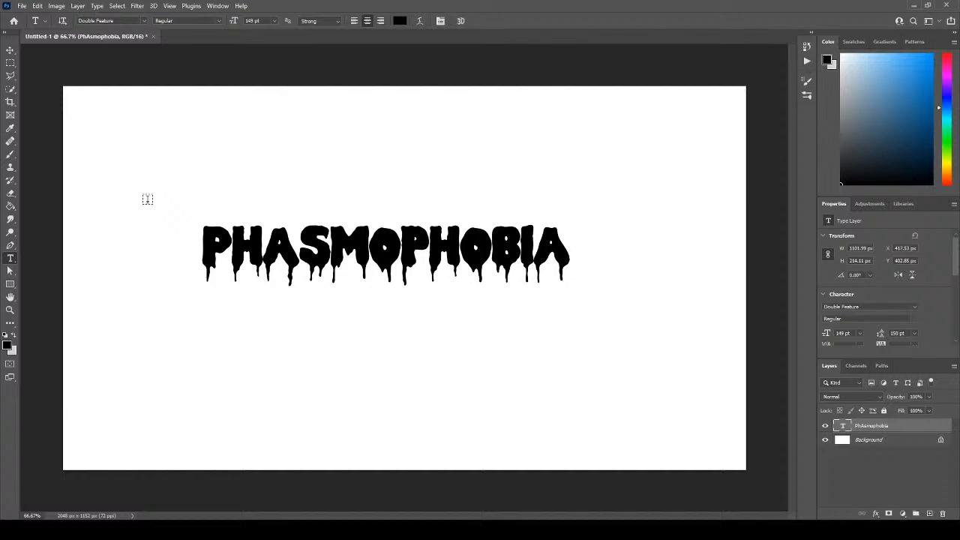
# Reopen the title for editing and replace its first "o" with a capital "O" for a different drip shape.
pyautogui.click(10, 50)
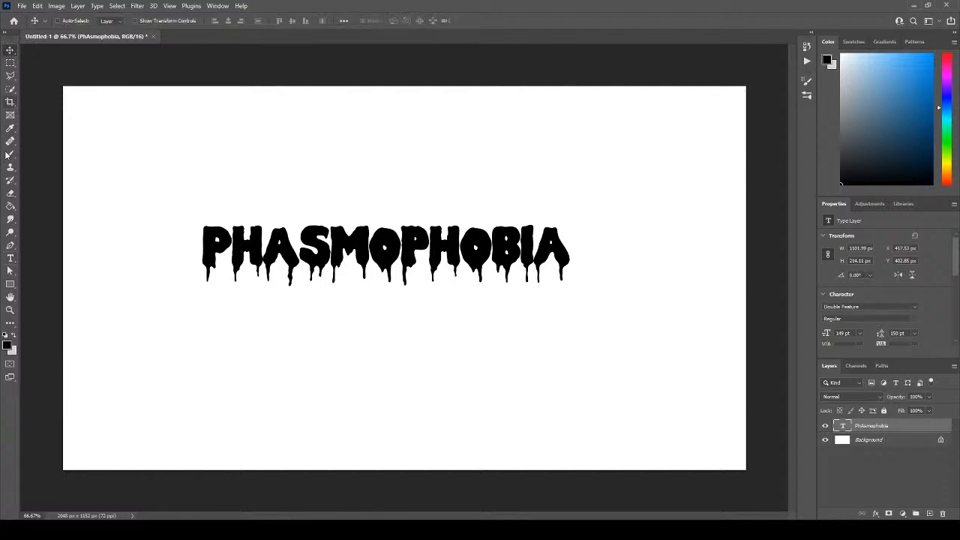
pyautogui.click(10, 258)
pyautogui.moveTo(263, 242); pyautogui.dragTo(299, 241)
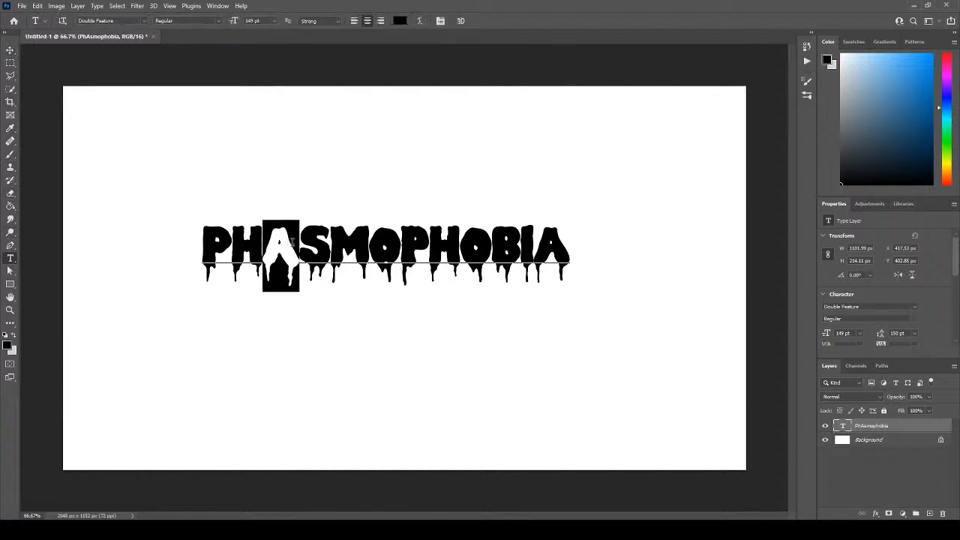
pyautogui.moveTo(369, 242); pyautogui.dragTo(400, 241)
pyautogui.click(481, 247)
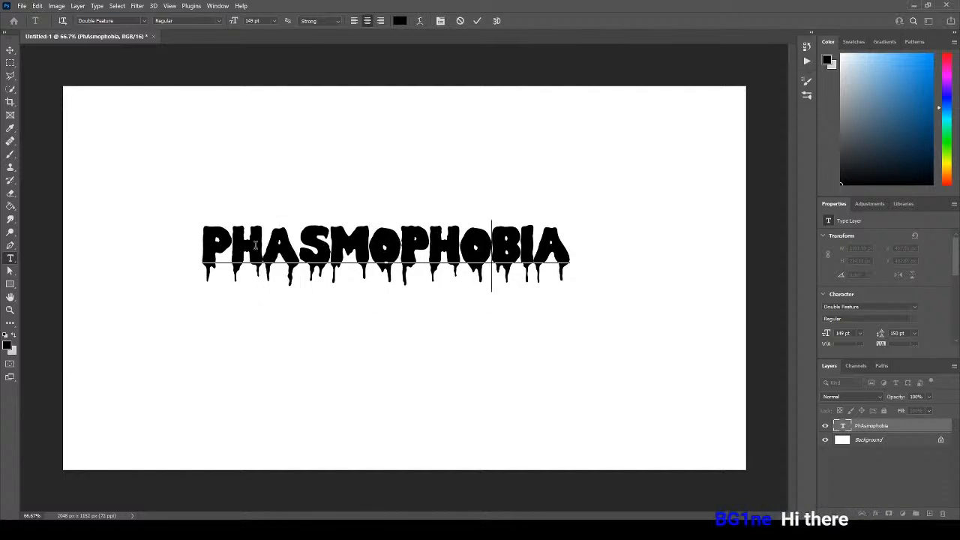
pyautogui.moveTo(403, 244); pyautogui.dragTo(429, 243)
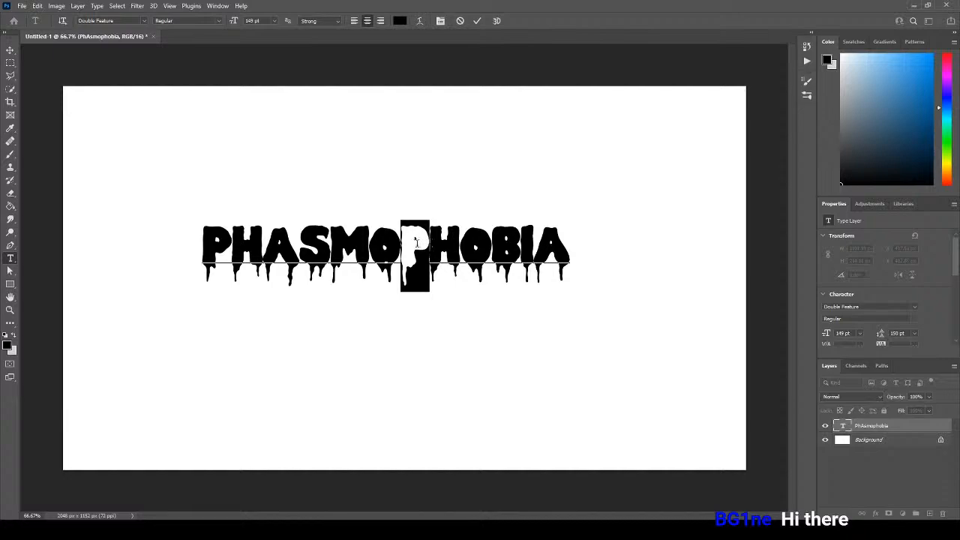
pyautogui.click(447, 247)
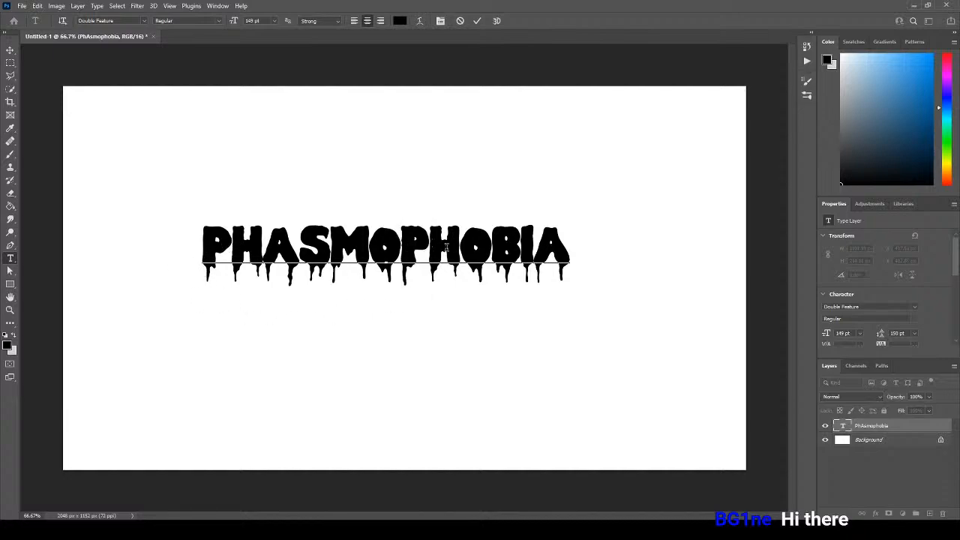
pyautogui.moveTo(492, 249); pyautogui.dragTo(472, 247)
pyautogui.moveTo(368, 251); pyautogui.dragTo(392, 249)
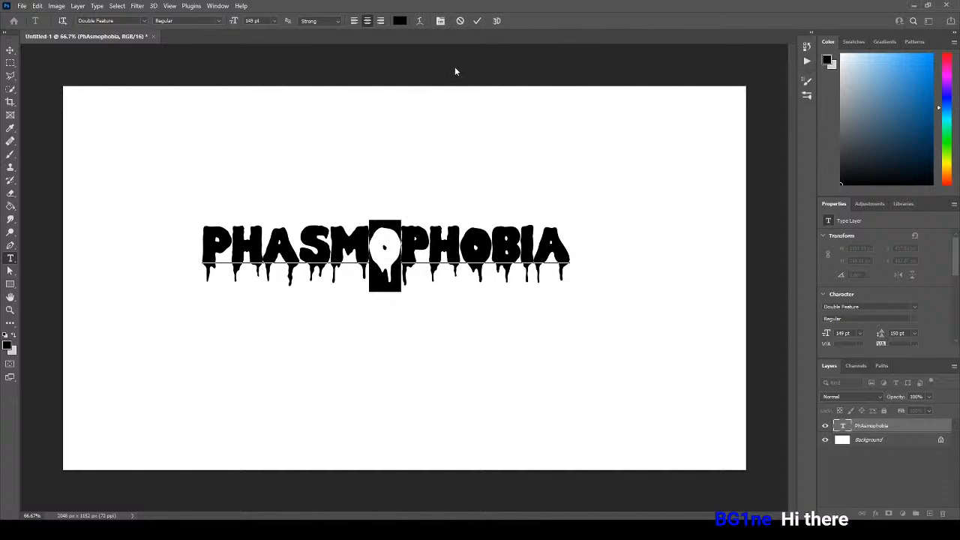
pyautogui.write('O')
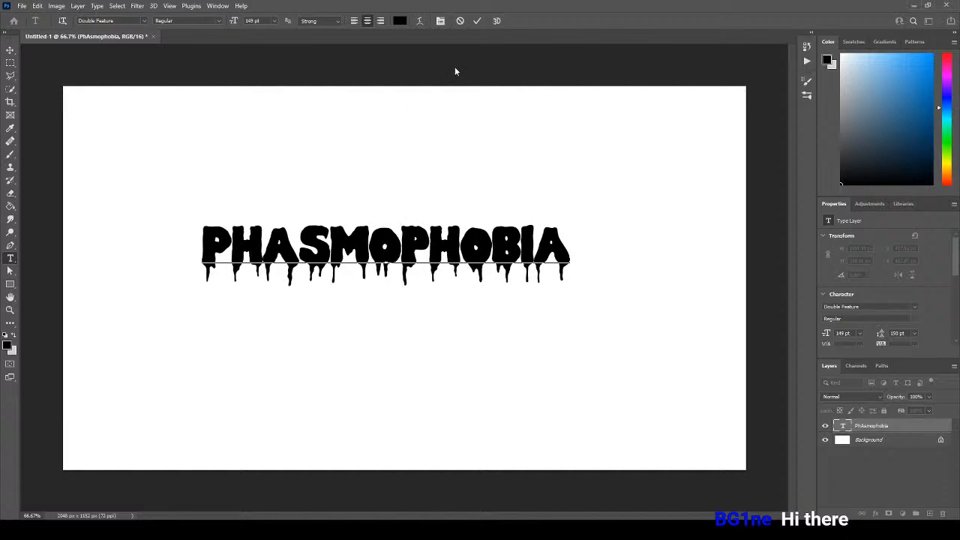
# Replace the second "h" of the title with a capital "H".
pyautogui.click(432, 233)
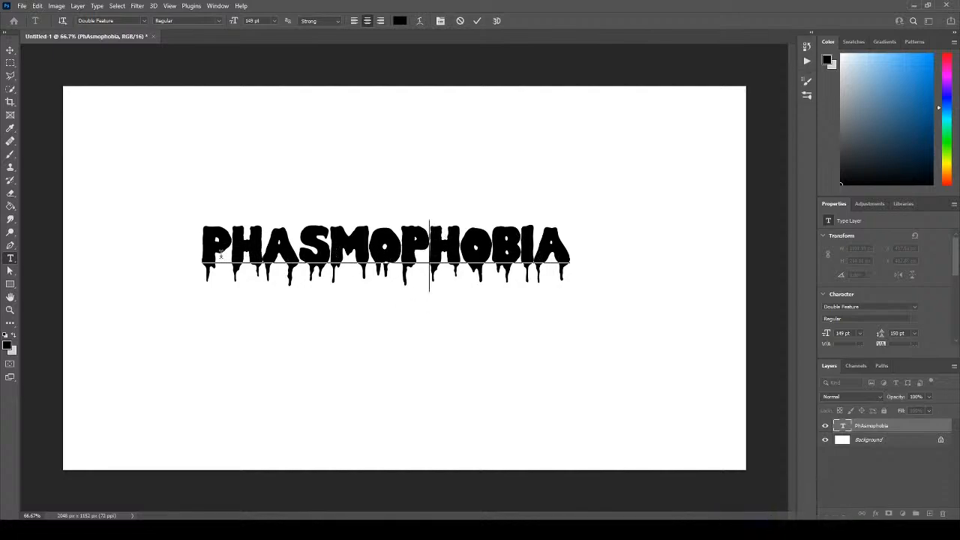
pyautogui.moveTo(459, 257); pyautogui.dragTo(439, 255)
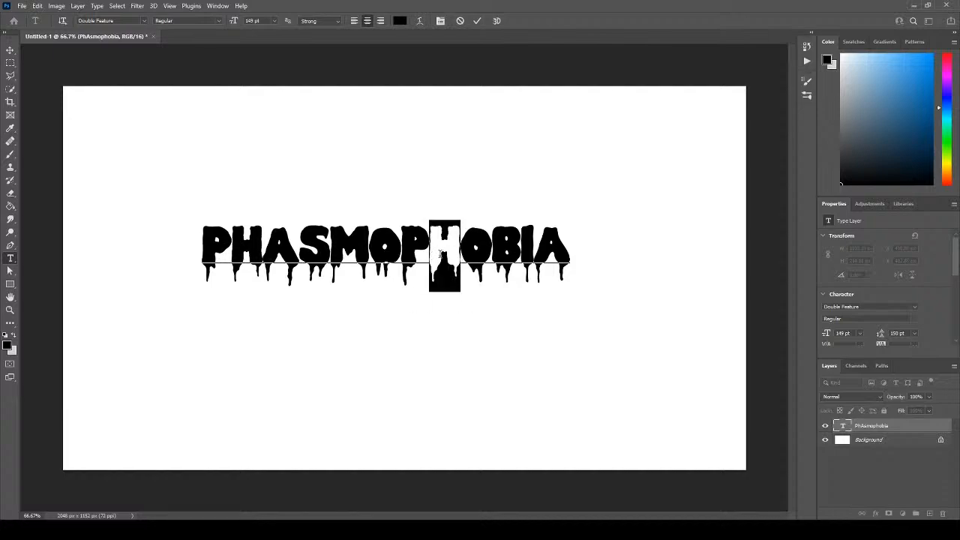
pyautogui.write('H')
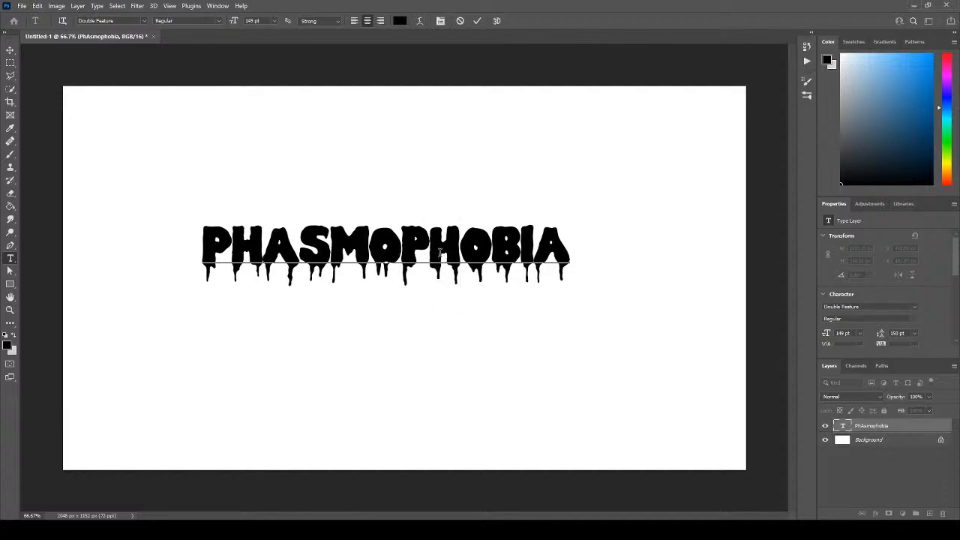
pyautogui.click(254, 232)
pyautogui.moveTo(368, 252); pyautogui.dragTo(349, 247)
pyautogui.click(294, 240)
pyautogui.click(564, 252)
pyautogui.click(913, 308)
pyautogui.click(848, 275)
pyautogui.click(376, 209)
# Commit the text edit and move the title to the centre of the canvas.
pyautogui.click(11, 51)
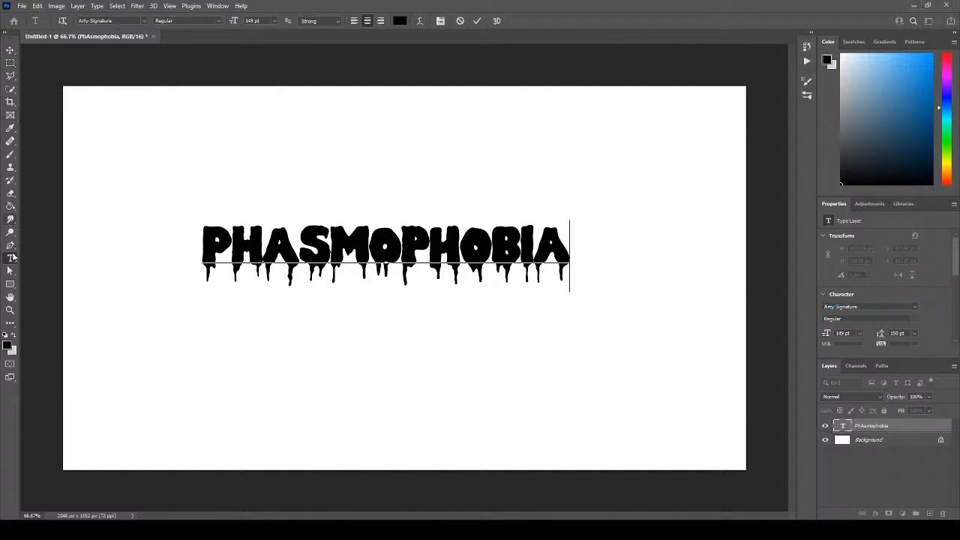
pyautogui.click(11, 50)
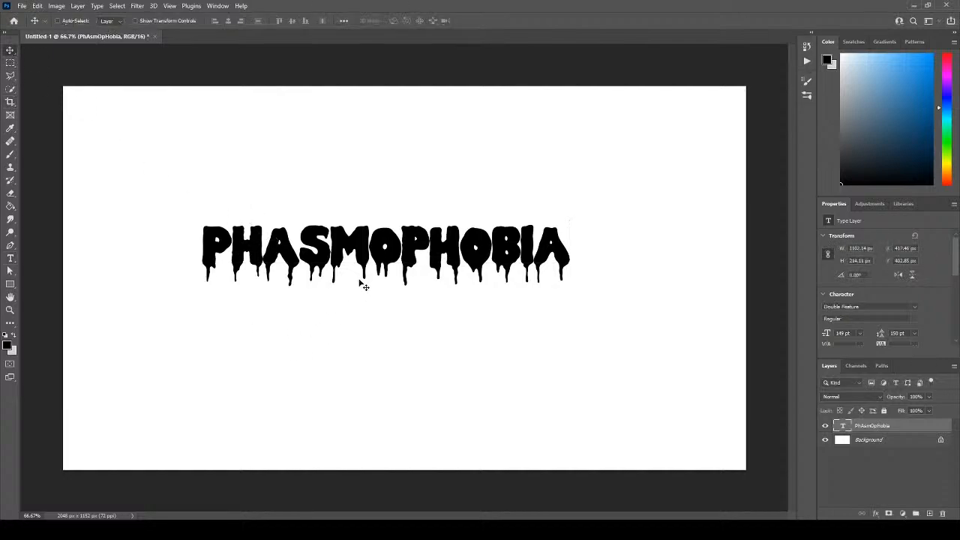
pyautogui.moveTo(387, 248); pyautogui.dragTo(432, 251)
pyautogui.moveTo(433, 276); pyautogui.dragTo(417, 255)
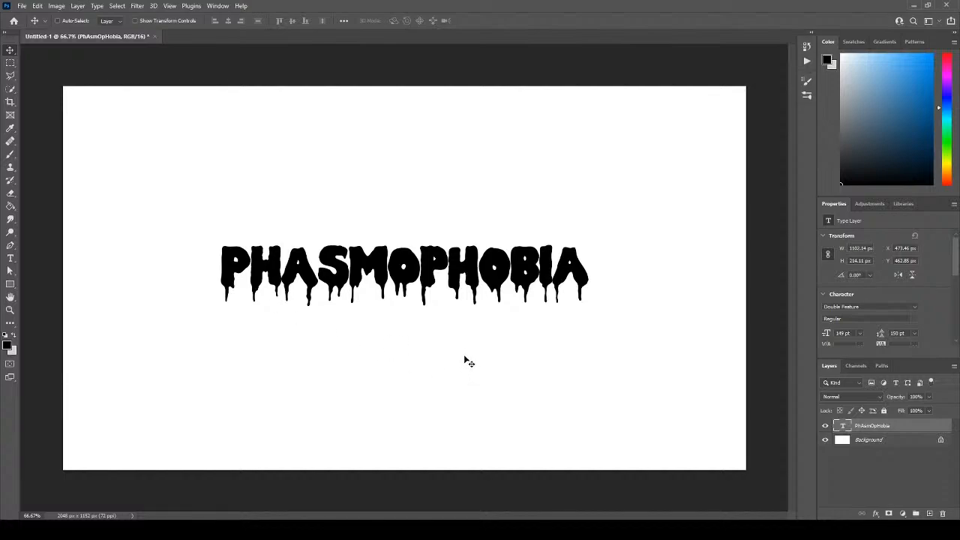
pyautogui.moveTo(363, 291); pyautogui.dragTo(359, 289)
# Apply a grey Color Overlay and a Bevel & Emboss effect to the title text layer.
pyautogui.press('h')
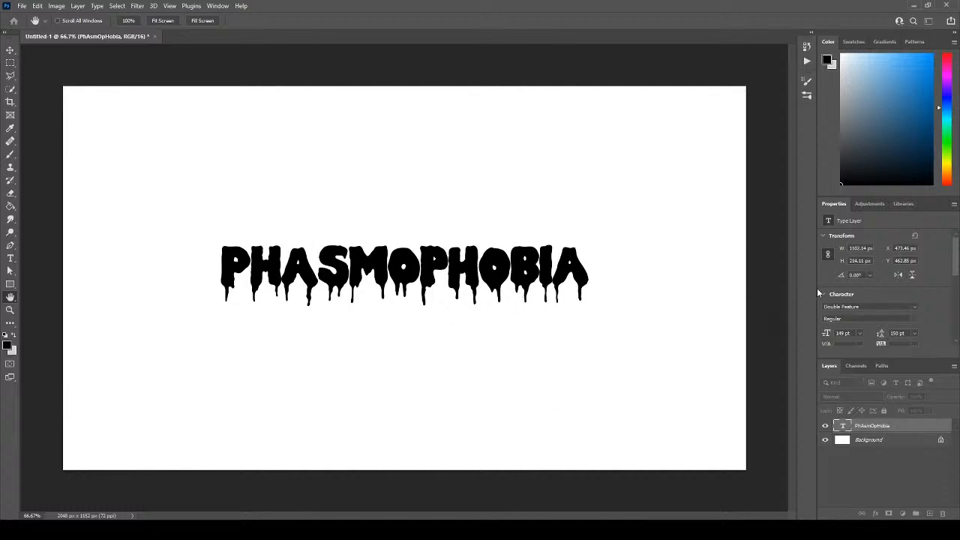
pyautogui.press('v')
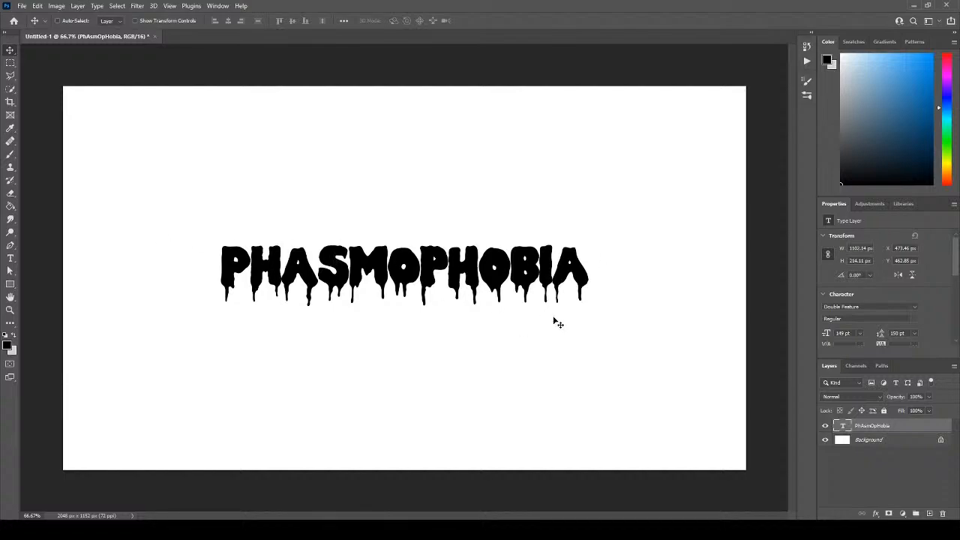
pyautogui.press('h')
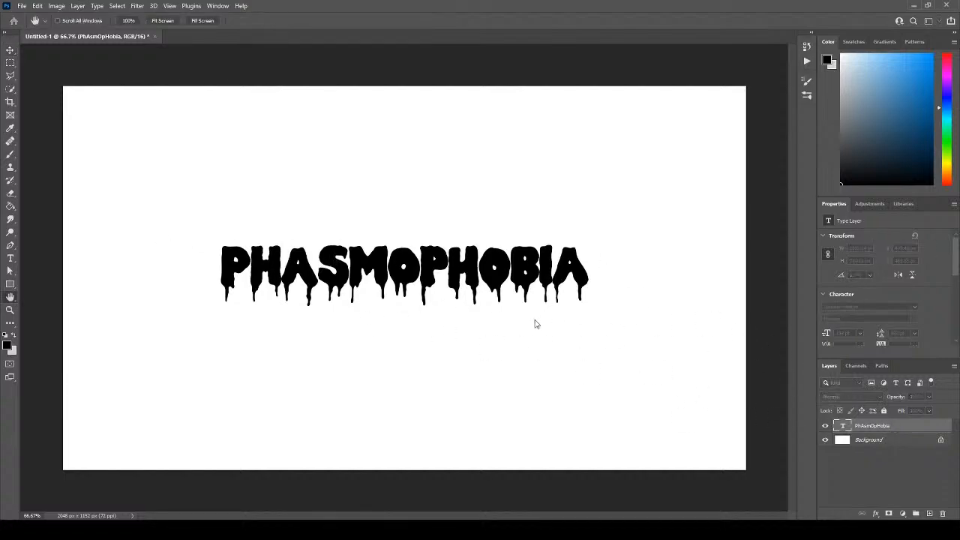
pyautogui.click(519, 392)
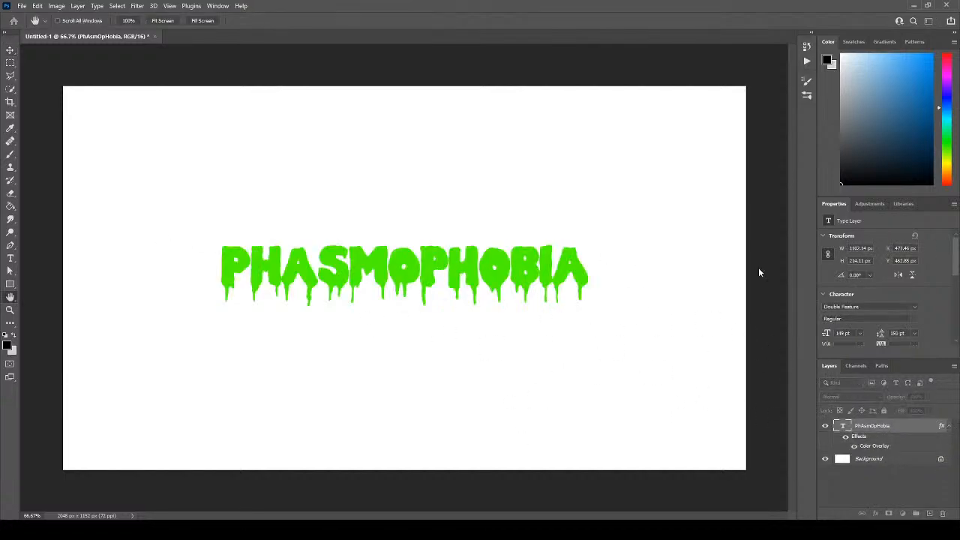
pyautogui.press('i')
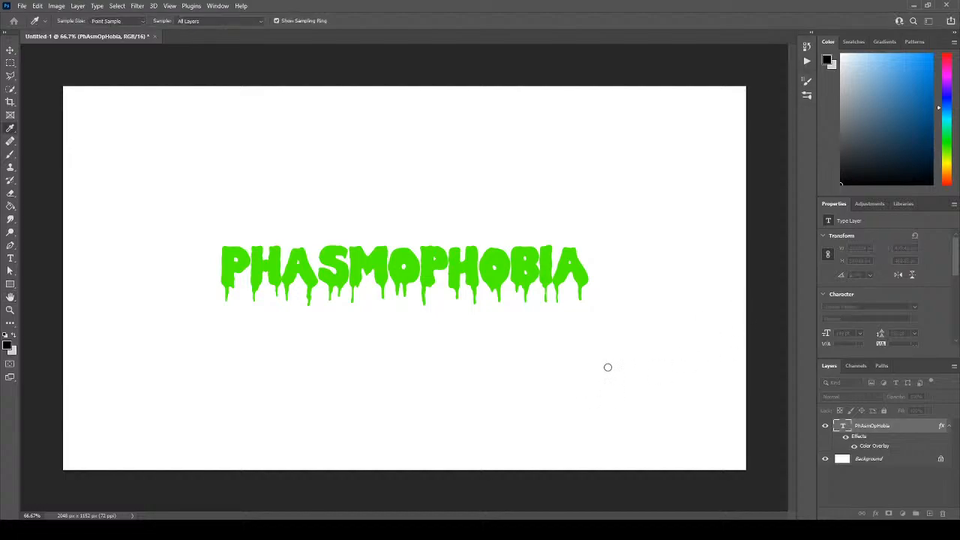
pyautogui.click(427, 406)
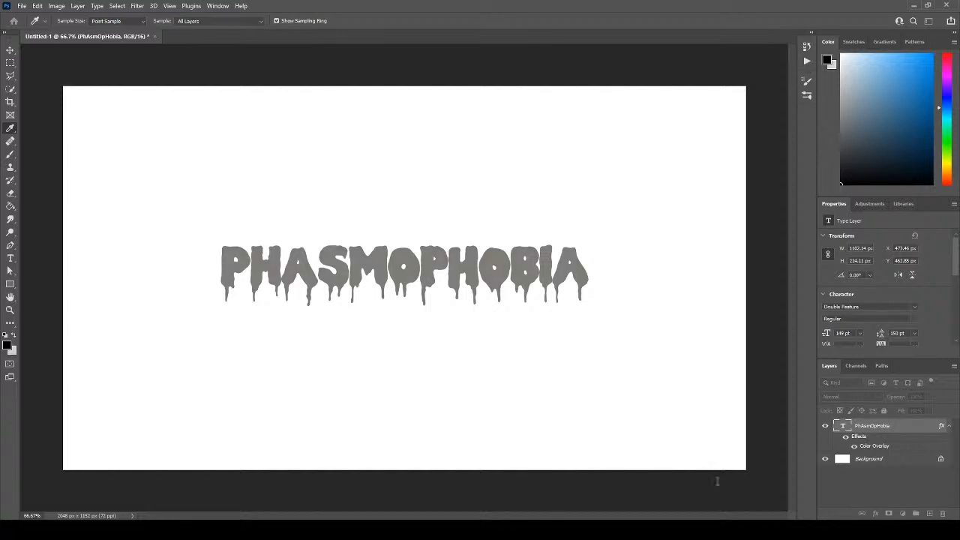
pyautogui.press('h')
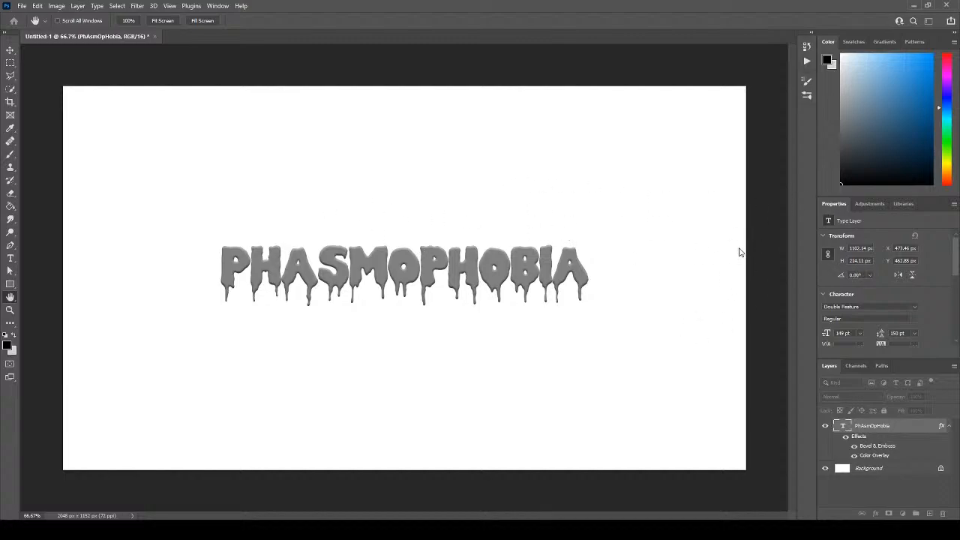
# Hide the Background layer, then copy the merged contents of the whole canvas and deselect.
pyautogui.press('m')
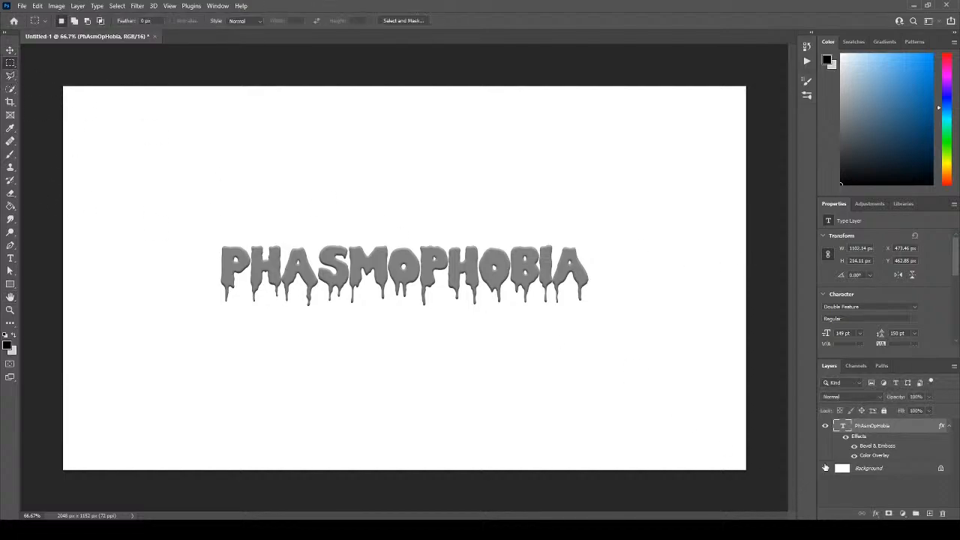
pyautogui.click(826, 468)
pyautogui.hotkey('ctrl', 'a')
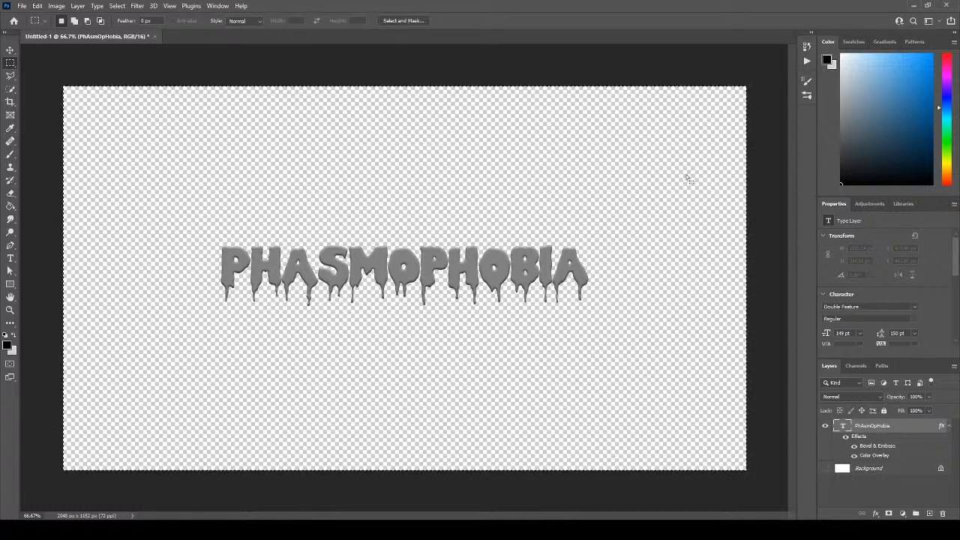
pyautogui.hotkey('ctrl', 'd')
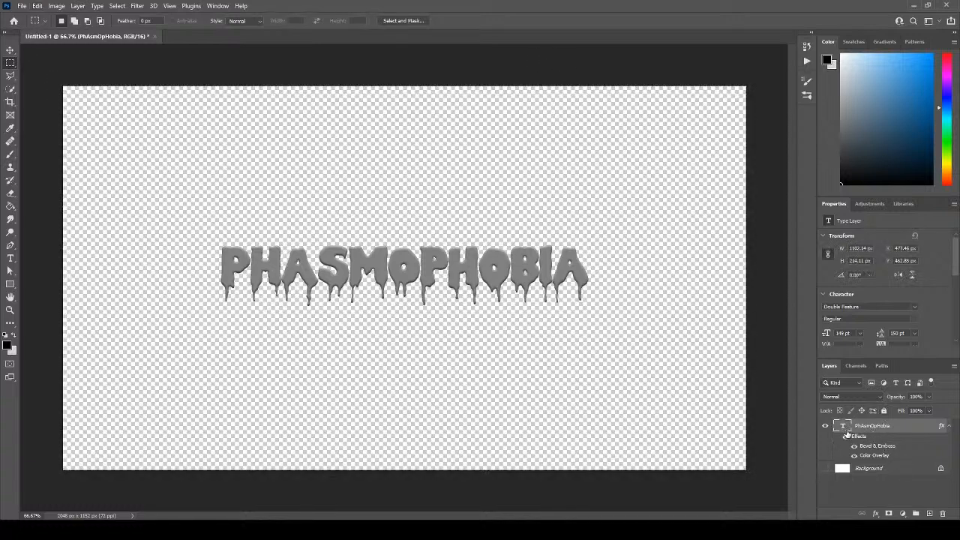
# Create a layer group above the Background layer and paste the flattened title into it in place.
pyautogui.click(885, 473)
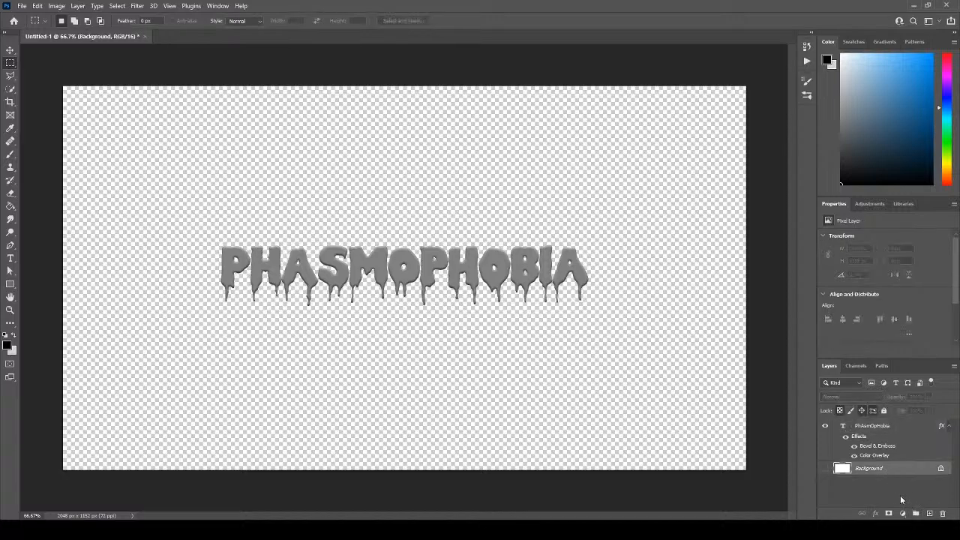
pyautogui.click(916, 514)
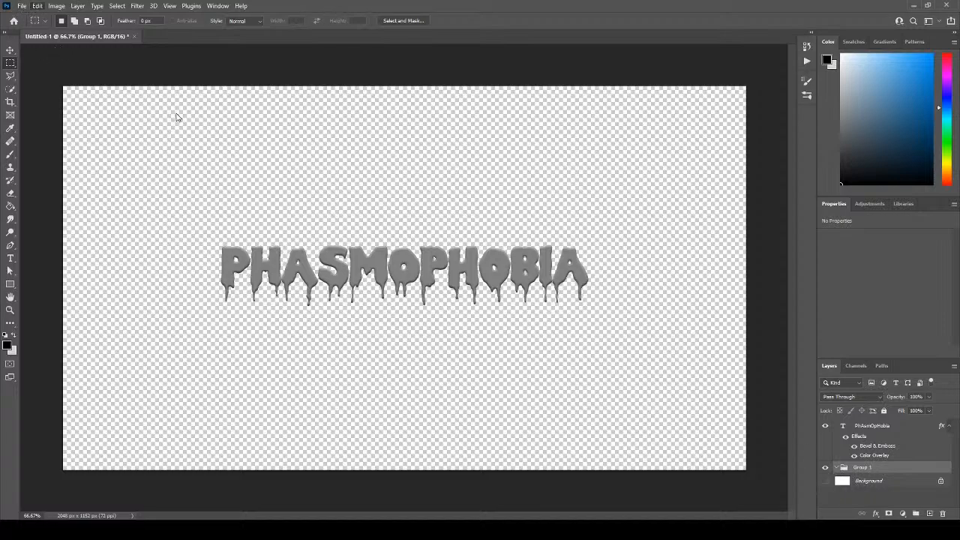
pyautogui.hotkey('ctrl', 'shift', 'alt', 'n')
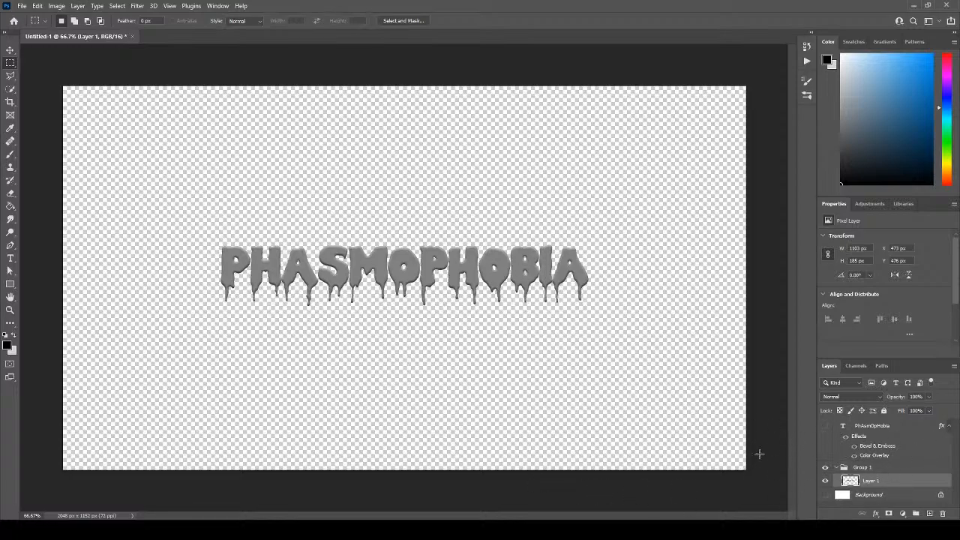
# Turn off the text layer's Bevel & Emboss and Color Overlay effects, hide that layer, and select the pasted title layer.
pyautogui.click(825, 426)
pyautogui.click(854, 447)
pyautogui.click(855, 456)
pyautogui.click(854, 456)
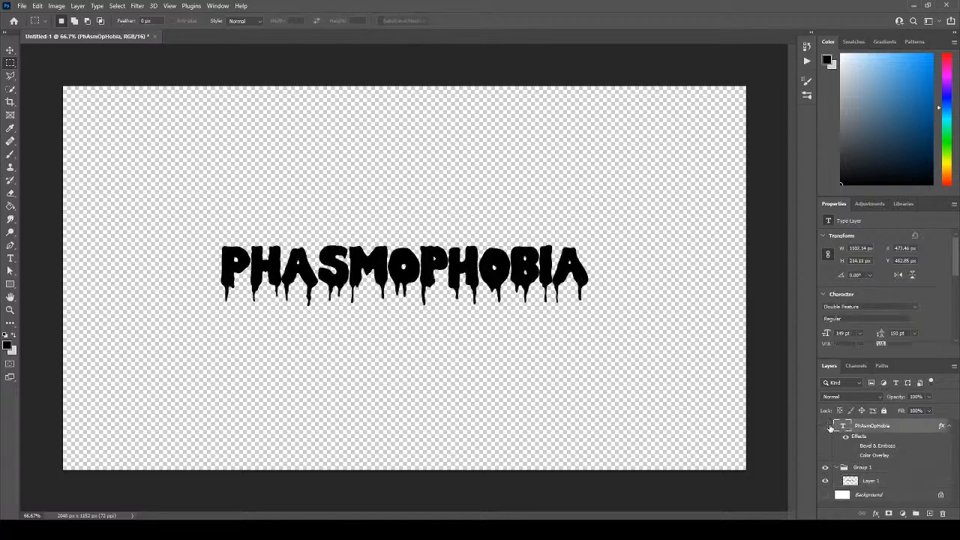
pyautogui.click(829, 427)
pyautogui.click(829, 427)
pyautogui.click(828, 427)
pyautogui.click(825, 426)
pyautogui.click(879, 483)
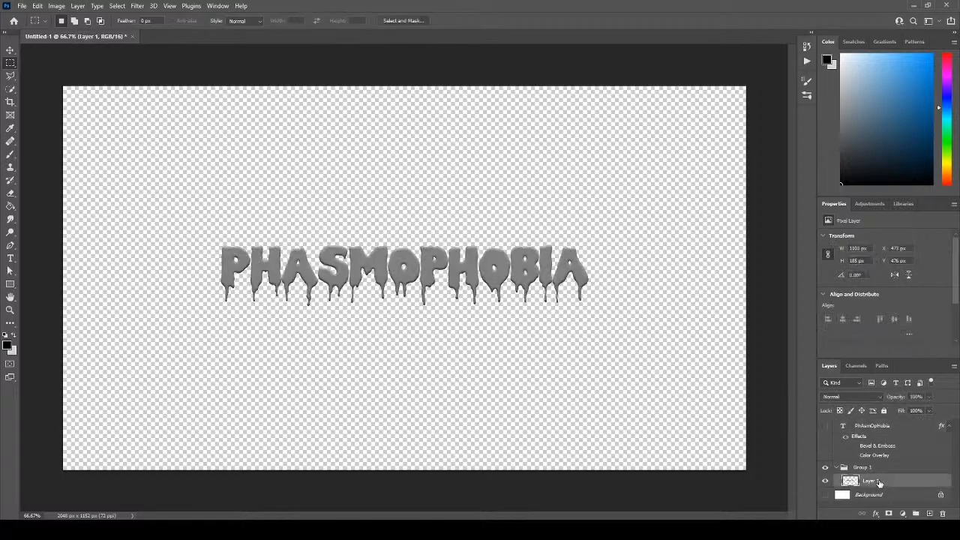
# Try pasting a second copy of the flattened title above Layer 1.
pyautogui.scroll(5, 428, 262)
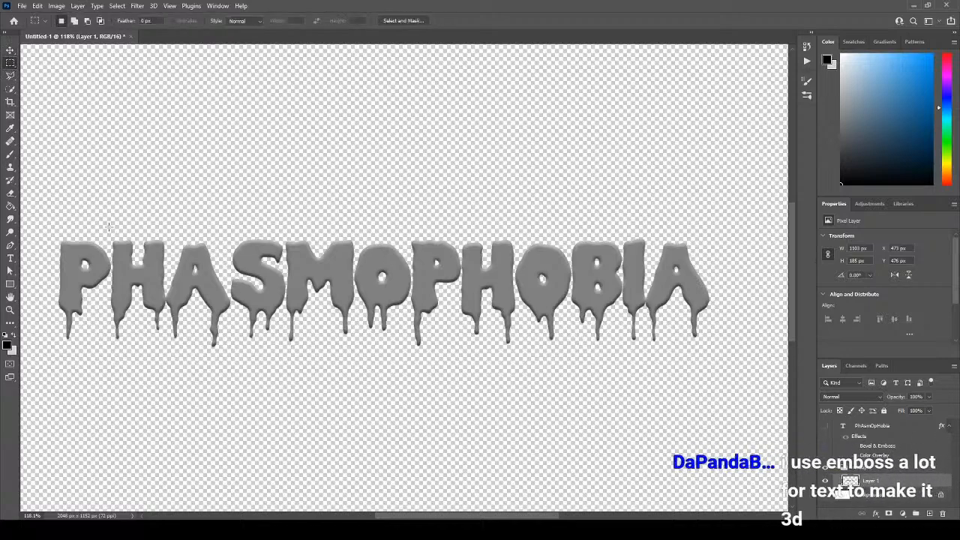
pyautogui.click(868, 496)
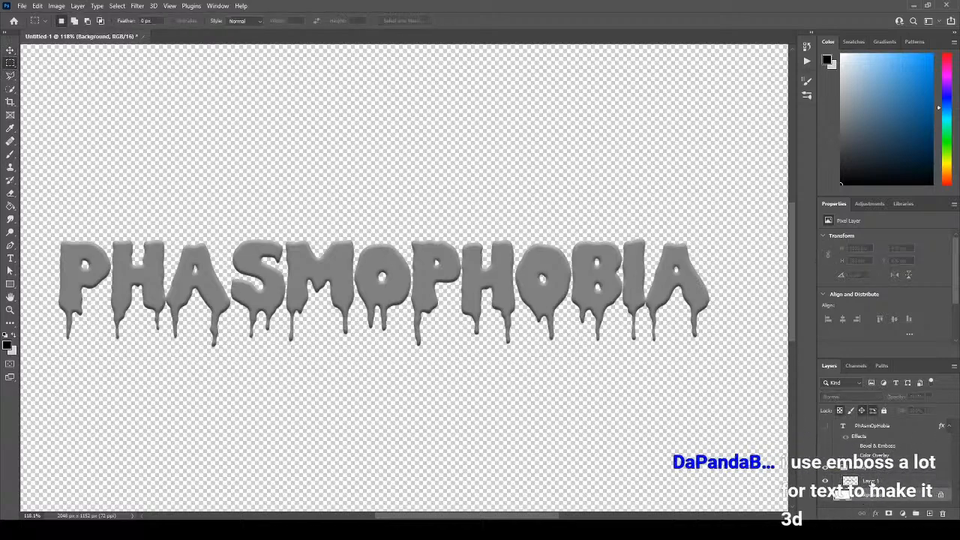
pyautogui.click(890, 482)
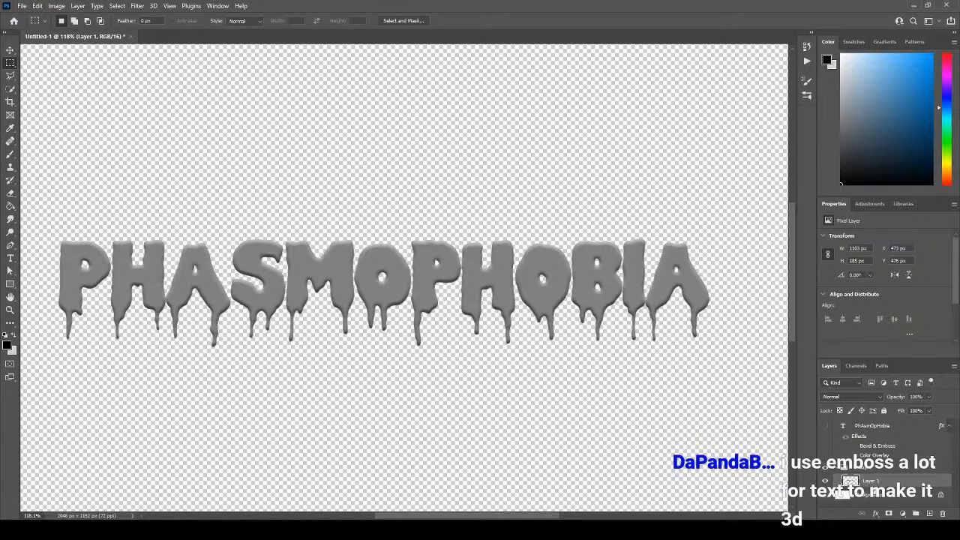
pyautogui.hotkey('ctrl', 'v')
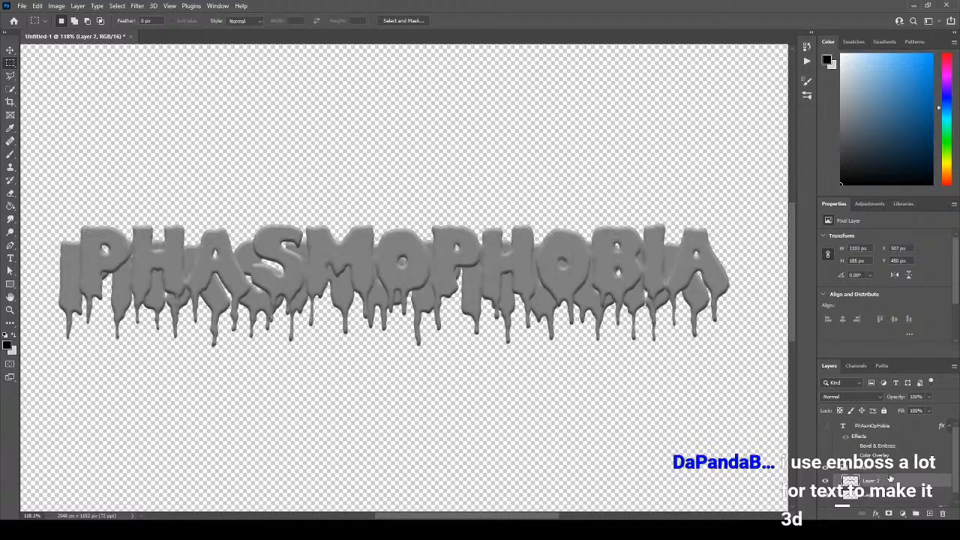
pyautogui.hotkey('ctrl', 'z')
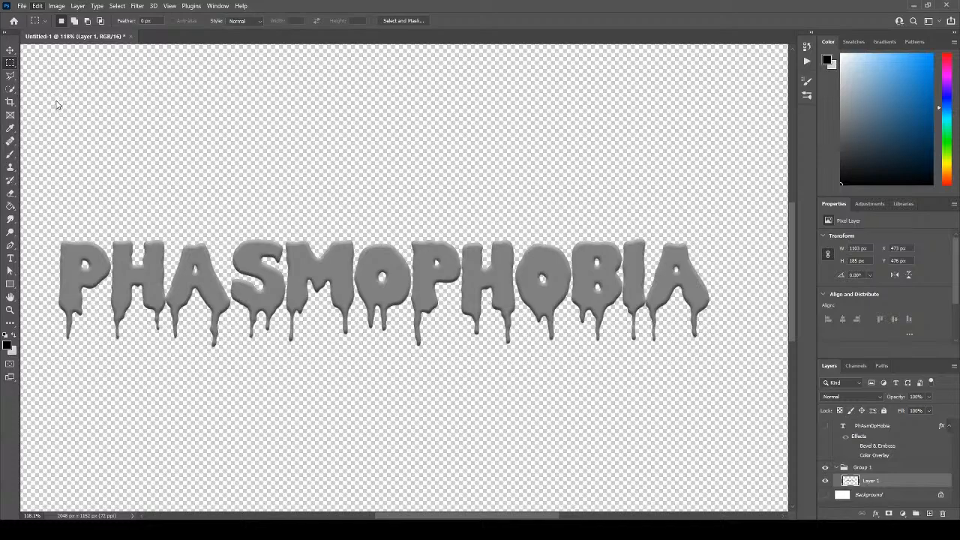
# Paste a second flattened title in place and position it 1 px lower, beneath Layer 1 in the group.
pyautogui.hotkey('ctrl', 'shift', 'v')
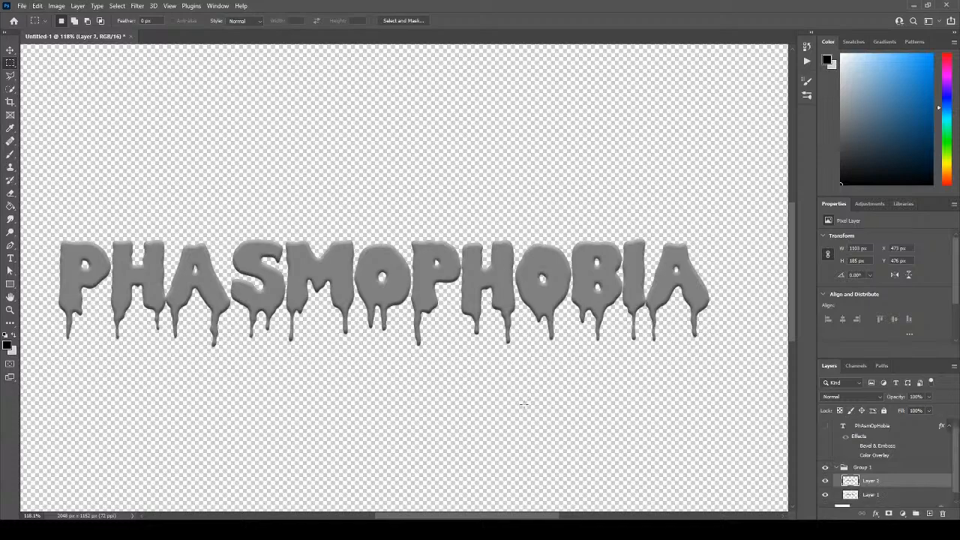
pyautogui.click(12, 49)
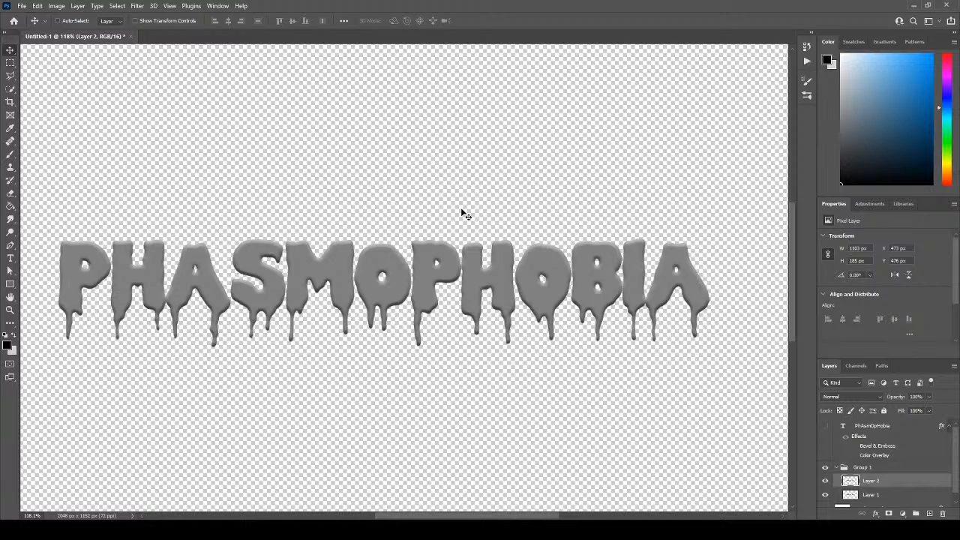
pyautogui.press('Down')
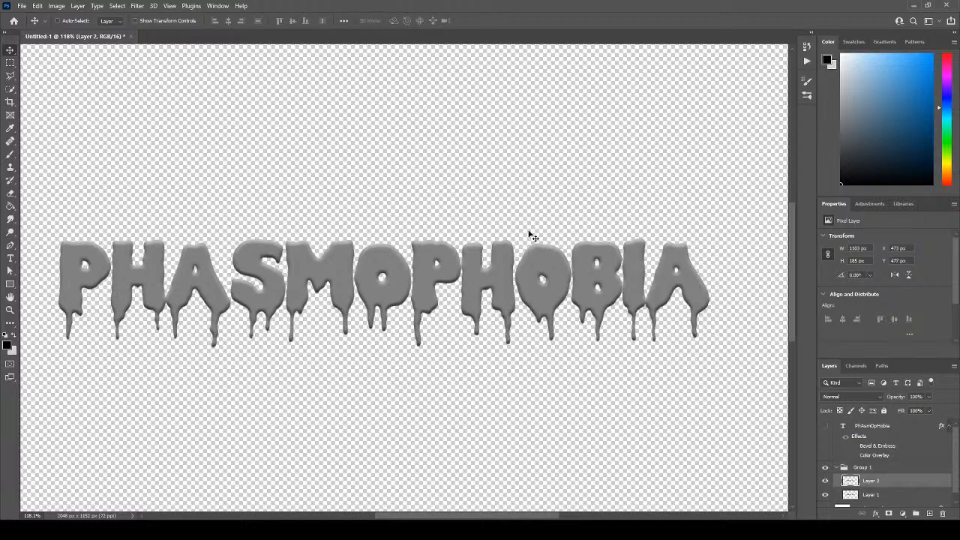
pyautogui.moveTo(869, 498); pyautogui.dragTo(869, 502)
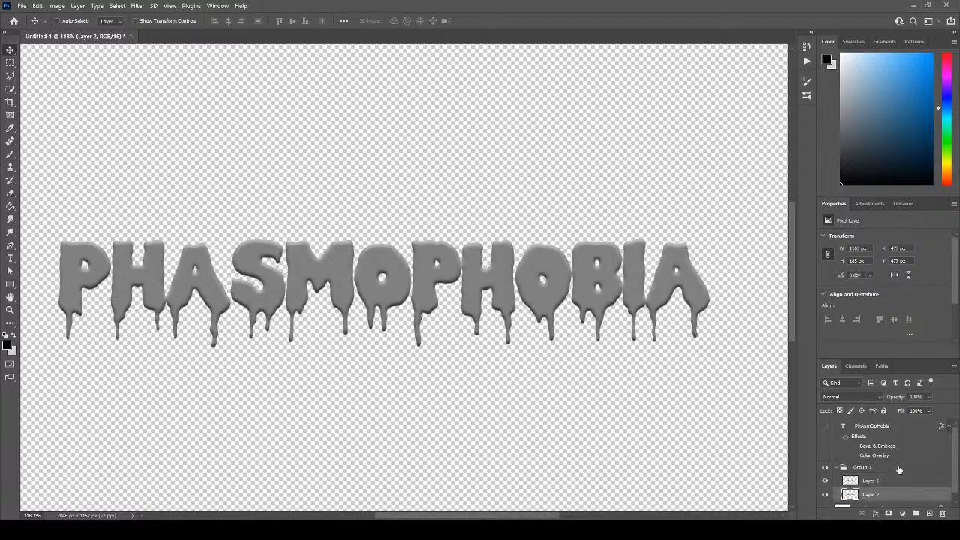
# Adjust Layer 2 with Hue/Saturation and duplicate it twice, nudging the original 1 px down and readjusting it between duplicates.
pyautogui.scroll(-1, 903, 469)
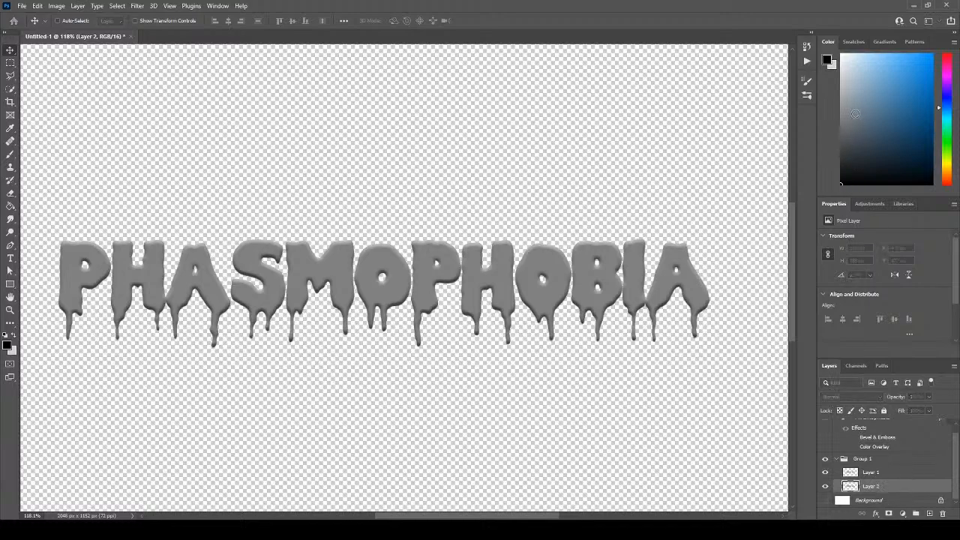
pyautogui.hotkey('ctrl', 'j')
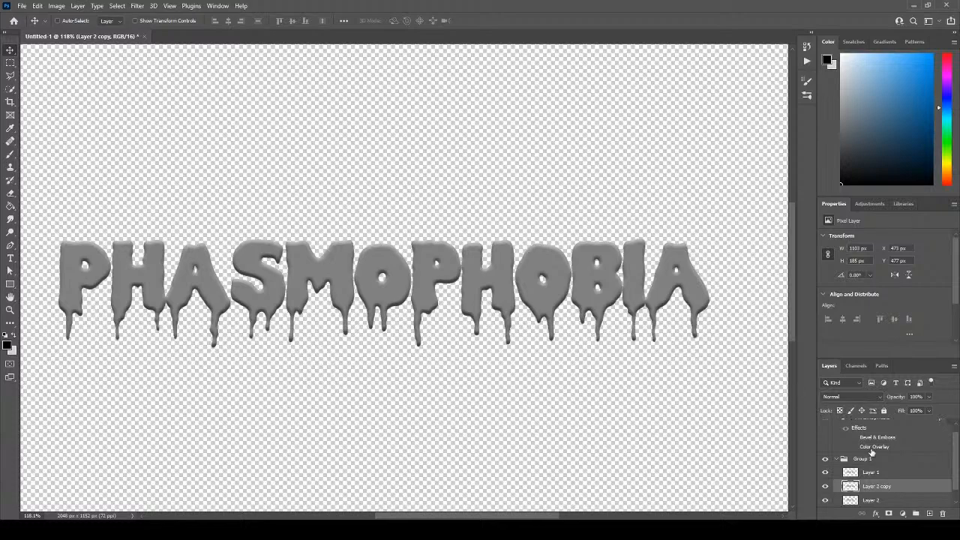
pyautogui.scroll(-1, 872, 454)
pyautogui.click(876, 486)
pyautogui.press('Down')
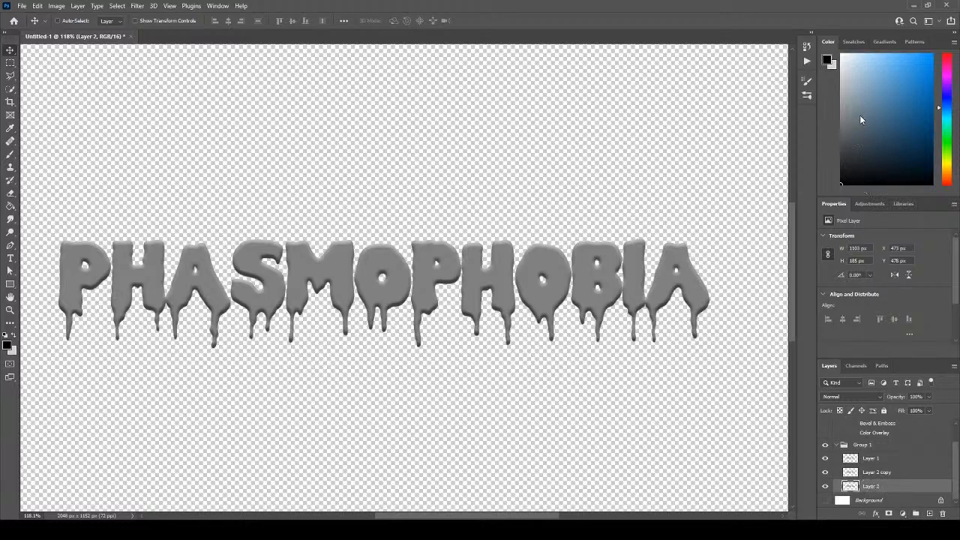
pyautogui.moveTo(861, 120); pyautogui.dragTo(860, 115)
pyautogui.click(724, 219)
pyautogui.scroll(-1, 903, 452)
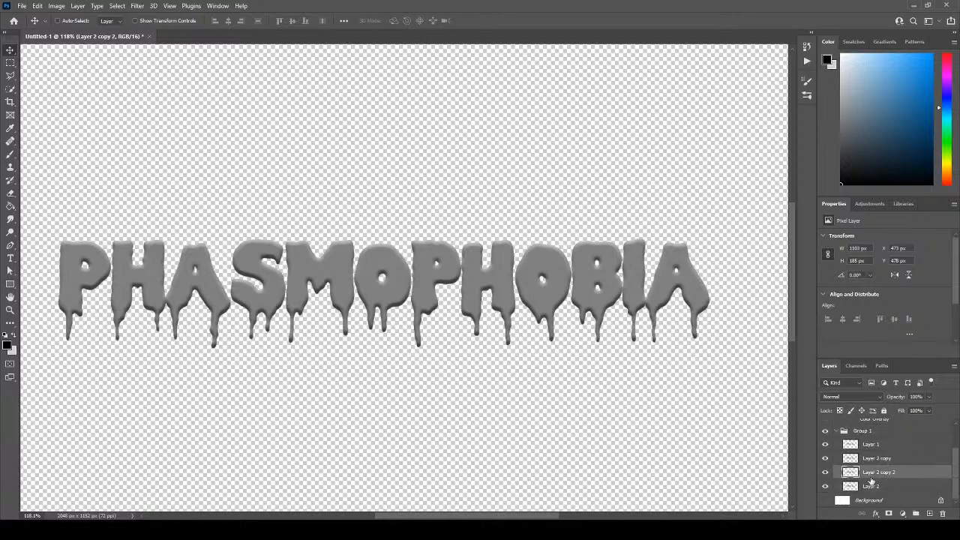
# Add two more extrusion copies of Layer 2, nudging the original 1 px down and adjusting its Hue/Saturation before each duplicate.
pyautogui.click(870, 486)
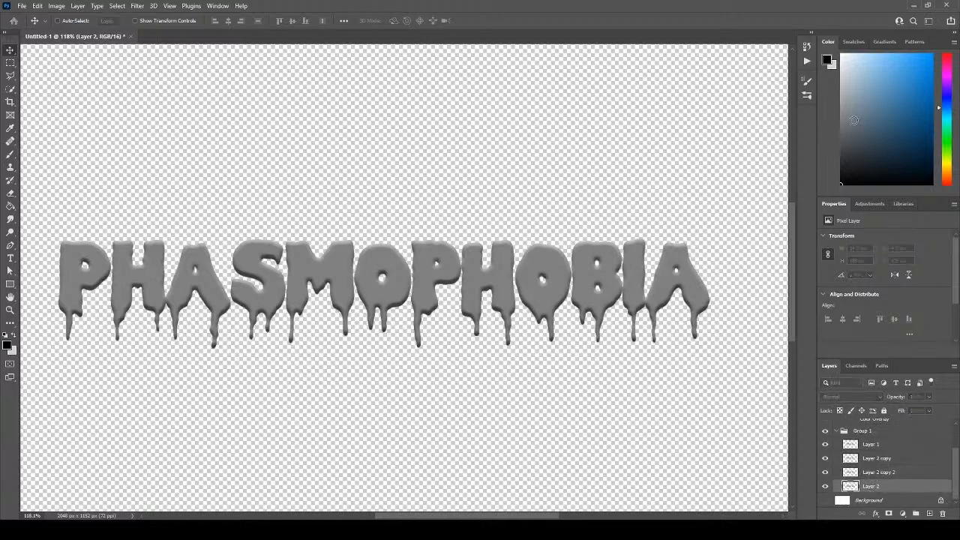
pyautogui.hotkey('alt', 'Down')
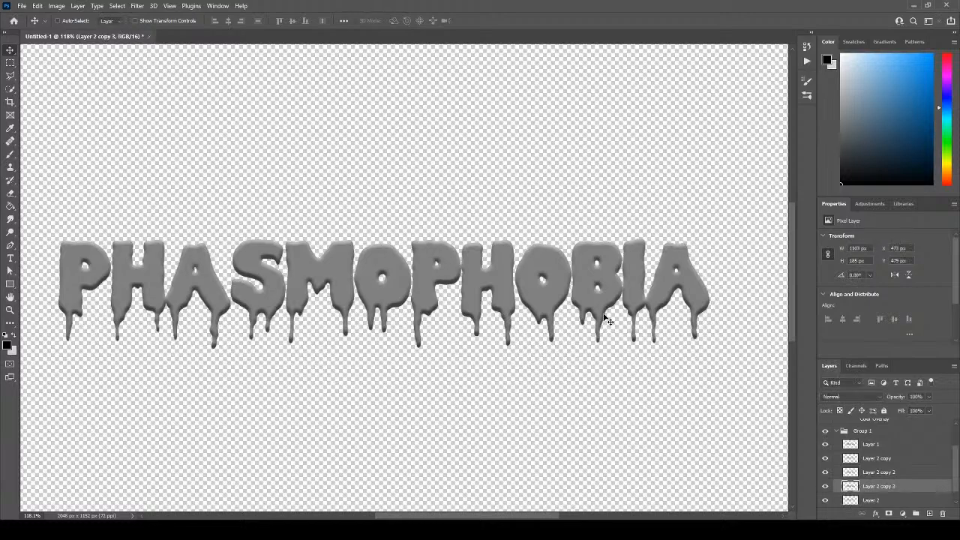
pyautogui.scroll(-1, 873, 487)
pyautogui.click(870, 487)
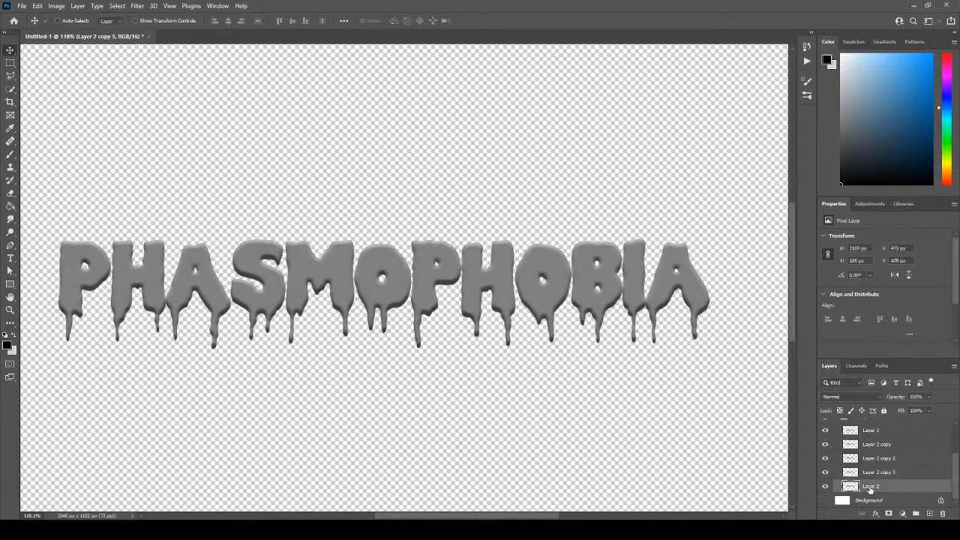
pyautogui.hotkey('ctrl', 'u')
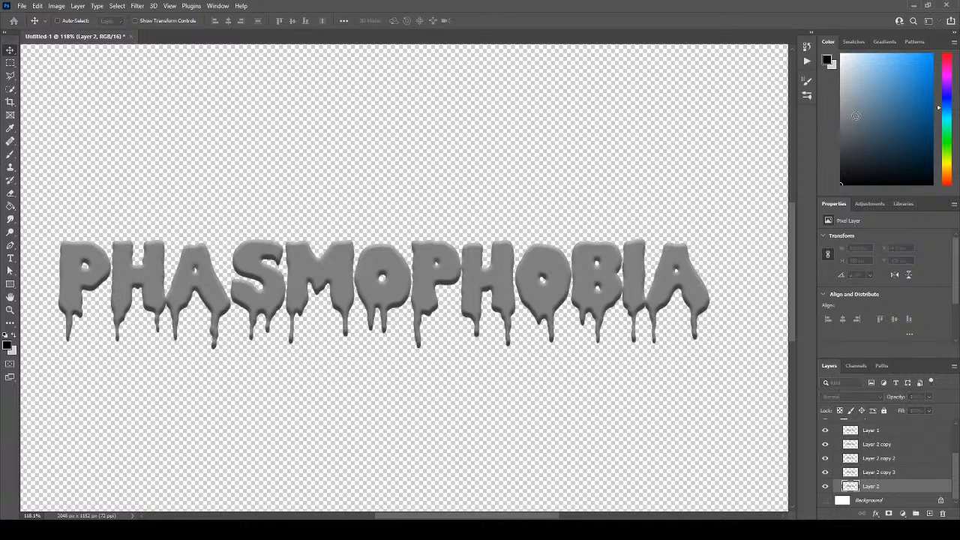
pyautogui.click(718, 223)
pyautogui.hotkey('ctrl', 'j')
pyautogui.scroll(-1, 893, 463)
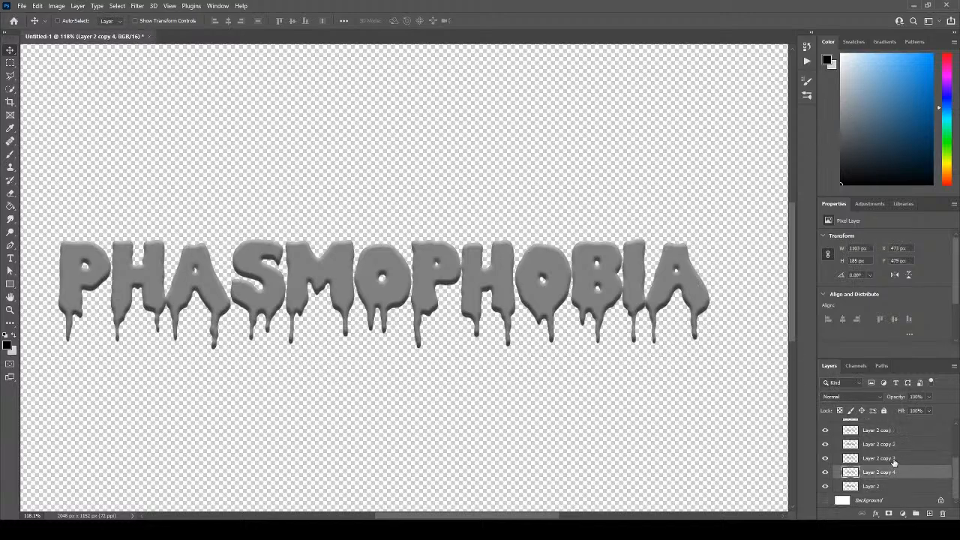
# Nudge Layer 2 another 1 px down, adjust its Hue/Saturation and duplicate it as the fifth extrusion copy.
pyautogui.click(872, 487)
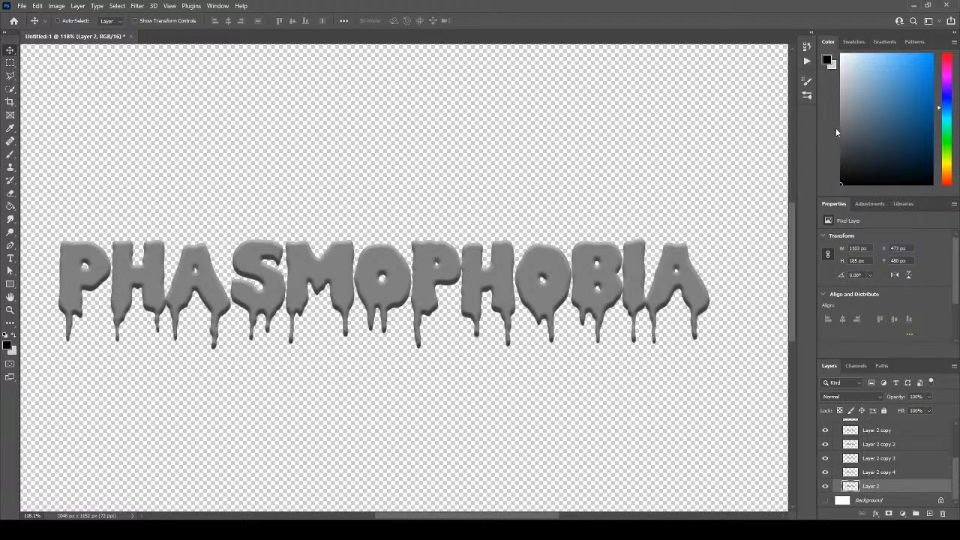
pyautogui.hotkey('ctrl', 'u')
pyautogui.click(736, 223)
pyautogui.hotkey('ctrl', 'j')
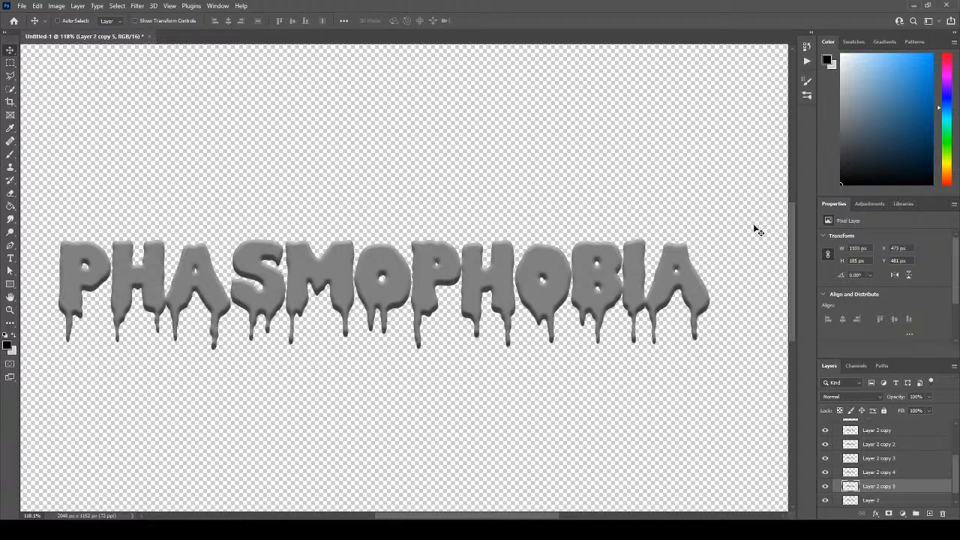
# Duplicate Layer 2 as the sixth extrusion copy and reselect the original beneath it.
pyautogui.hotkey('shift', 'Up')
pyautogui.hotkey('shift', 'Up')
pyautogui.scroll(-1, 881, 498)
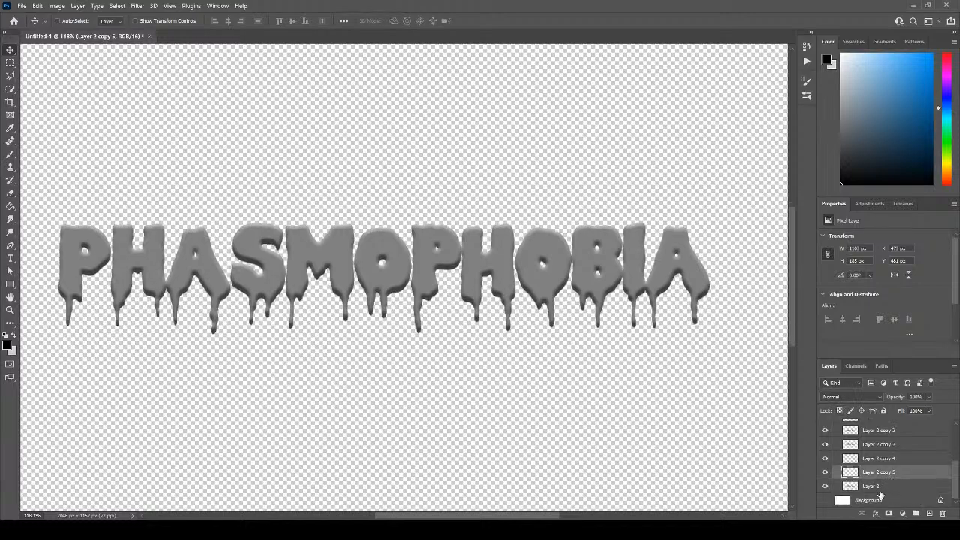
pyautogui.click(877, 487)
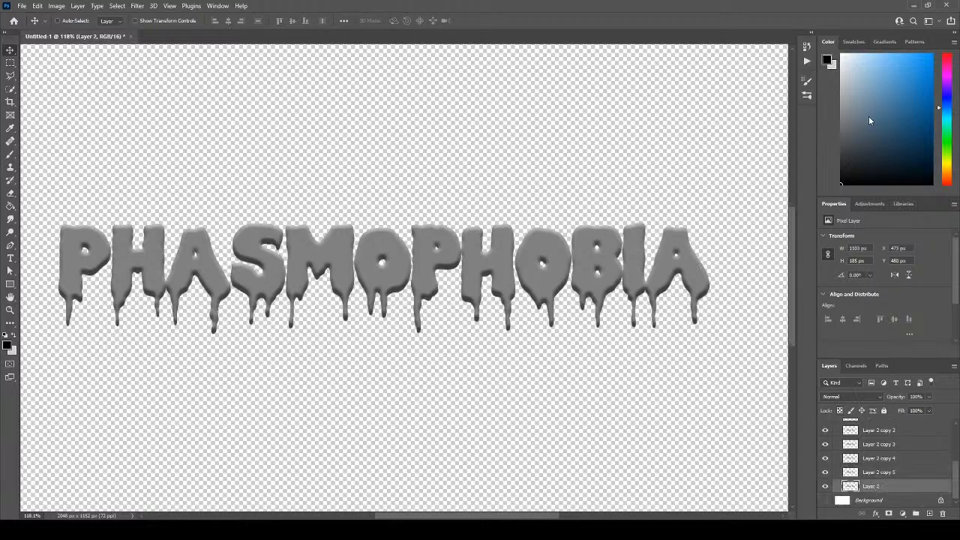
pyautogui.hotkey('ctrl', 'j')
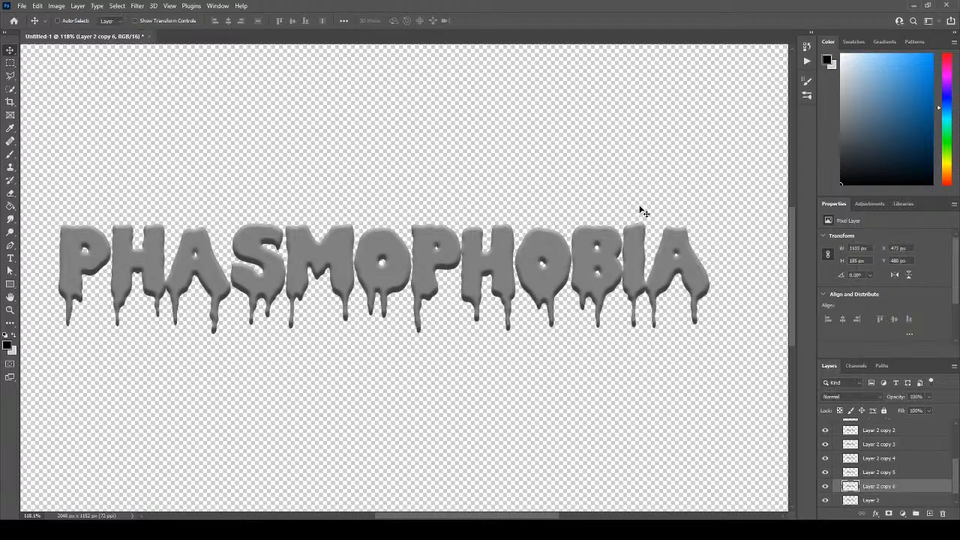
pyautogui.hotkey('alt', '[')
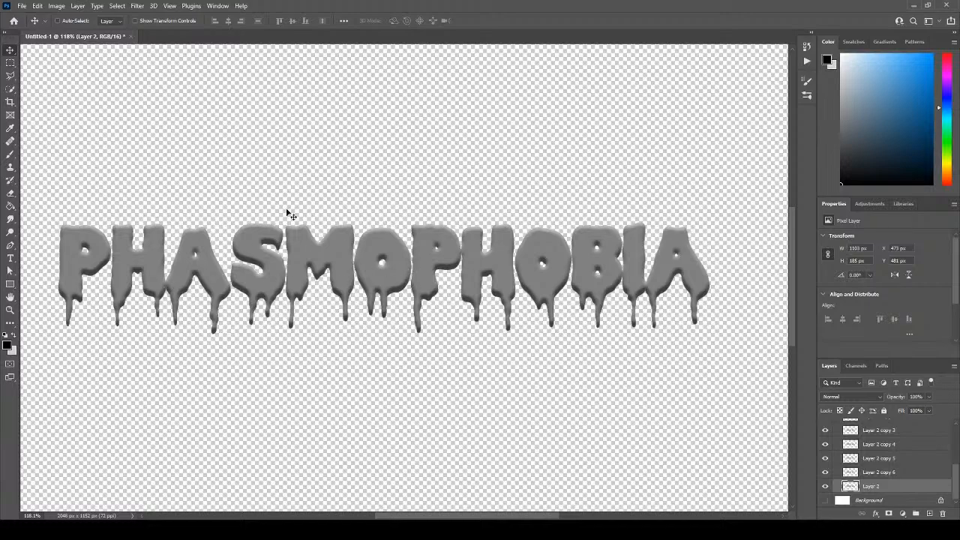
# Select the area around the whole title with the Rectangular Marquee and place a merged copy of it on new Layer 3.
pyautogui.click(11, 63)
pyautogui.scroll(2, 881, 459)
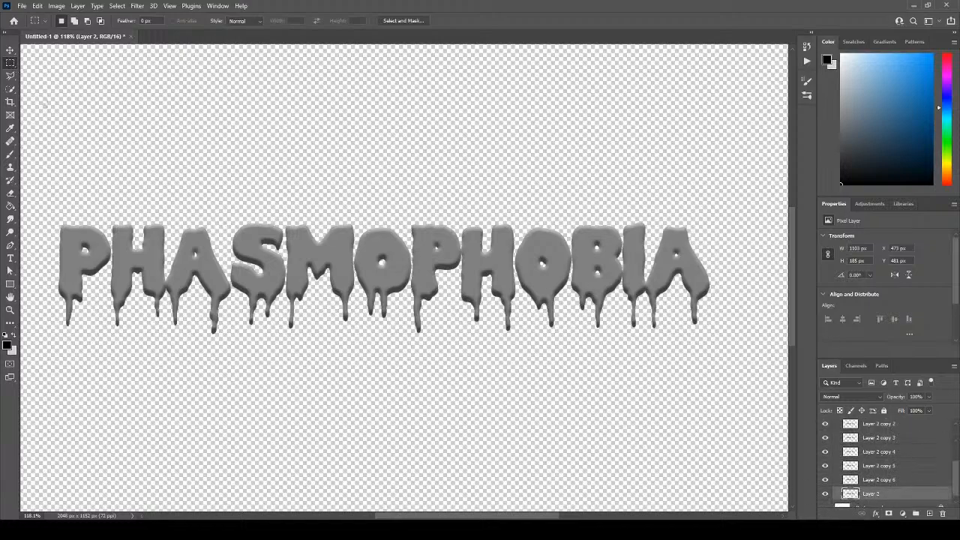
pyautogui.moveTo(41, 197); pyautogui.dragTo(745, 352)
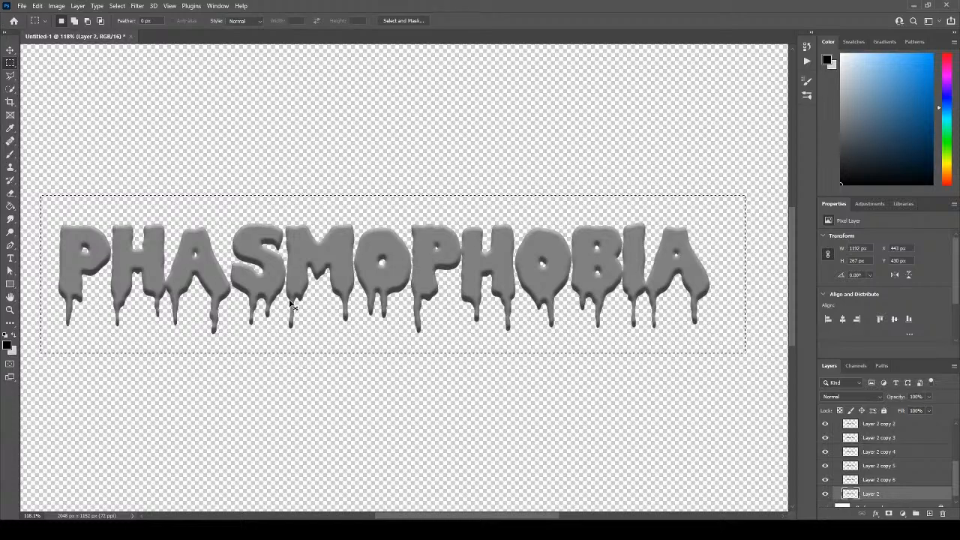
pyautogui.hotkey('ctrl', 'j')
pyautogui.click(10, 50)
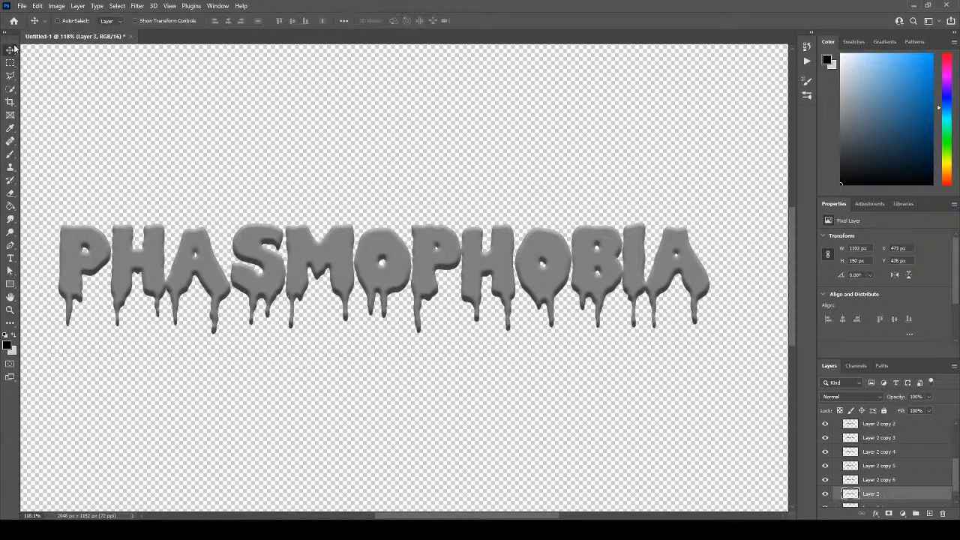
# Undo the trial move of Layer 3 and place the layer below the group, directly above the Background.
pyautogui.moveTo(256, 237); pyautogui.dragTo(277, 120)
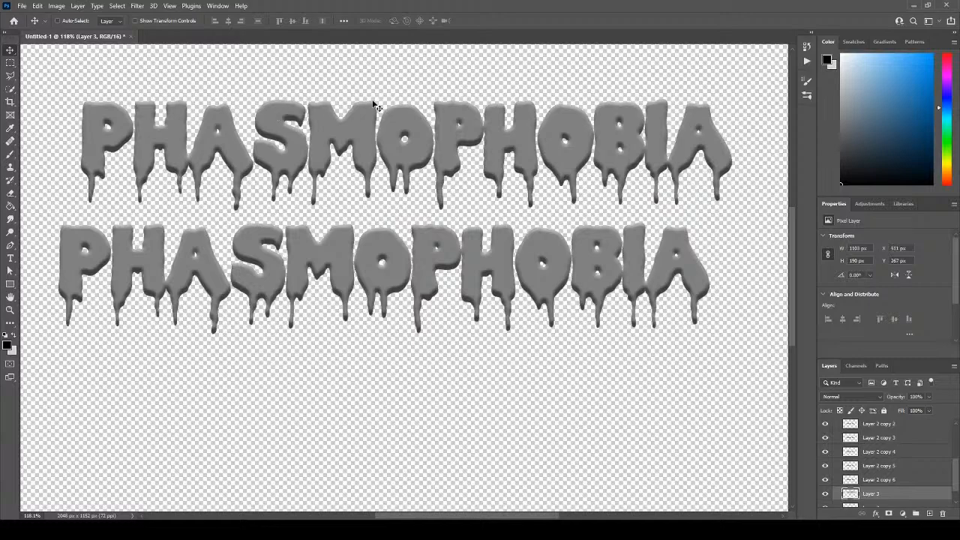
pyautogui.hotkey('ctrl', 'z')
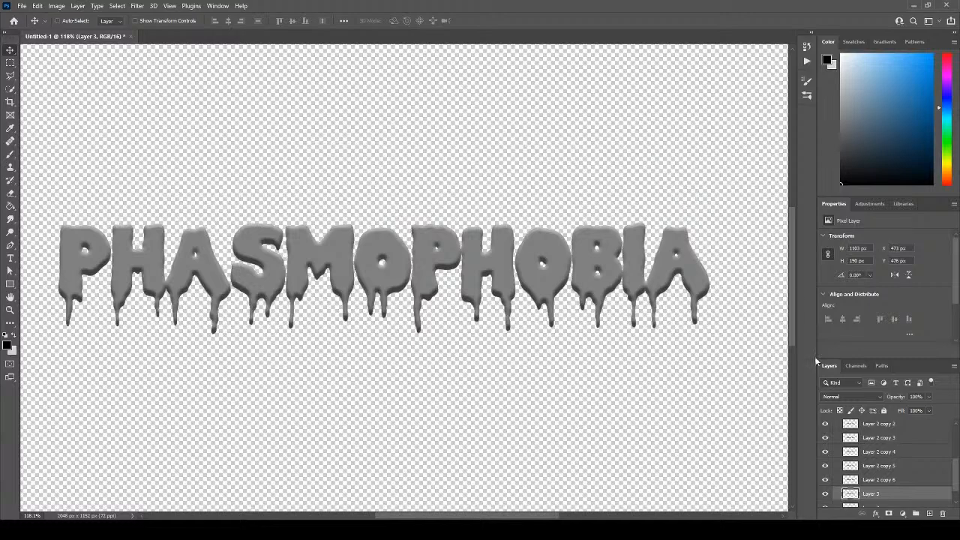
pyautogui.scroll(-1, 904, 459)
pyautogui.moveTo(886, 481); pyautogui.dragTo(869, 499)
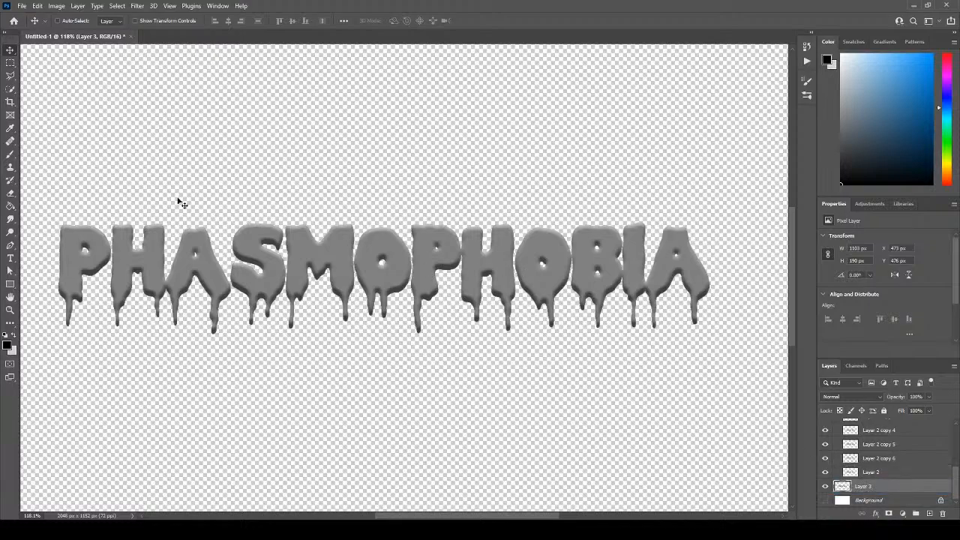
# Shift Layer 3 downward beneath the title to deepen the extrusion, then back up to a Y position of 482 px.
pyautogui.moveTo(353, 297); pyautogui.dragTo(375, 294)
pyautogui.press('Down')
pyautogui.press('Down')
pyautogui.press('Down')
pyautogui.press('Down')
pyautogui.press('Down')
pyautogui.press('Down')
pyautogui.press('Down')
pyautogui.press('Down')
pyautogui.press('Down')
pyautogui.press('Down')
pyautogui.press('Down')
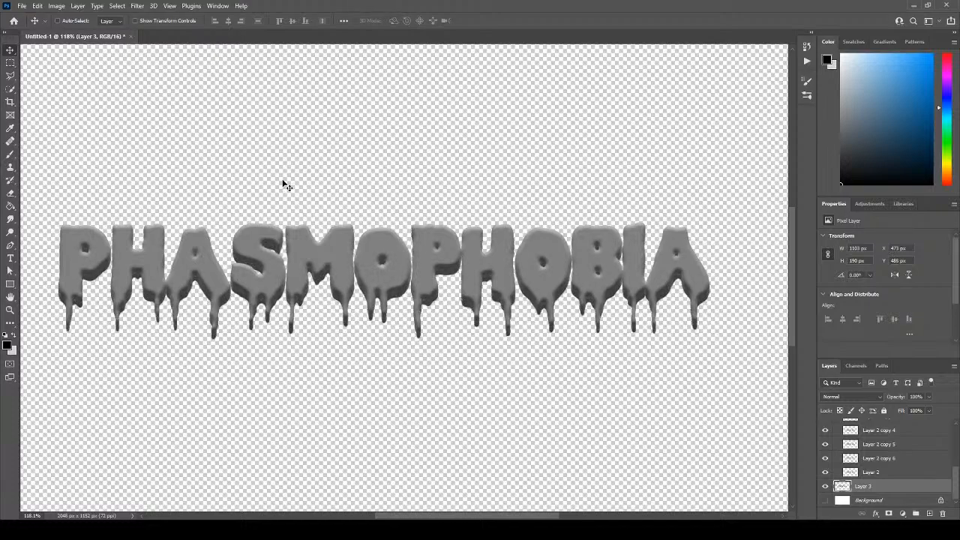
pyautogui.scroll(10, 550, 235)
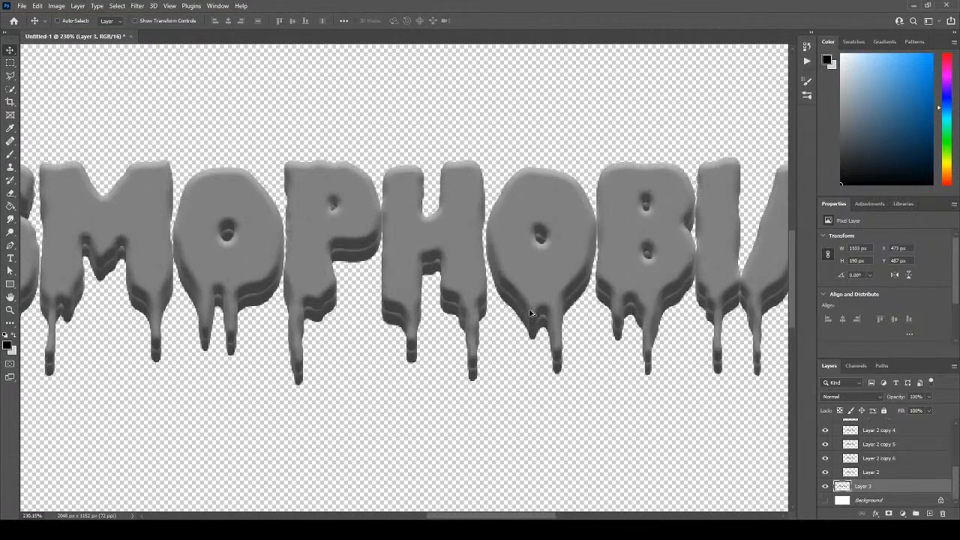
pyautogui.press('Up')
pyautogui.press('Up')
pyautogui.press('Up')
pyautogui.press('Up')
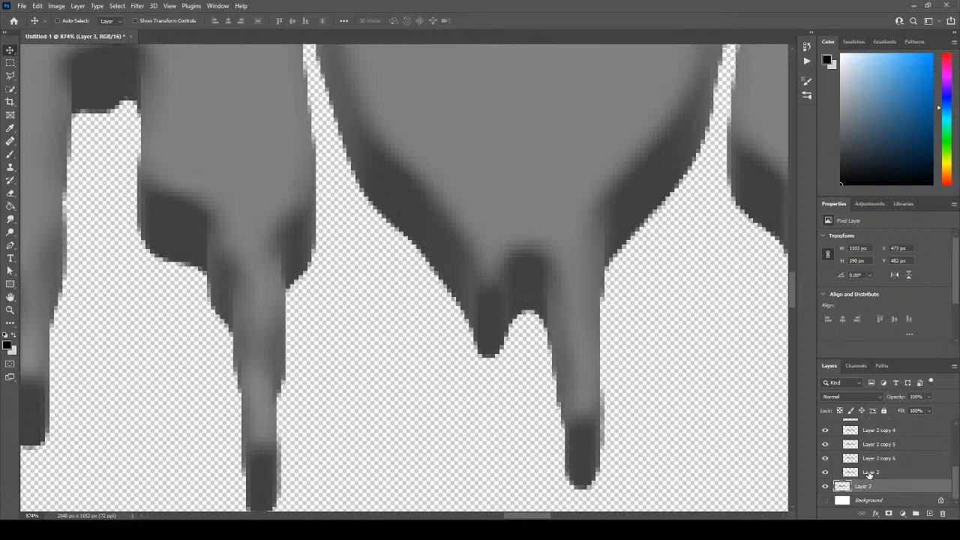
# Try a 1 px nudge on the lower extrusion layers together and reverse it, extending the selection to Layer 2 copy 2.
pyautogui.scroll(3, 893, 459)
pyautogui.scroll(-3, 893, 459)
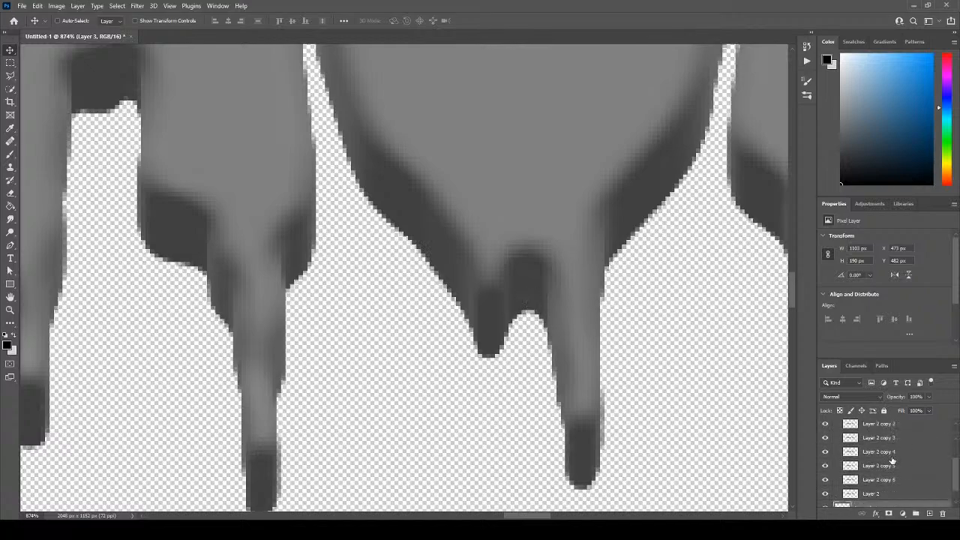
pyautogui.click(867, 496)
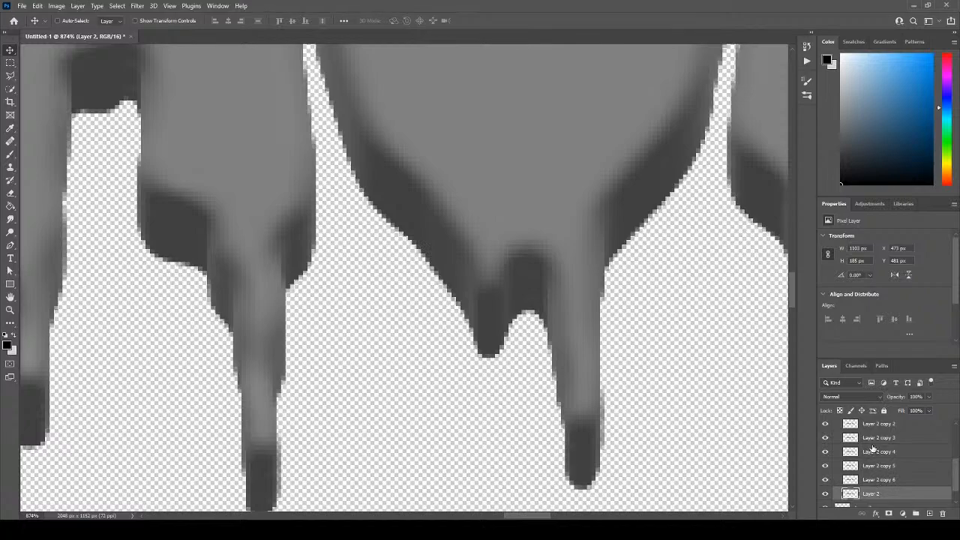
pyautogui.keyDown('shift'); pyautogui.click(873, 450); pyautogui.keyUp('shift')
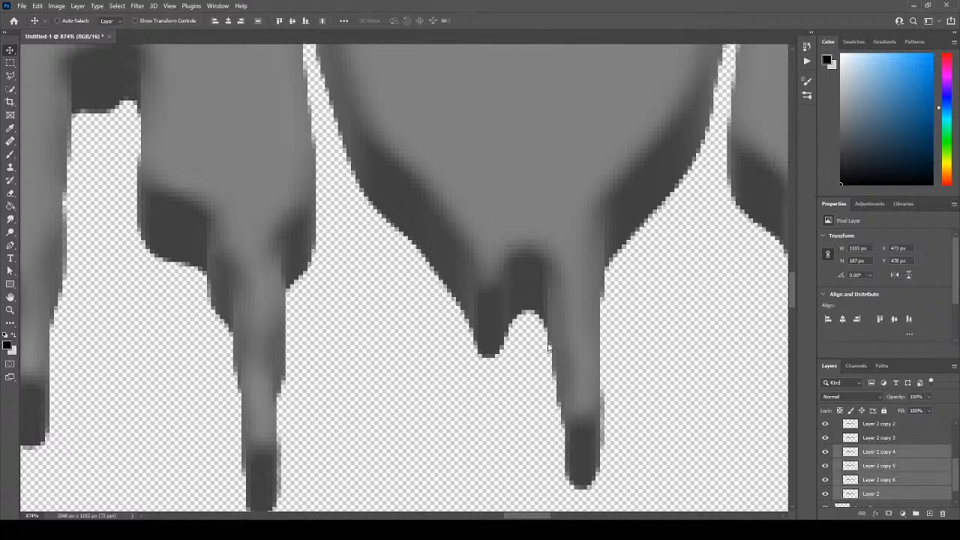
pyautogui.keyDown('shift'); pyautogui.click(883, 438); pyautogui.keyUp('shift')
pyautogui.press('Up')
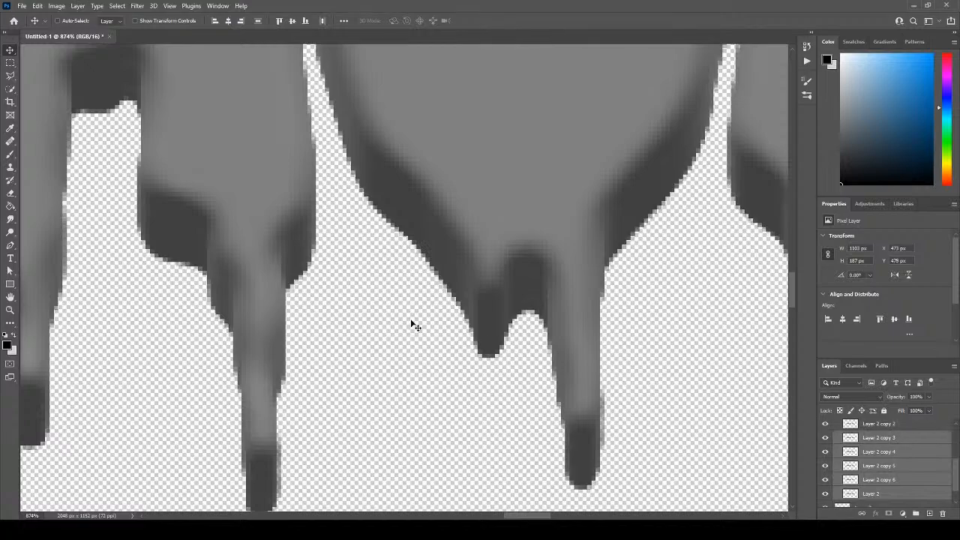
pyautogui.press('Down')
pyautogui.keyDown('shift'); pyautogui.click(882, 425); pyautogui.keyUp('shift')
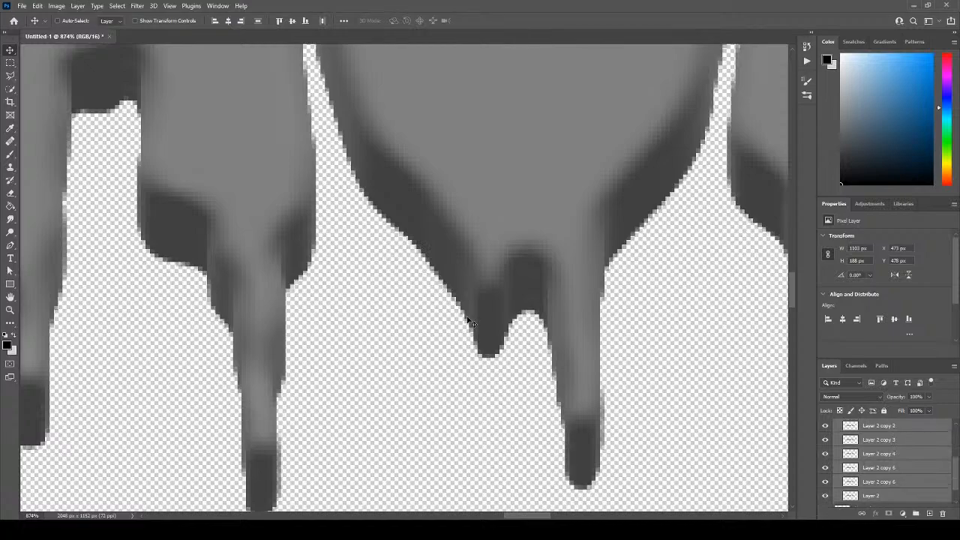
# Examine the extrusion edges and check individual layer positions from Layer 2 up to Layer 1.
pyautogui.scroll(-5, 516, 220)
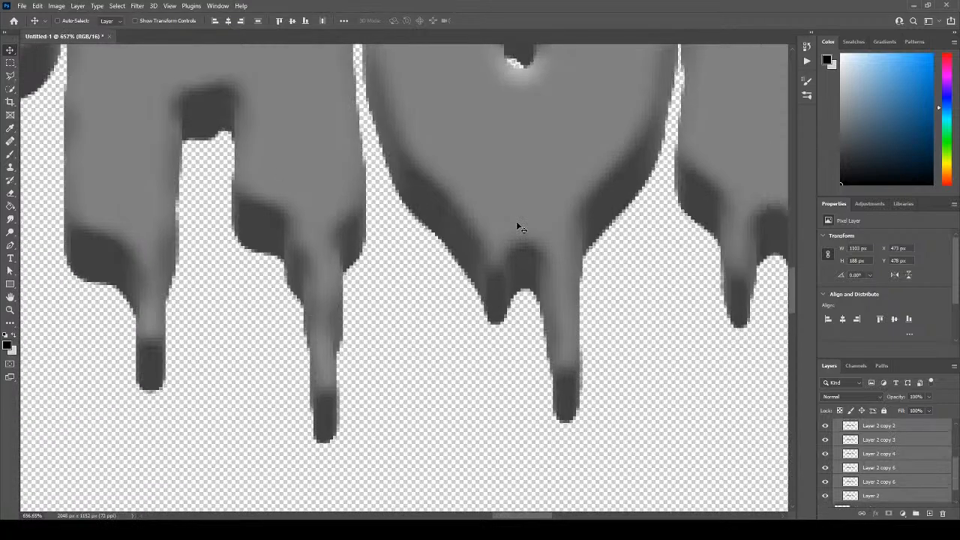
pyautogui.scroll(3, 557, 204)
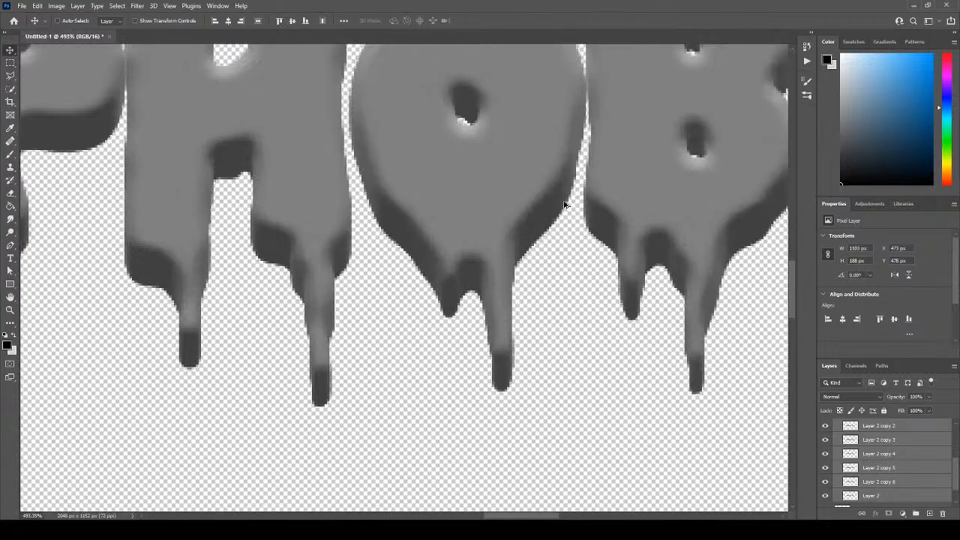
pyautogui.click(891, 468)
pyautogui.click(881, 496)
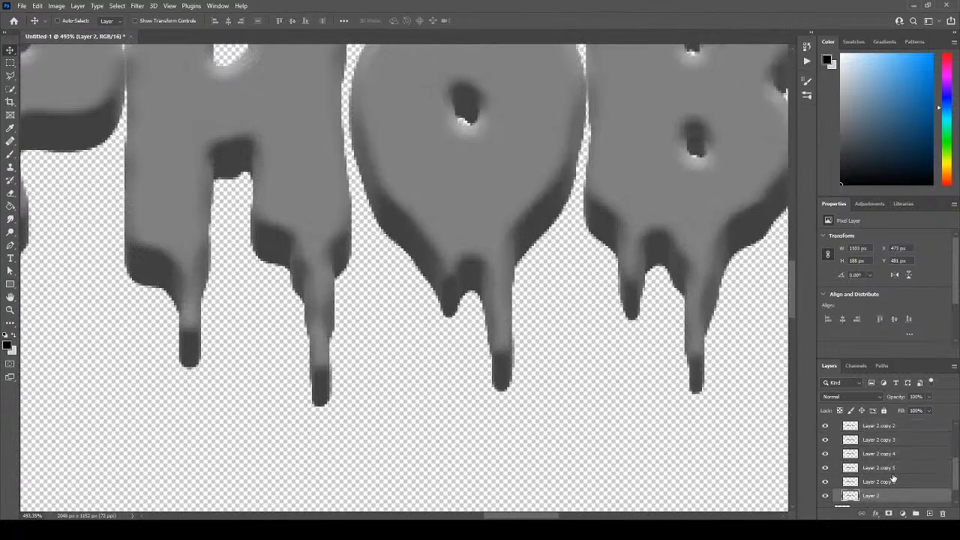
pyautogui.click(883, 483)
pyautogui.click(885, 470)
pyautogui.click(887, 455)
pyautogui.click(895, 441)
pyautogui.scroll(2, 897, 443)
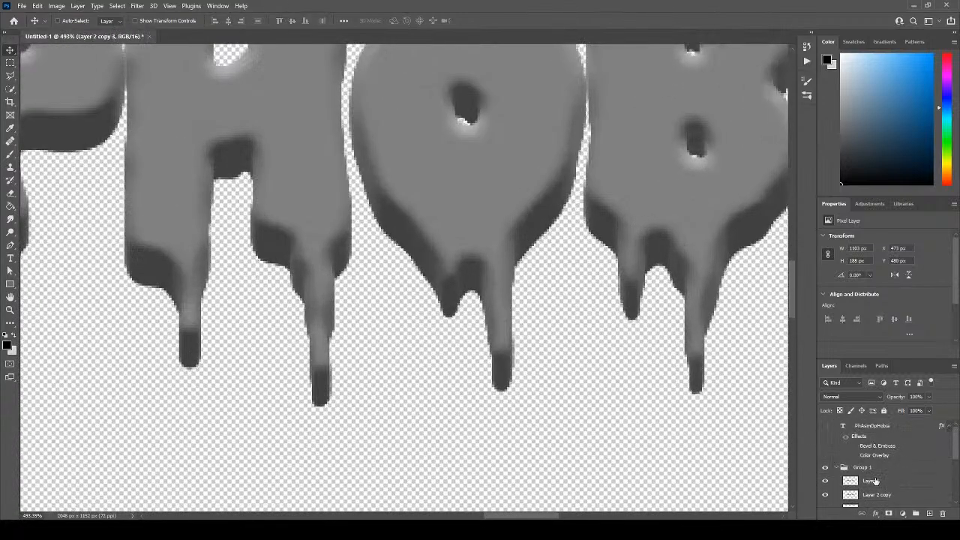
pyautogui.click(876, 484)
pyautogui.scroll(-1, 877, 484)
pyautogui.scroll(1, 574, 330)
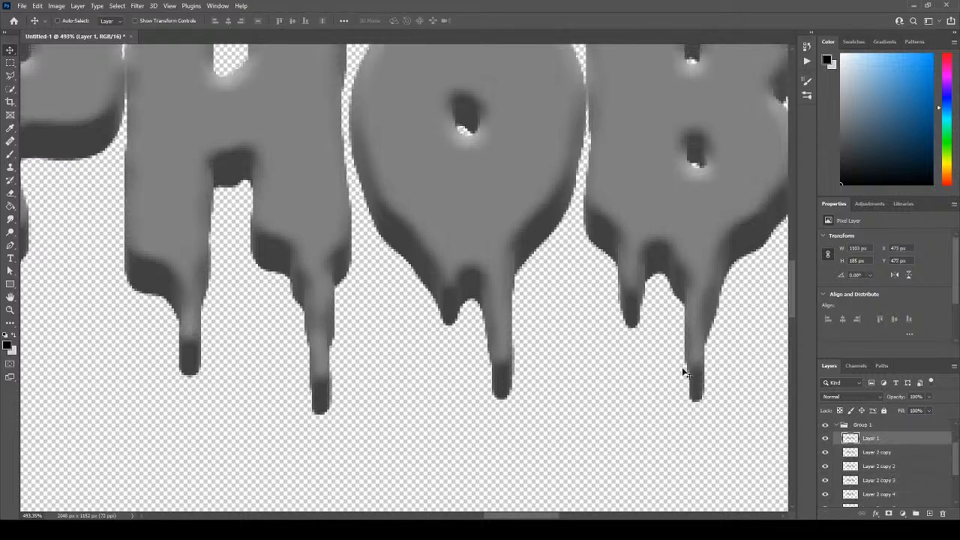
# Compare the vertical positions of the extrusion layers one by one, from Layer 2 copy down to Layer 2.
pyautogui.click(901, 456)
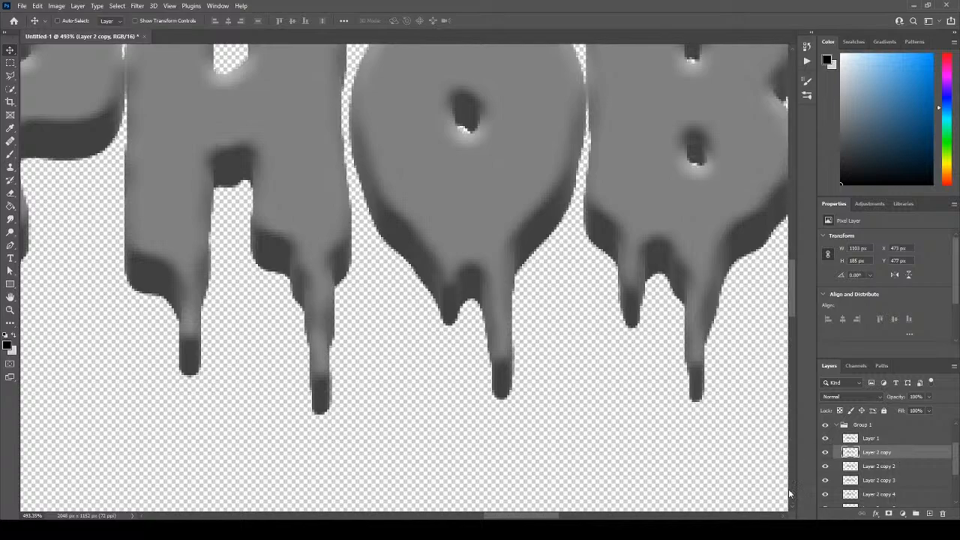
pyautogui.click(874, 466)
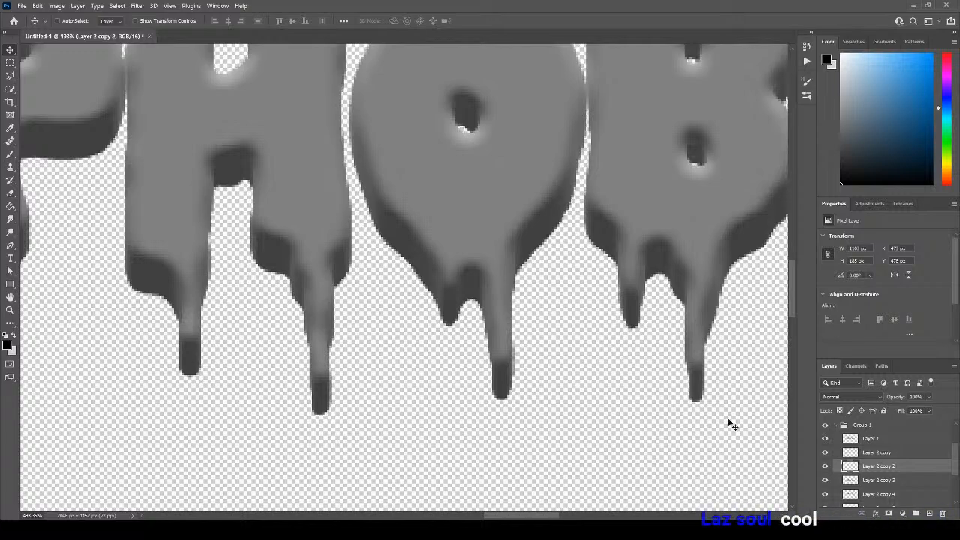
pyautogui.click(886, 480)
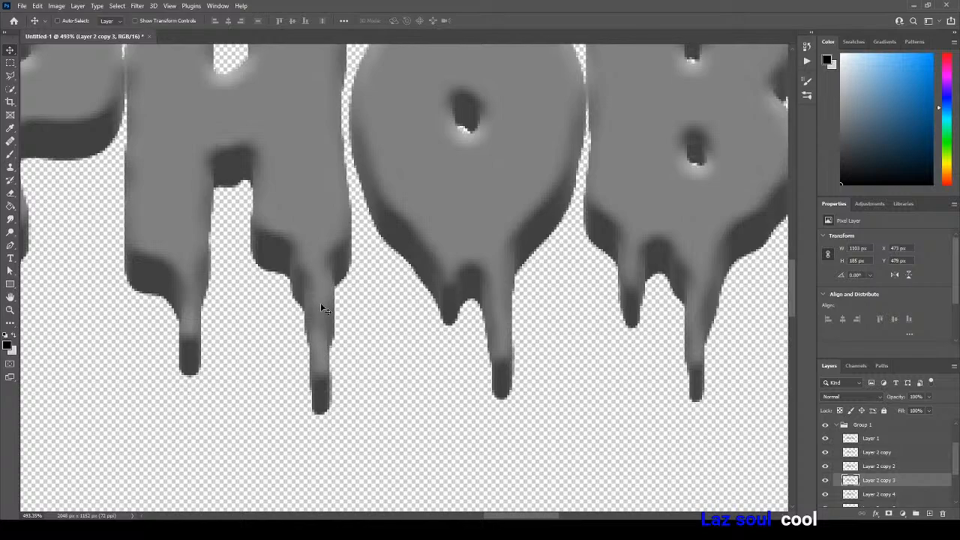
pyautogui.click(871, 496)
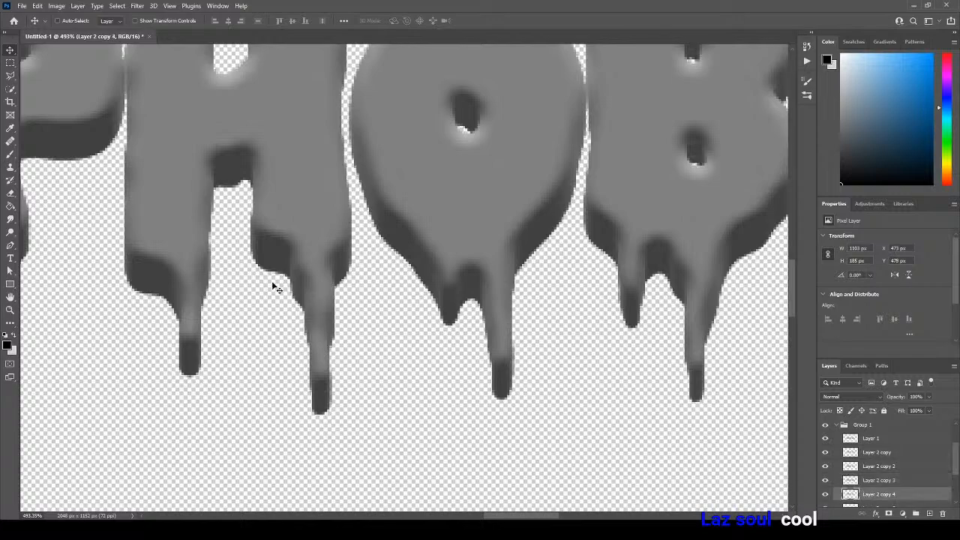
pyautogui.scroll(-2, 871, 480)
pyautogui.click(874, 467)
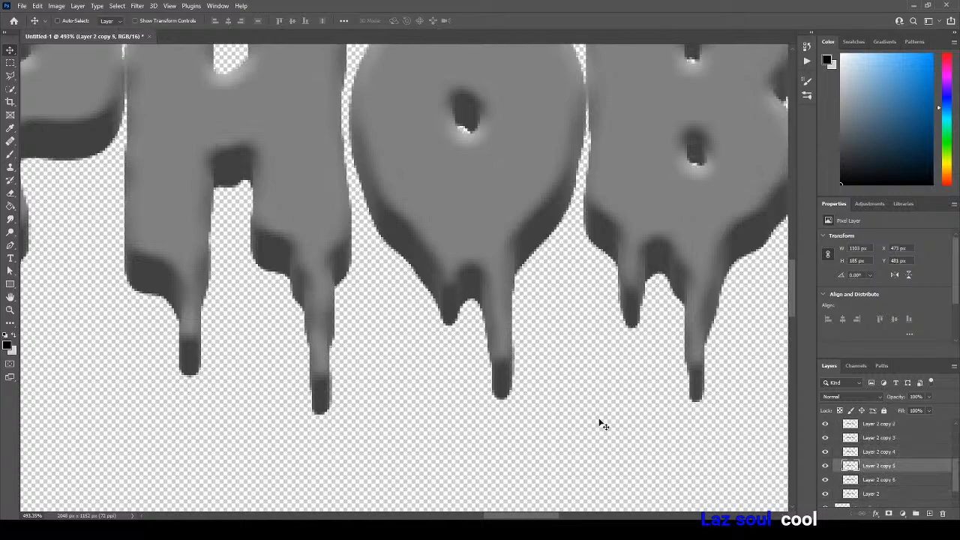
pyautogui.click(888, 482)
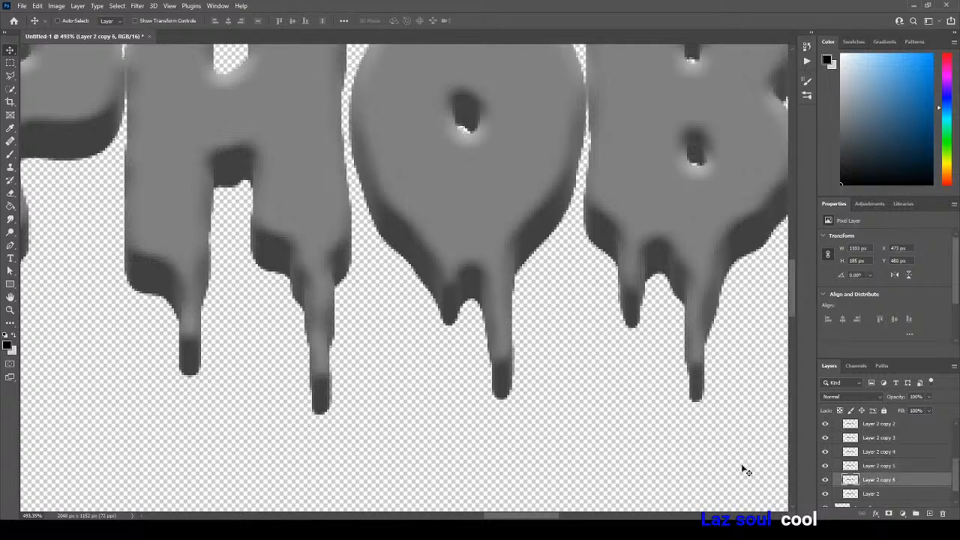
pyautogui.click(871, 496)
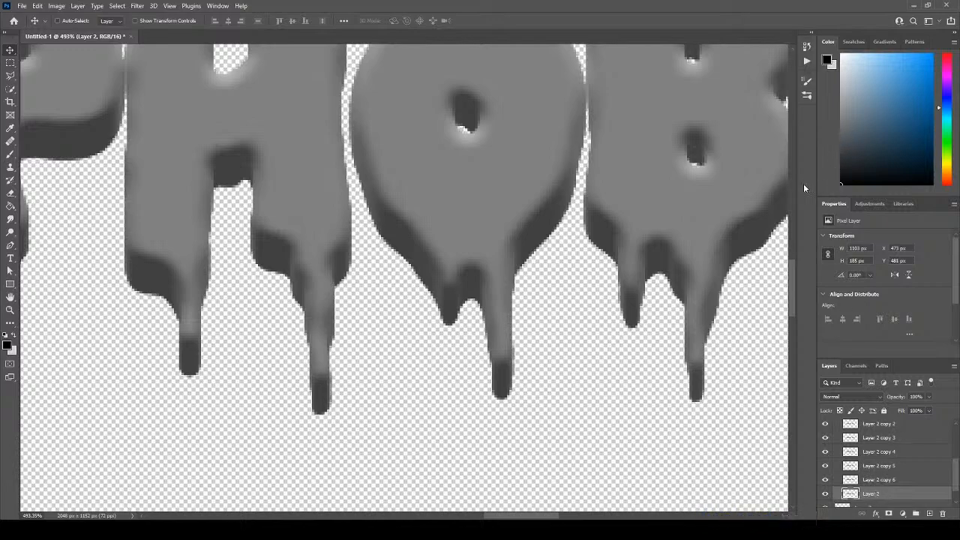
# Delete Layer 2 from the group and the merged Layer 3 beneath it.
pyautogui.press('Delete')
pyautogui.click(855, 497)
pyautogui.press('Up')
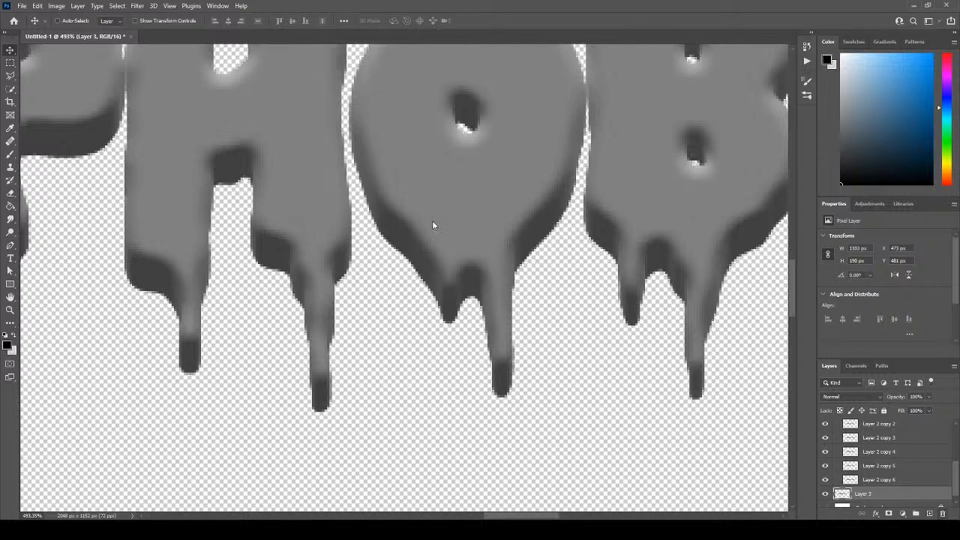
pyautogui.press('Delete')
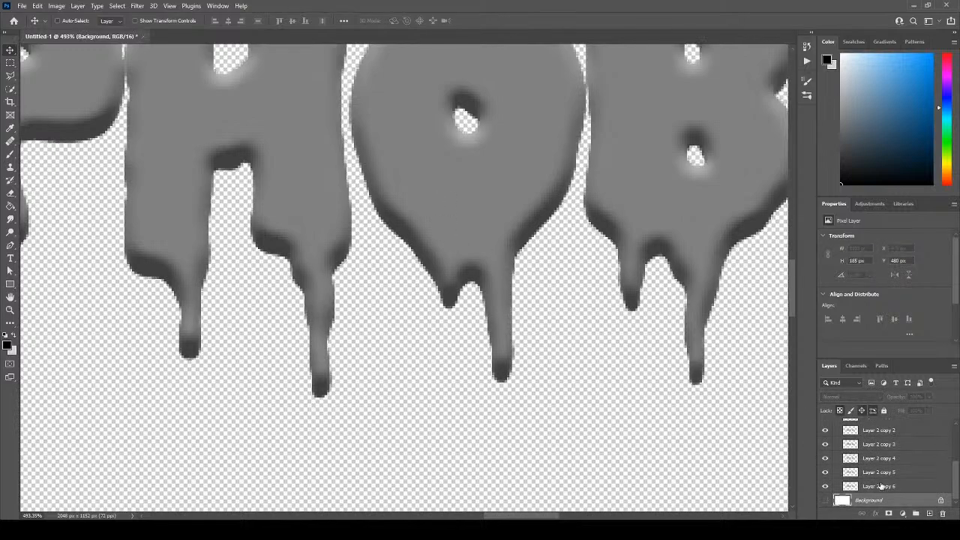
# Duplicate Layer 2 copy 6 and place the duplicate, Layer 2 copy 7, at the bottom of the extrusion stack.
pyautogui.click(882, 486)
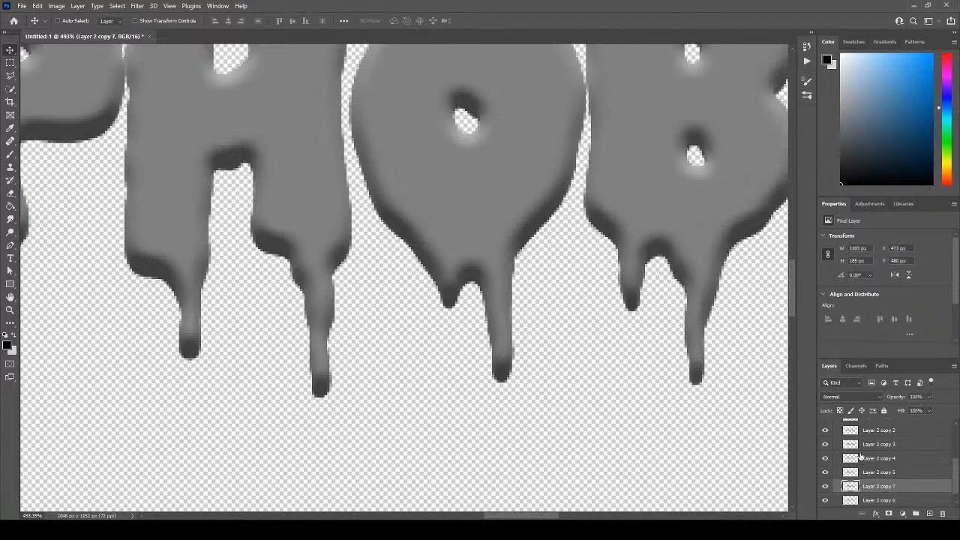
pyautogui.hotkey('ctrl', 'j')
pyautogui.moveTo(868, 513); pyautogui.dragTo(874, 493)
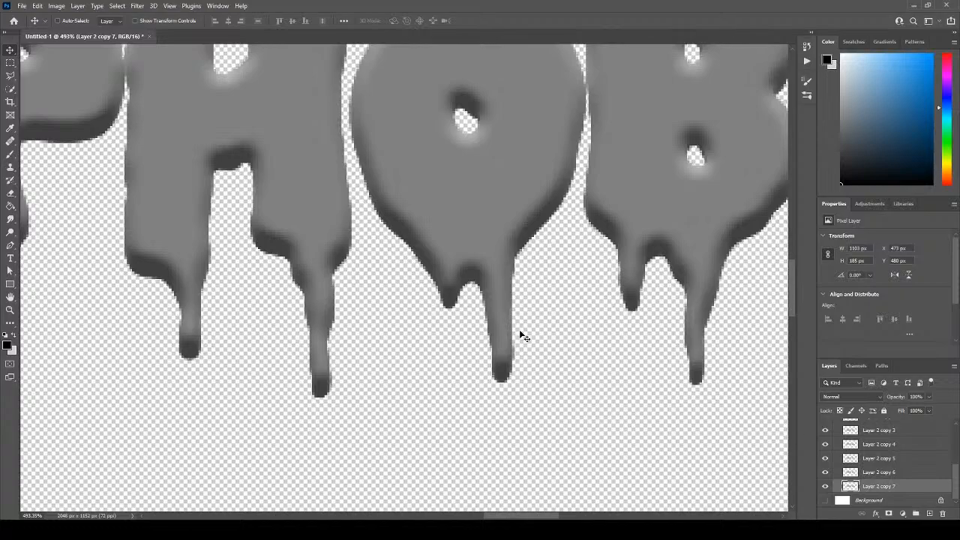
pyautogui.scroll(-1, 520, 334)
pyautogui.scroll(-1, 495, 321)
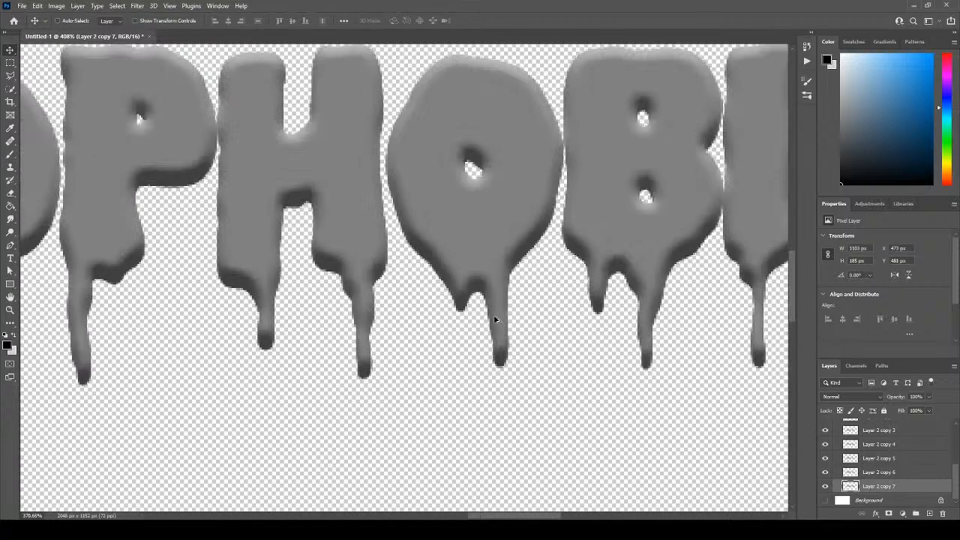
# Shift Layer 2 copy 1 px to the right, to X 474 px.
pyautogui.scroll(-8, 495, 321)
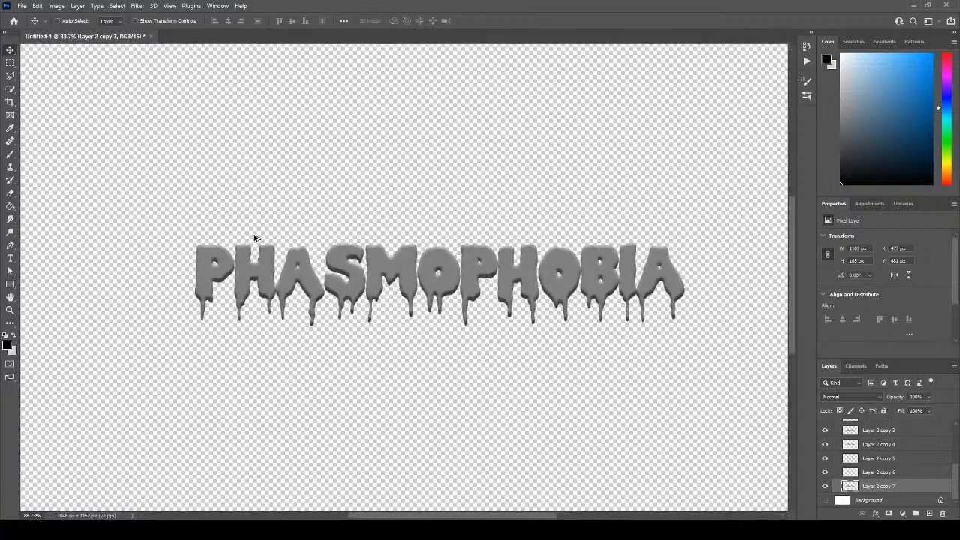
pyautogui.scroll(3, 255, 237)
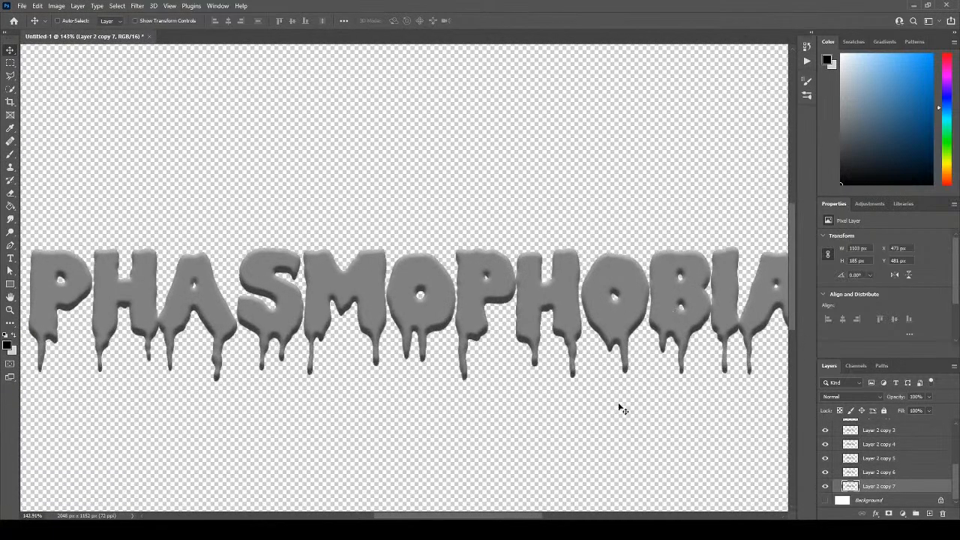
pyautogui.scroll(1, 888, 464)
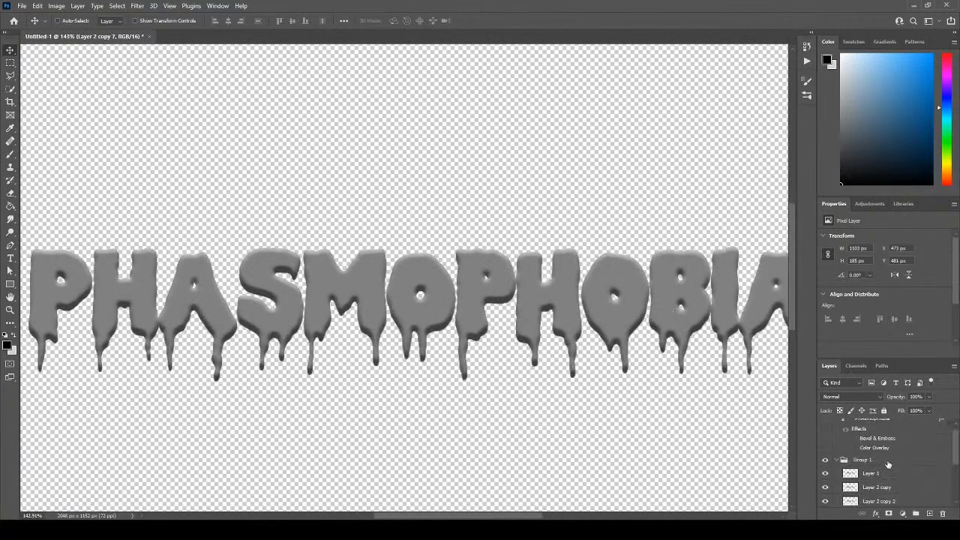
pyautogui.scroll(3, 879, 453)
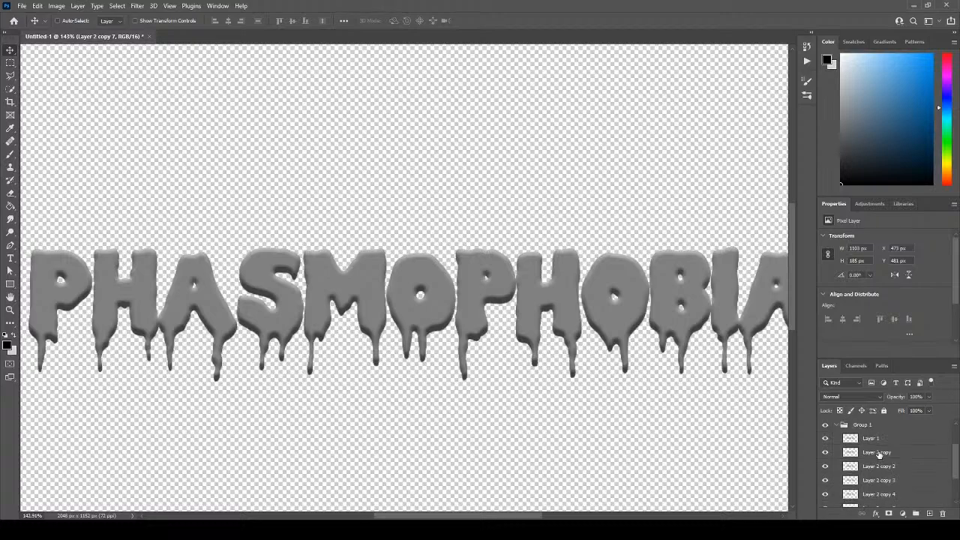
pyautogui.click(874, 453)
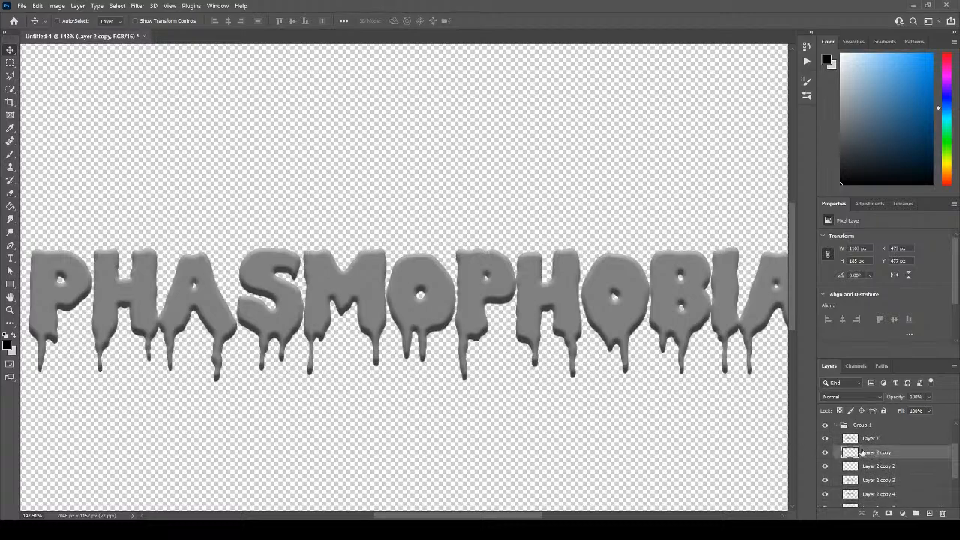
pyautogui.scroll(5, 679, 360)
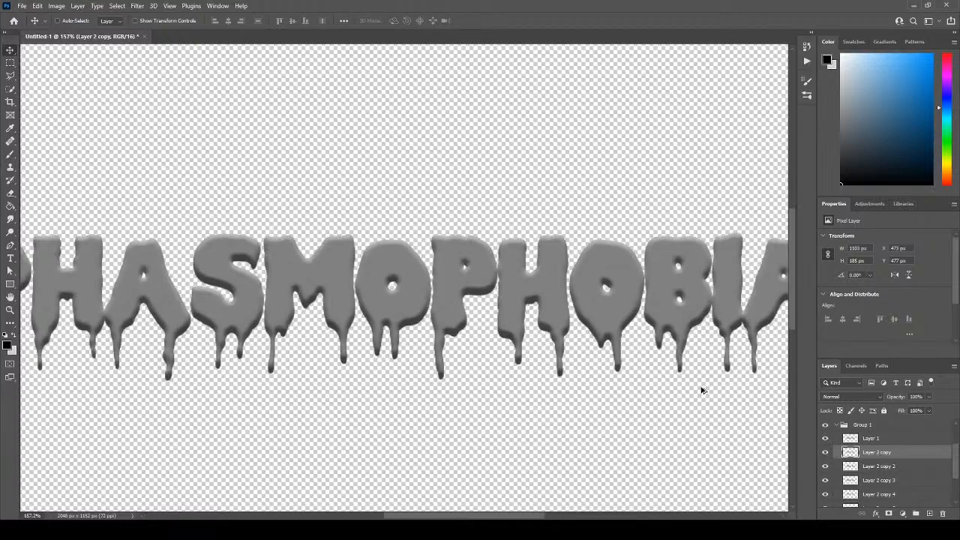
pyautogui.press('Right')
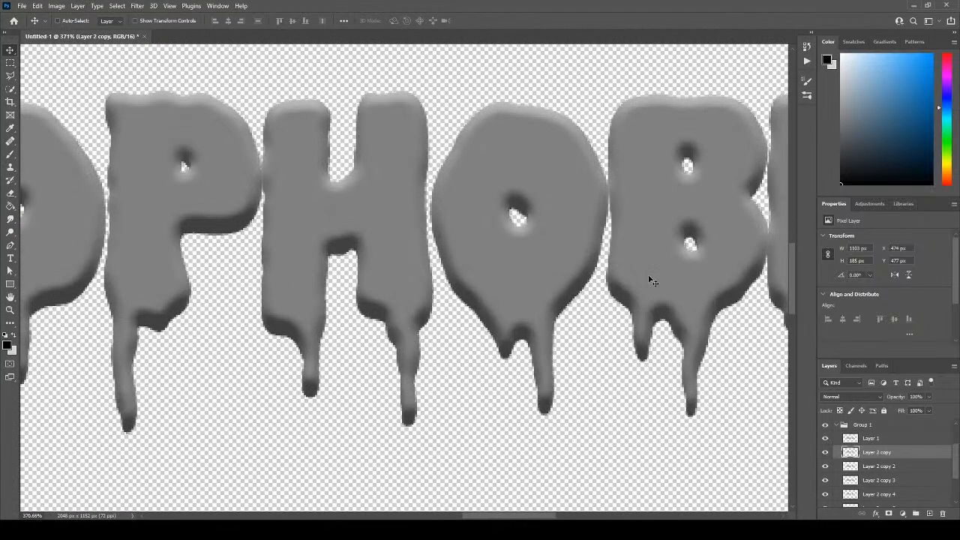
# Shift Layer 2 copy 2 right to X 475 px and Layer 2 copy 3 right to X 476 px.
pyautogui.hotkey('alt', '[')
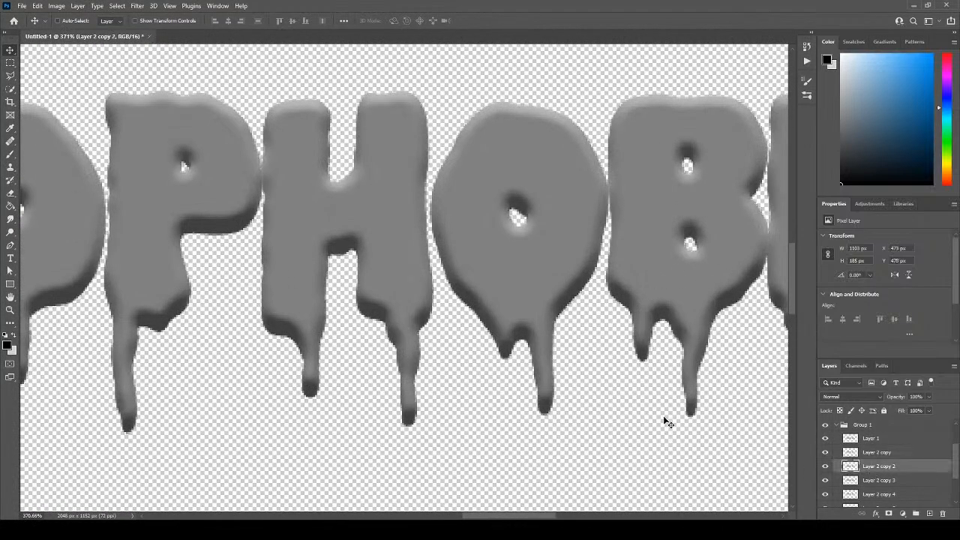
pyautogui.press('Right')
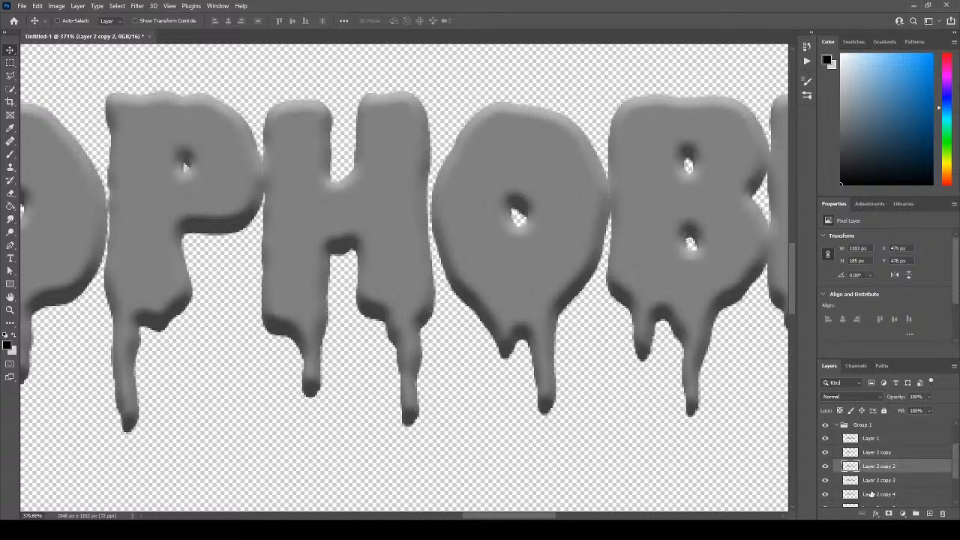
pyautogui.click(840, 481)
pyautogui.press('Right')
pyautogui.press('Right')
pyautogui.press('Right')
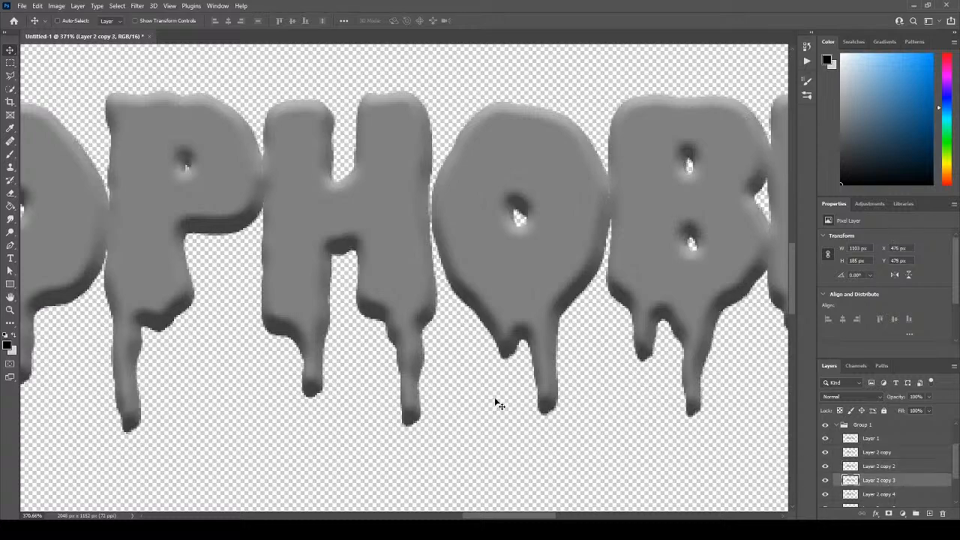
# Shift Layer 2 copy 4 through Layer 2 copy 7 to the right, placing copies 6 and 7 at X 476 px.
pyautogui.click(868, 495)
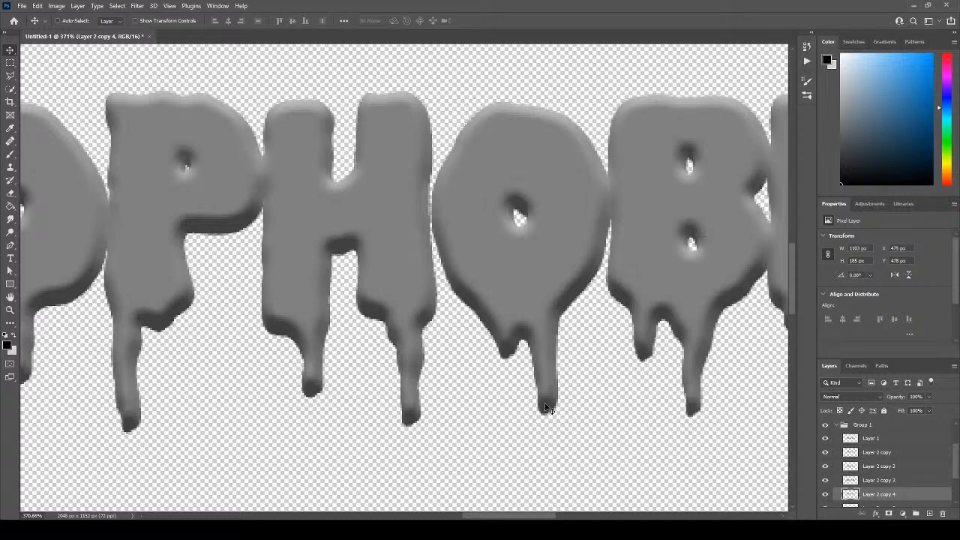
pyautogui.scroll(-3, 865, 467)
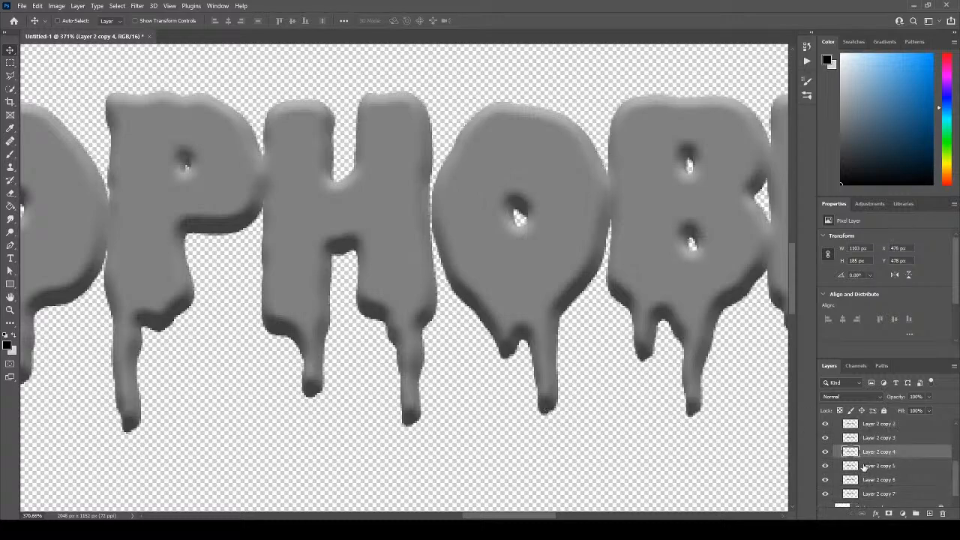
pyautogui.click(864, 467)
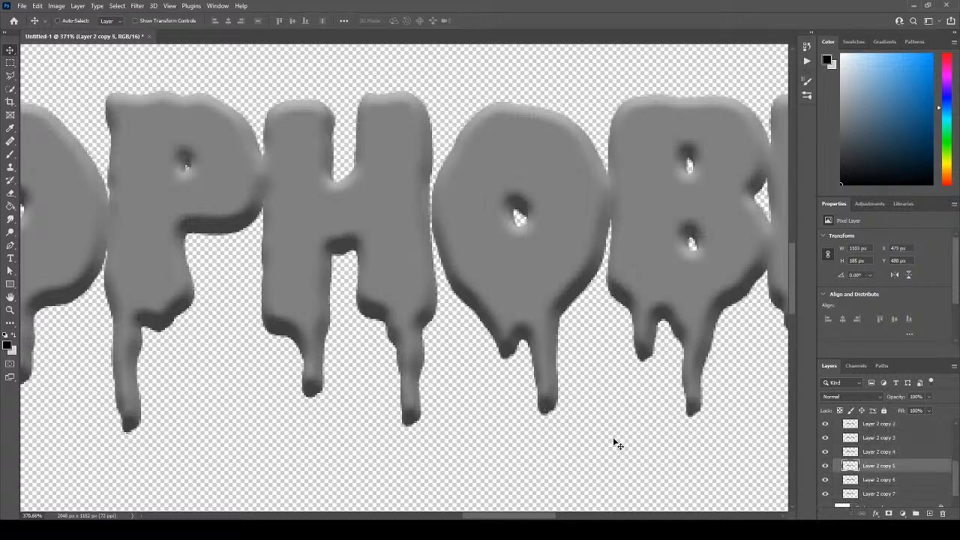
pyautogui.click(866, 481)
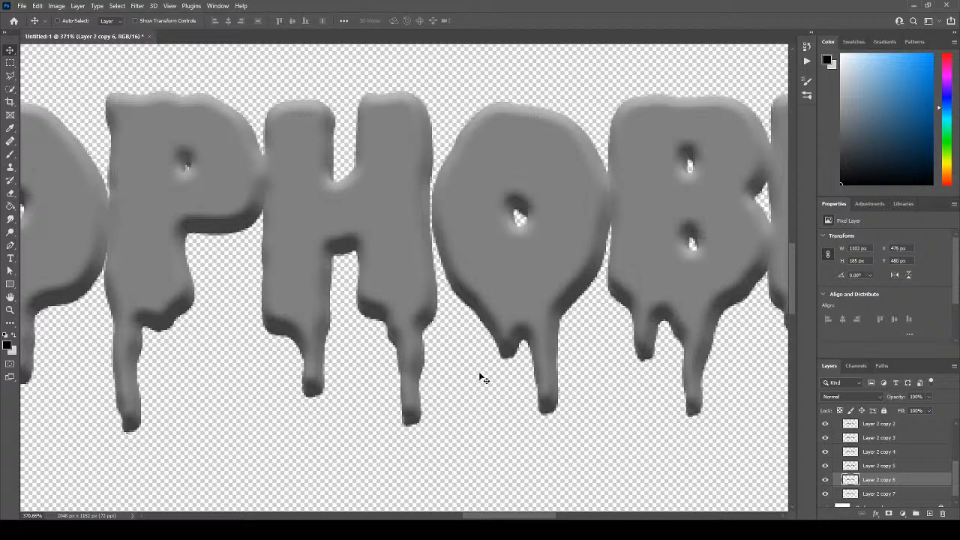
pyautogui.click(885, 495)
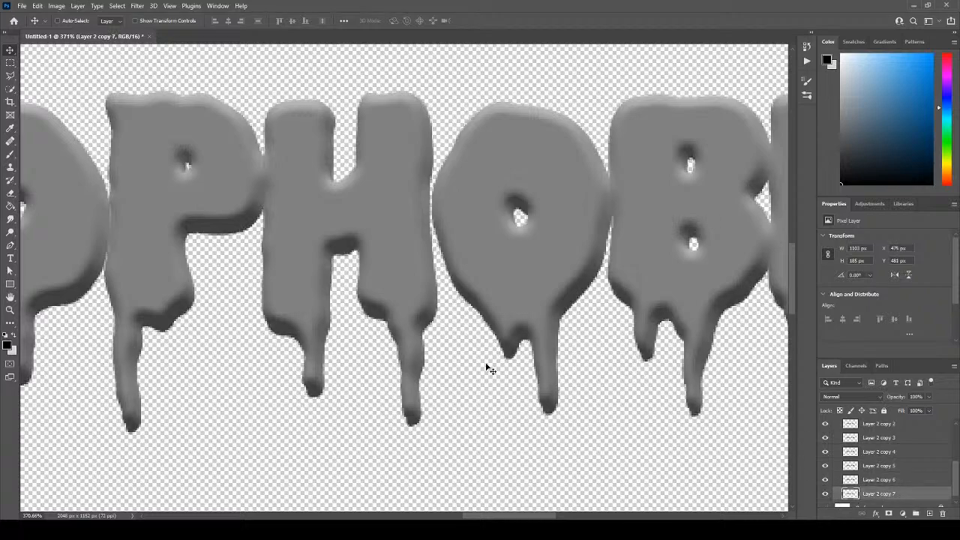
# Paste a merged copy of the whole title as a new layer from a rectangular selection and place it beneath Layer 2 copy 7.
pyautogui.scroll(-10, 543, 330)
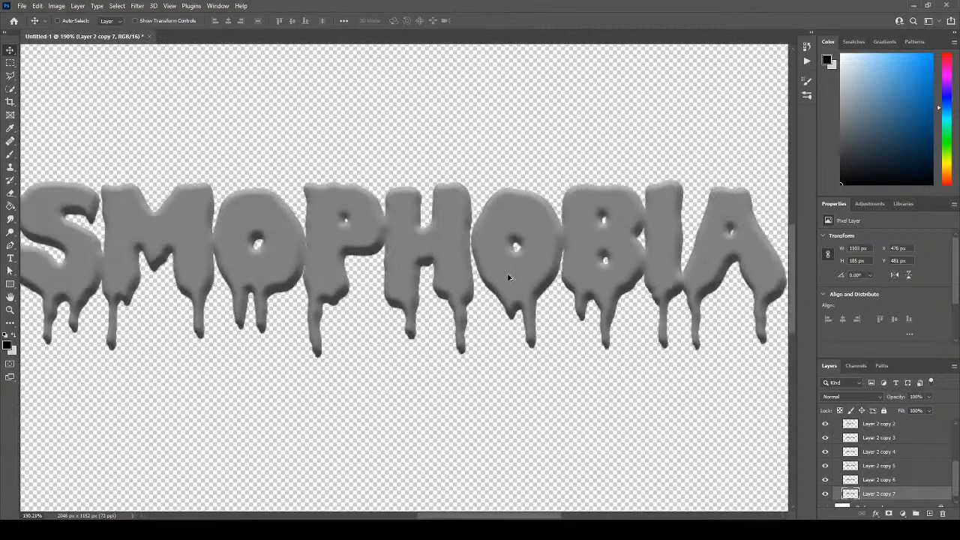
pyautogui.scroll(5, 313, 240)
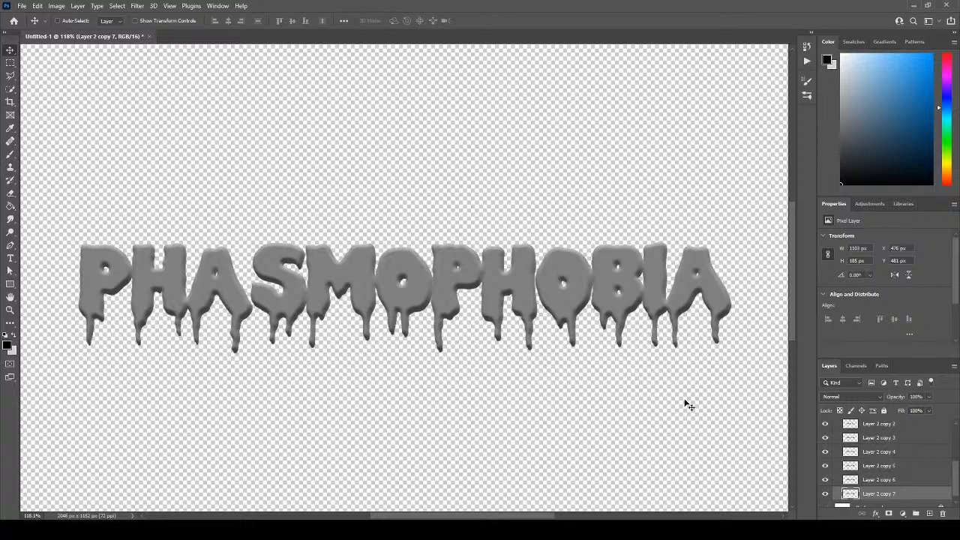
pyautogui.hotkey('shift', 'Down')
pyautogui.click(11, 63)
pyautogui.moveTo(65, 220); pyautogui.dragTo(747, 390)
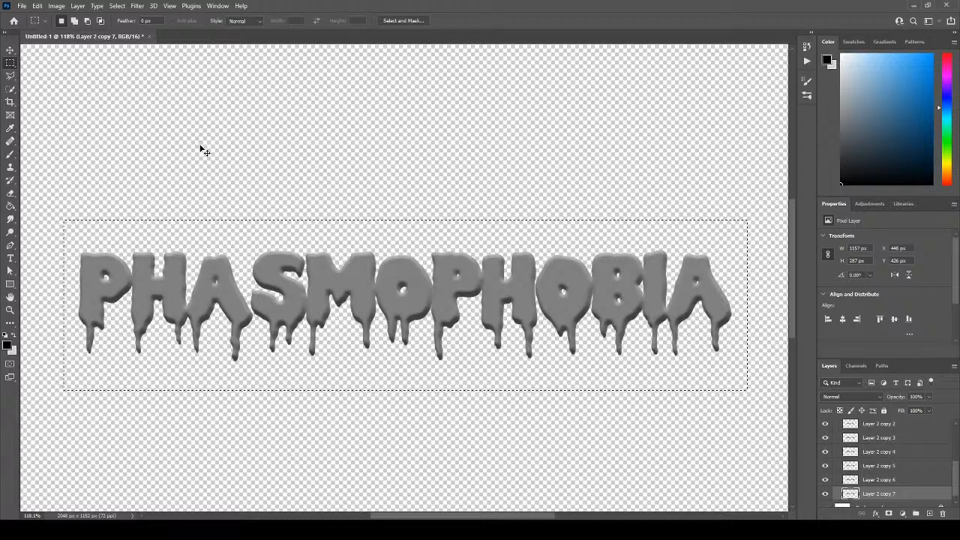
pyautogui.hotkey('ctrl', 'd')
pyautogui.hotkey('ctrl', 'e')
pyautogui.click(10, 50)
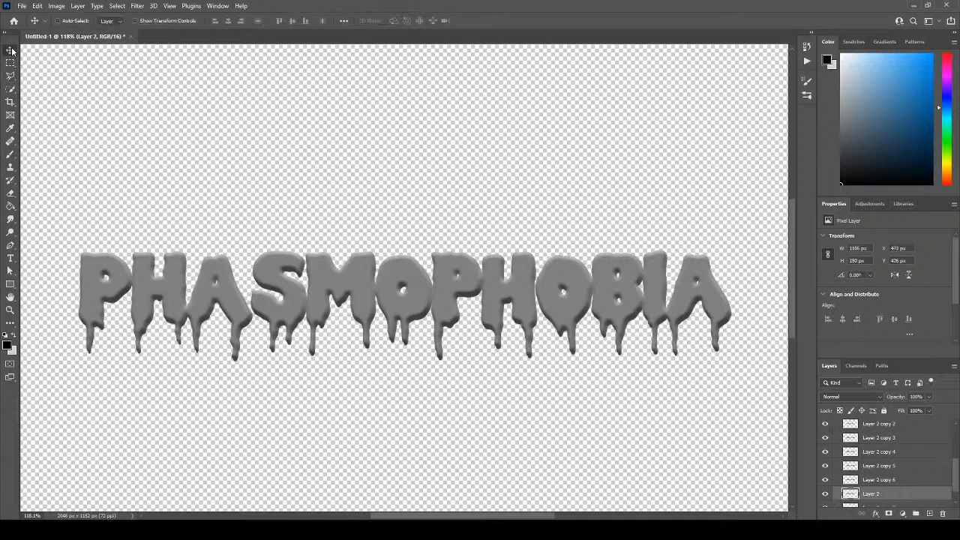
pyautogui.scroll(-2, 875, 499)
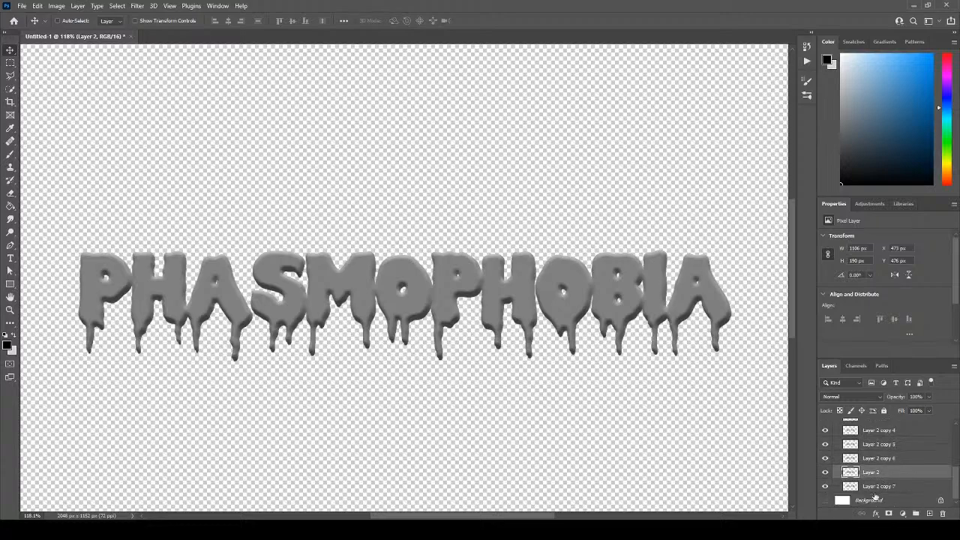
pyautogui.moveTo(870, 474); pyautogui.dragTo(870, 495)
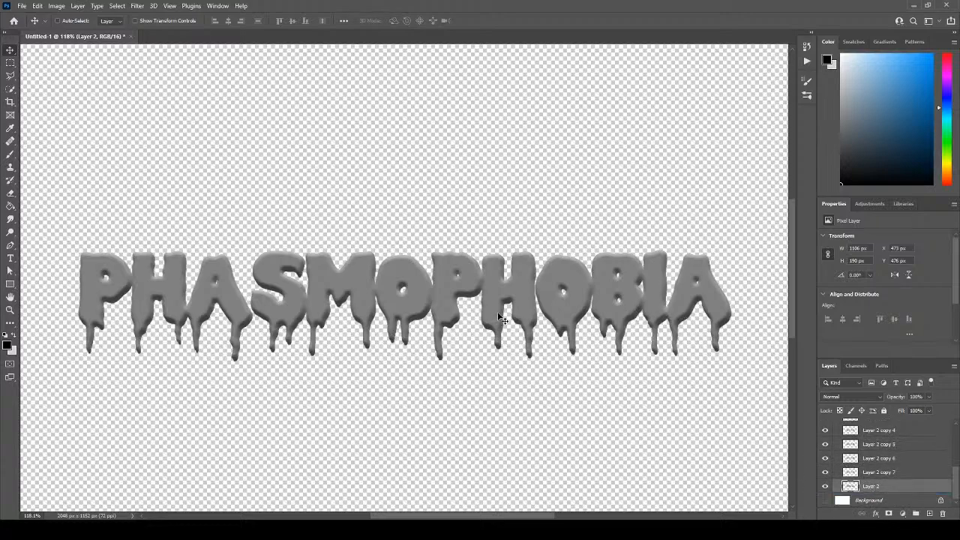
# Shift the merged Layer 2 to the right to X 480 px to widen the side extrusion.
pyautogui.scroll(5, 501, 318)
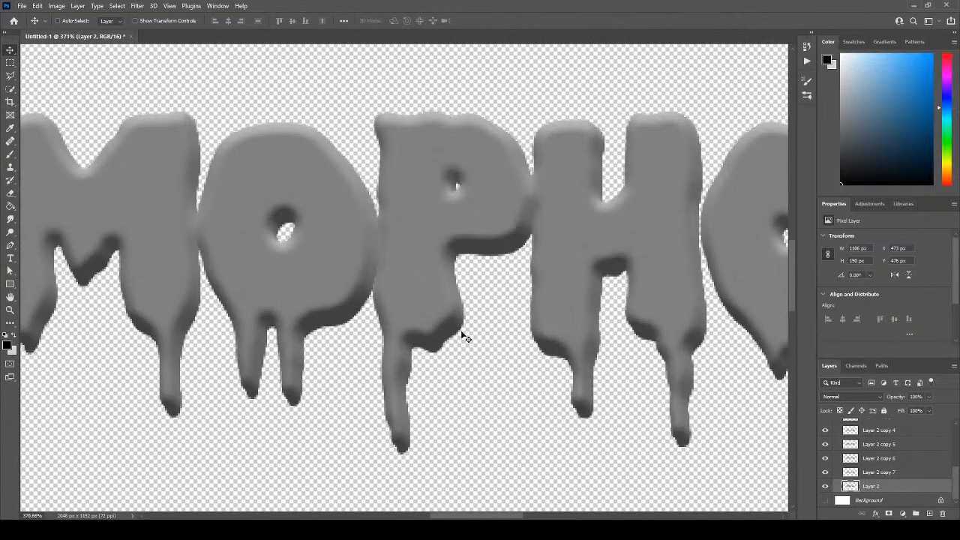
pyautogui.press('Right')
pyautogui.press('Right')
pyautogui.press('Right')
pyautogui.press('Right')
pyautogui.press('Right')
pyautogui.press('Right')
pyautogui.press('Right')
pyautogui.press('Right')
pyautogui.press('Right')
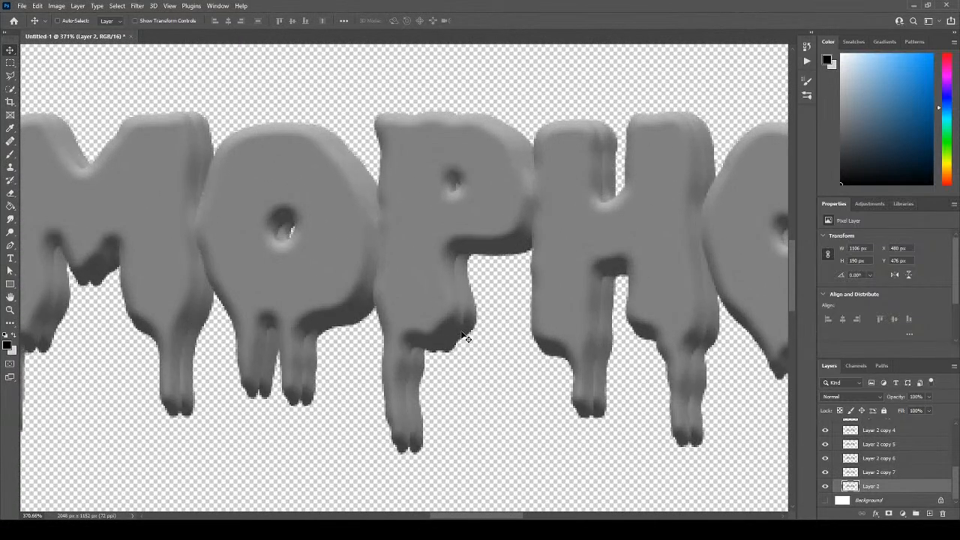
# Offset the merged Layer 2 downward and slightly back to the left, to X 479 px and Y 484 px.
pyautogui.press('Down')
pyautogui.press('Down')
pyautogui.press('Down')
pyautogui.press('Down')
pyautogui.press('Down')
pyautogui.press('Down')
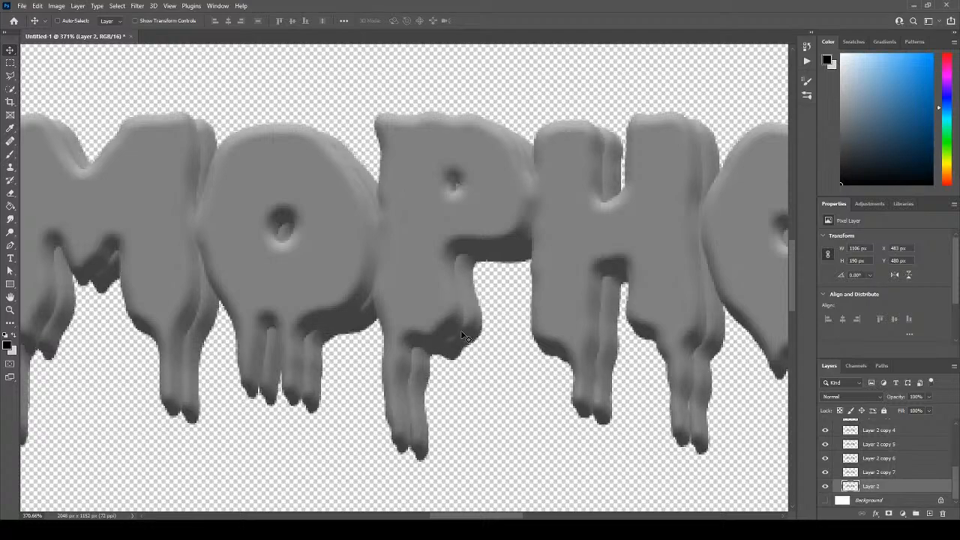
pyautogui.press('Down')
pyautogui.press('Down')
pyautogui.press('Down')
pyautogui.press('Down')
pyautogui.press('Left')
pyautogui.press('Left')
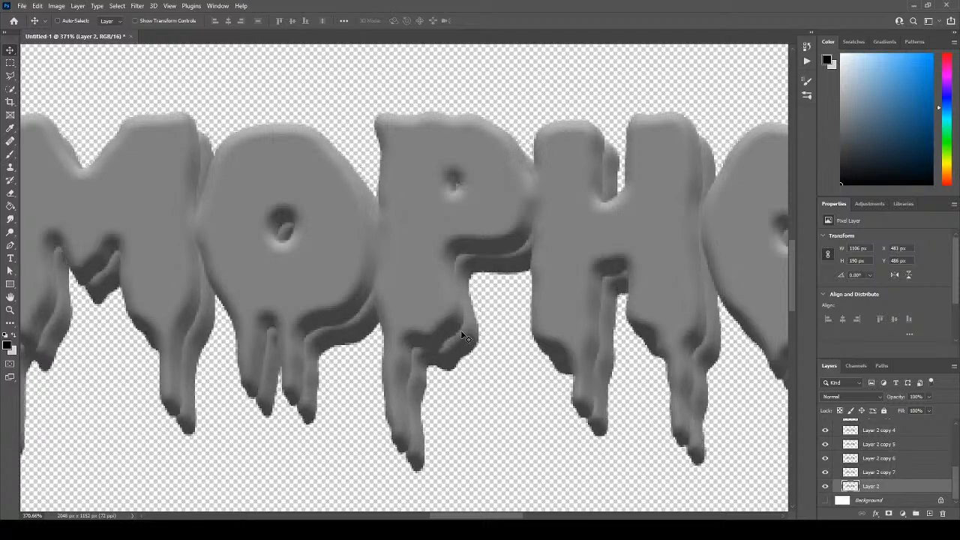
pyautogui.press('Left')
pyautogui.press('Left')
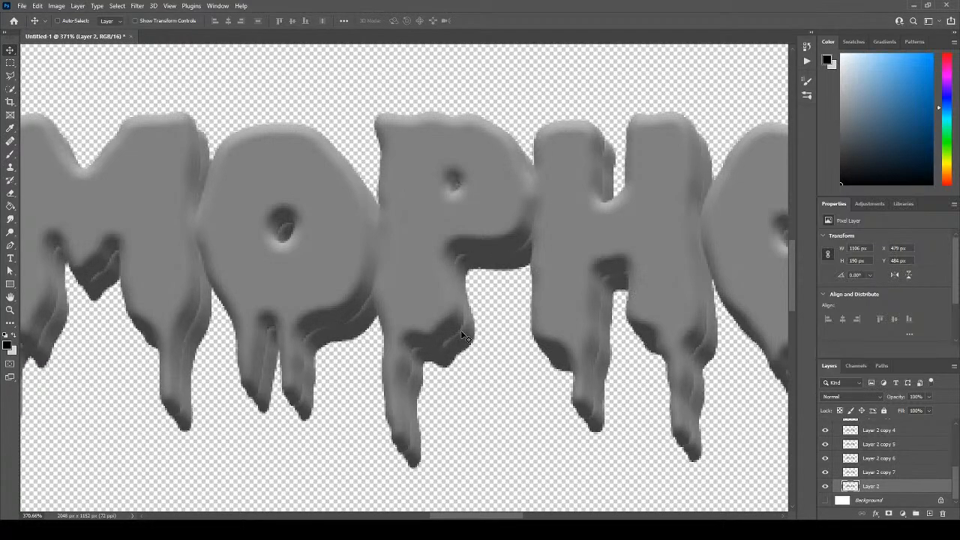
# Bring the merged Layer 2 closer to the front letters by shifting it up and left to X 475, Y 480 px.
pyautogui.press('Up')
pyautogui.press('Up')
pyautogui.press('Up')
pyautogui.press('Up')
pyautogui.press('Left')
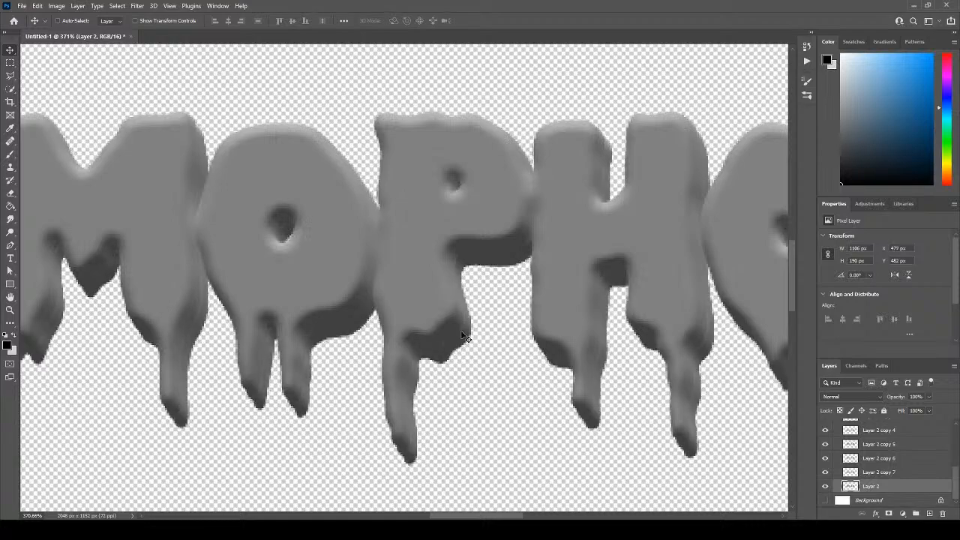
pyautogui.press('Left')
pyautogui.press('Left')
pyautogui.press('Up')
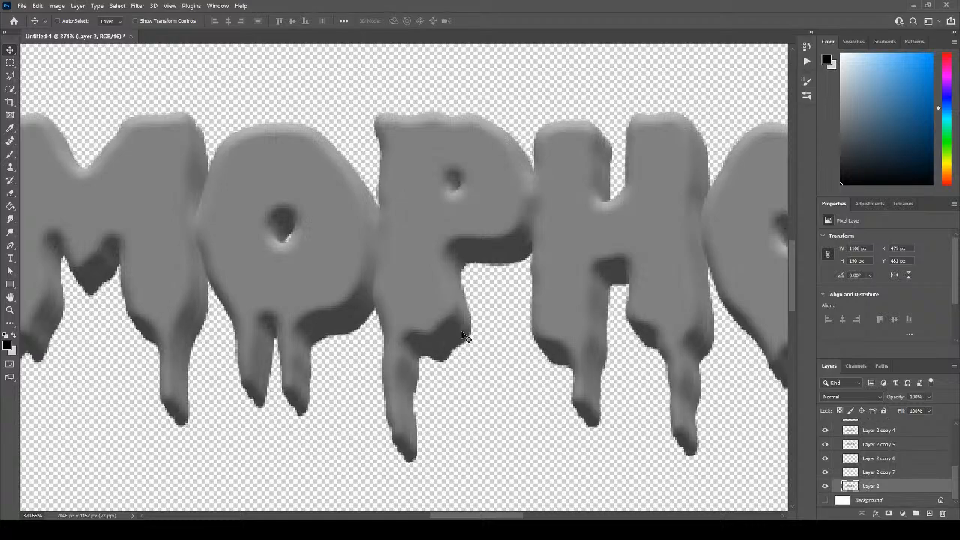
pyautogui.press('Up')
pyautogui.press('Left')
pyautogui.press('Left')
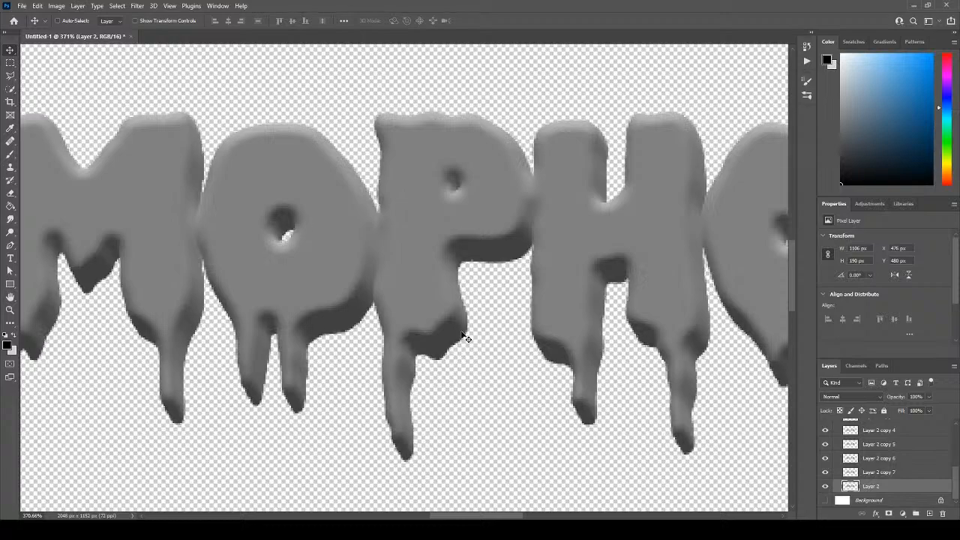
# Try small horizontal and vertical offsets of the merged Layer 2, including X 477, Y 480 px, to compare the extrusion edges.
pyautogui.press('Right')
pyautogui.press('Right')
pyautogui.press('Right')
pyautogui.press('Right')
pyautogui.press('Down')
pyautogui.press('Down')
pyautogui.press('Down')
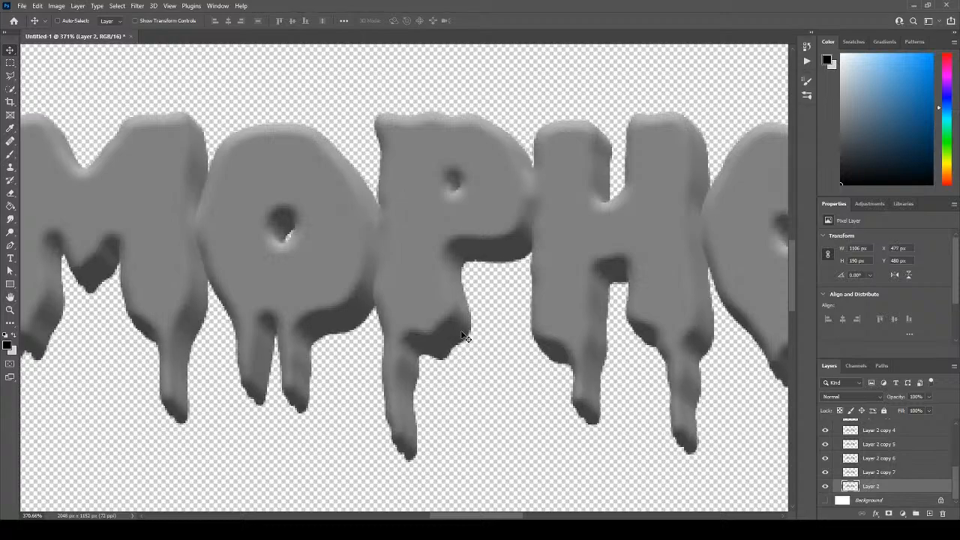
pyautogui.press('Up')
pyautogui.press('Up')
pyautogui.press('Up')
pyautogui.press('Left')
pyautogui.press('Right')
pyautogui.press('Right')
pyautogui.press('Right')
pyautogui.press('Left')
pyautogui.press('Left')
pyautogui.press('Left')
pyautogui.press('Left')
pyautogui.press('Left')
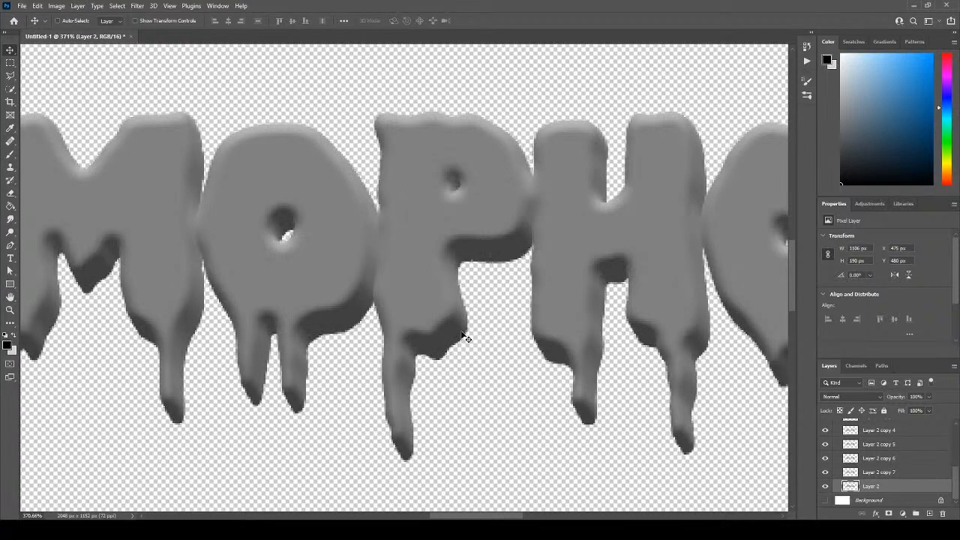
# Reposition the merged Layer 2 behind the letters at X 478 px and Y 480 px.
pyautogui.press('Left')
pyautogui.press('Down')
pyautogui.press('Down')
pyautogui.press('Down')
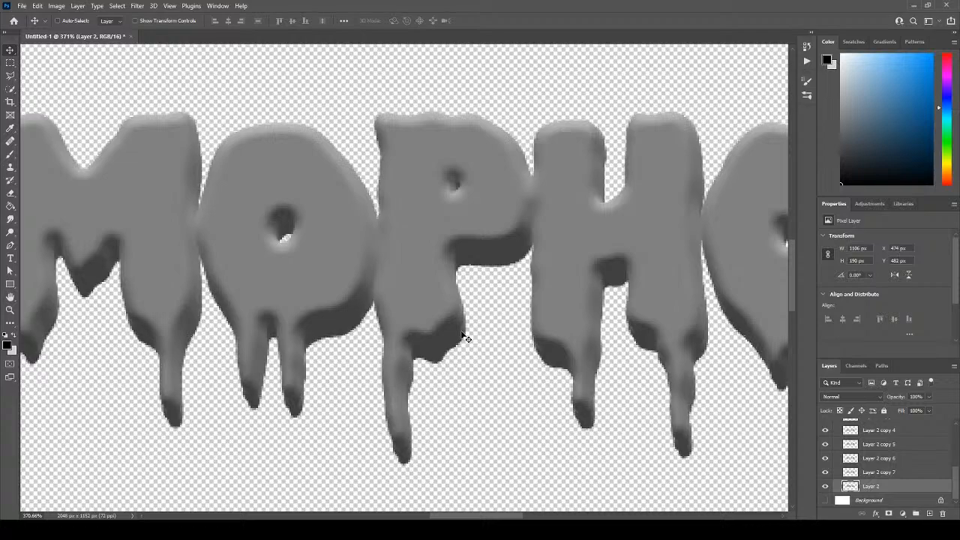
pyautogui.press('Right')
pyautogui.press('Right')
pyautogui.press('Right')
pyautogui.press('Right')
pyautogui.press('Up')
pyautogui.press('Up')
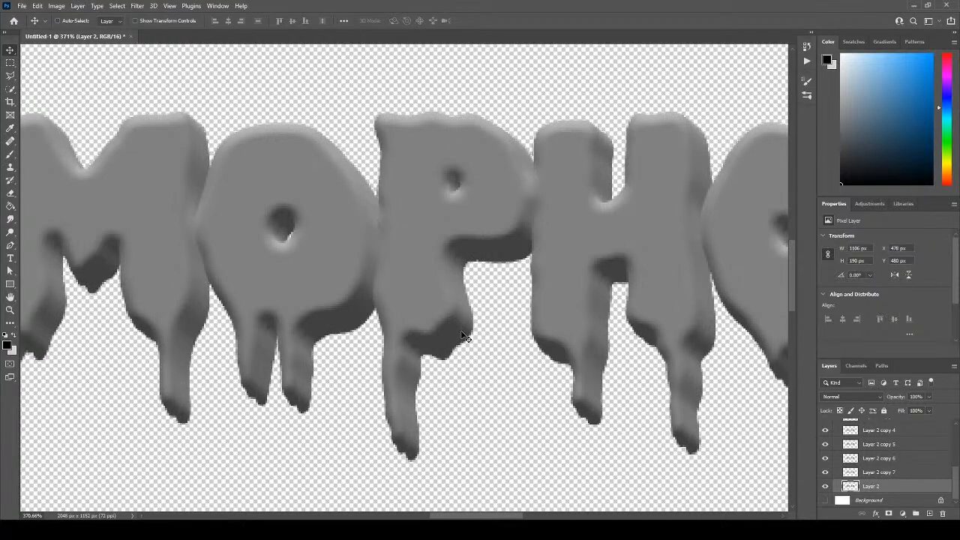
# Fine-tune the merged Layer 2 by raising it 1 px to Y 479 px, with X at 478 px.
pyautogui.press('Left')
pyautogui.press('Left')
pyautogui.press('Up')
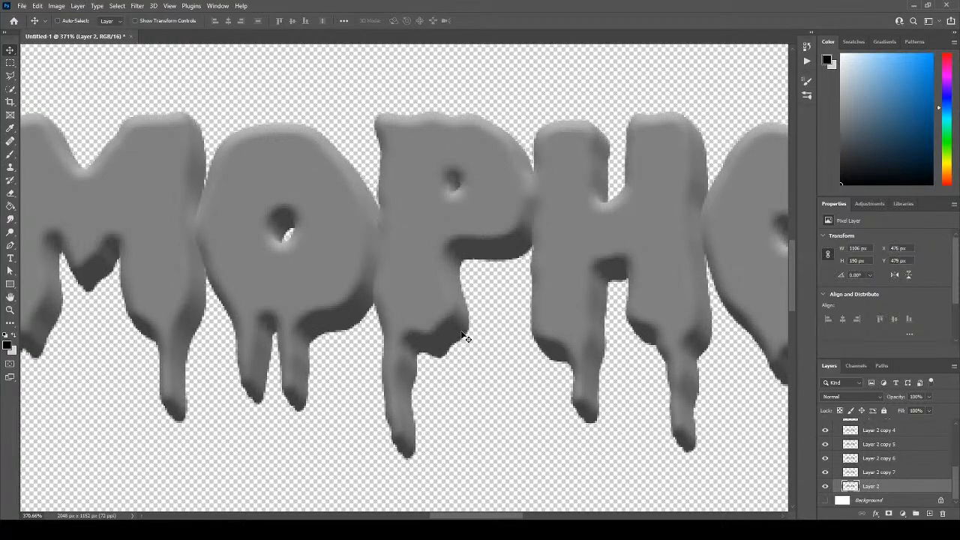
pyautogui.press('Right')
pyautogui.press('Right')
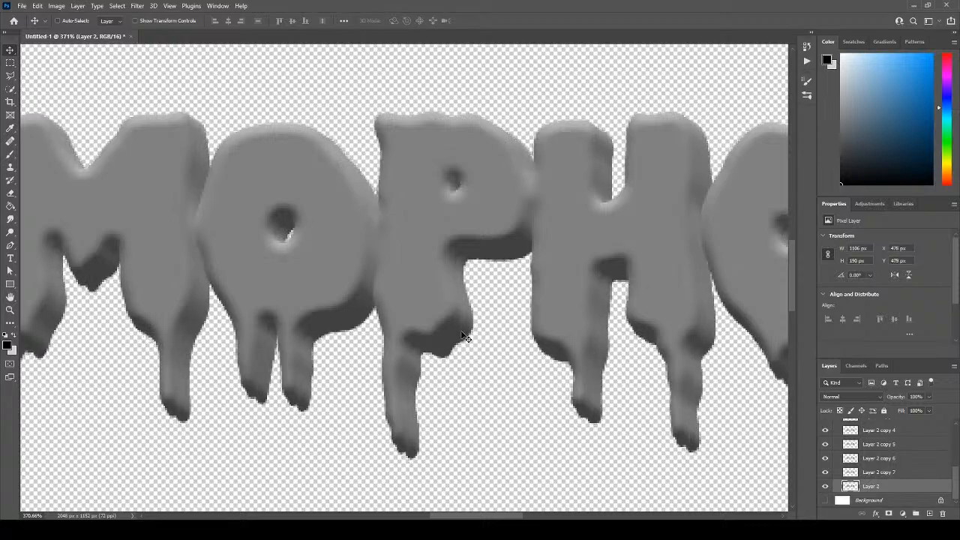
# Raise the merged Layer 2 by 1 px to Y 478 px and try small horizontal offsets behind the letters.
pyautogui.press('Up')
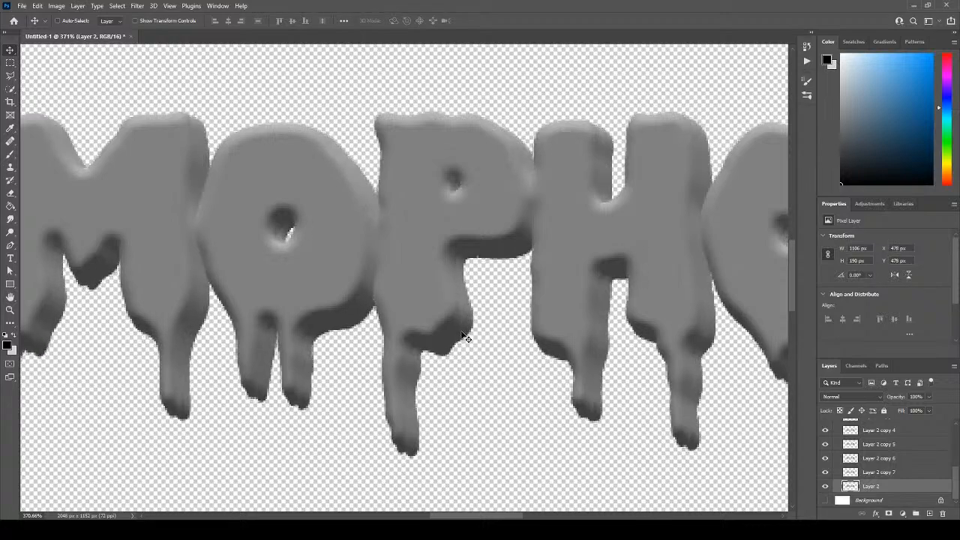
pyautogui.press('Left')
pyautogui.press('Left')
pyautogui.press('Left')
pyautogui.press('Right')
pyautogui.press('Right')
pyautogui.press('Right')
# Fine-tune the stacked layers Layer 2 copy 7, copy 6 and copy 5 with small nudges behind the front letters.
pyautogui.click(868, 472)
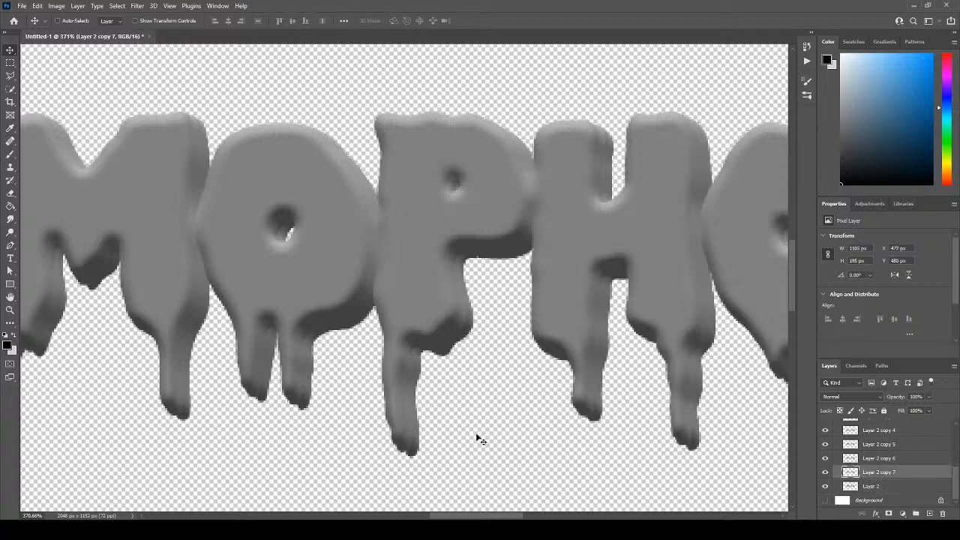
pyautogui.press('Right')
pyautogui.press('Right')
pyautogui.press('Right')
pyautogui.click(875, 459)
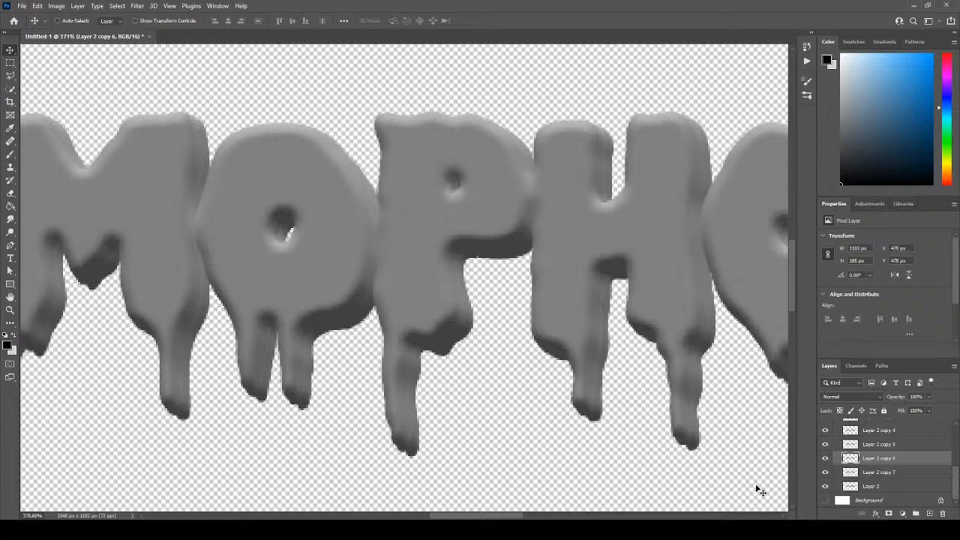
pyautogui.click(858, 444)
pyautogui.press('Up')
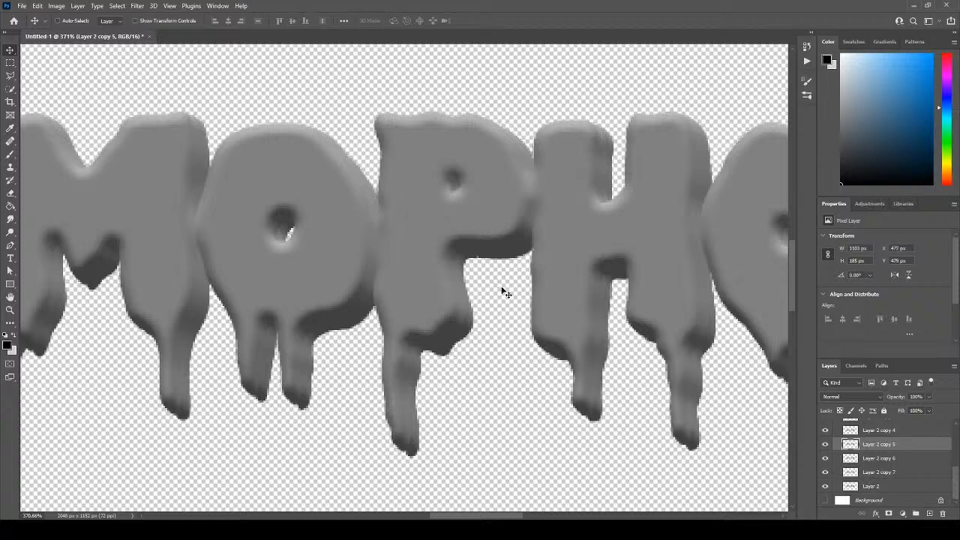
# Delete the merged Layer 2 at the base of the letter stack.
pyautogui.click(867, 461)
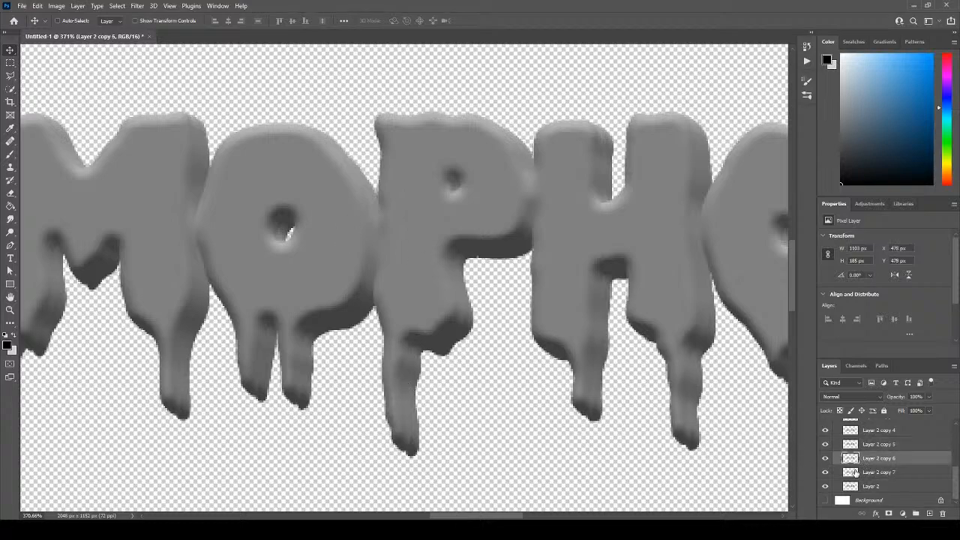
pyautogui.click(872, 487)
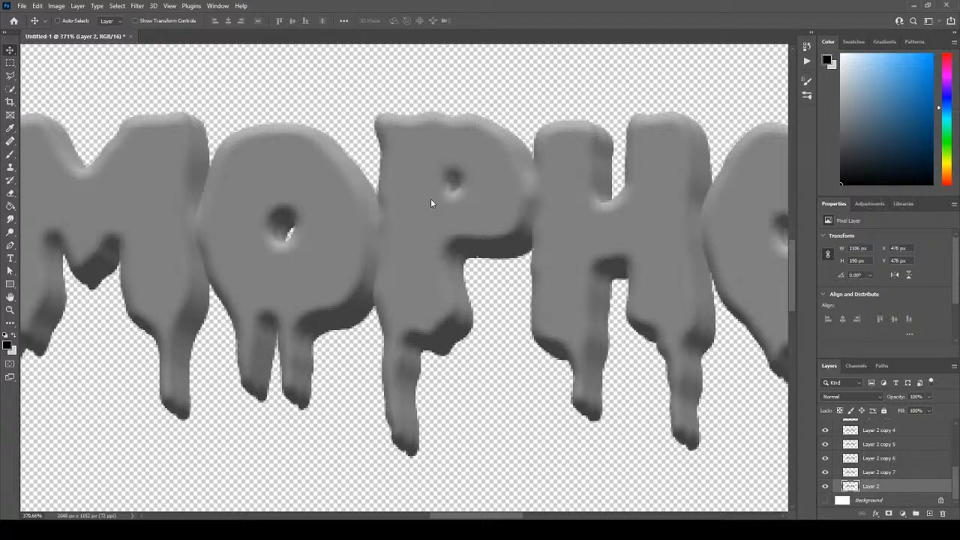
pyautogui.press('Delete')
# Try Layer 2 copy 6 farther right at X 481 px, bring it back, and lower it to Y 479 px.
pyautogui.click(868, 473)
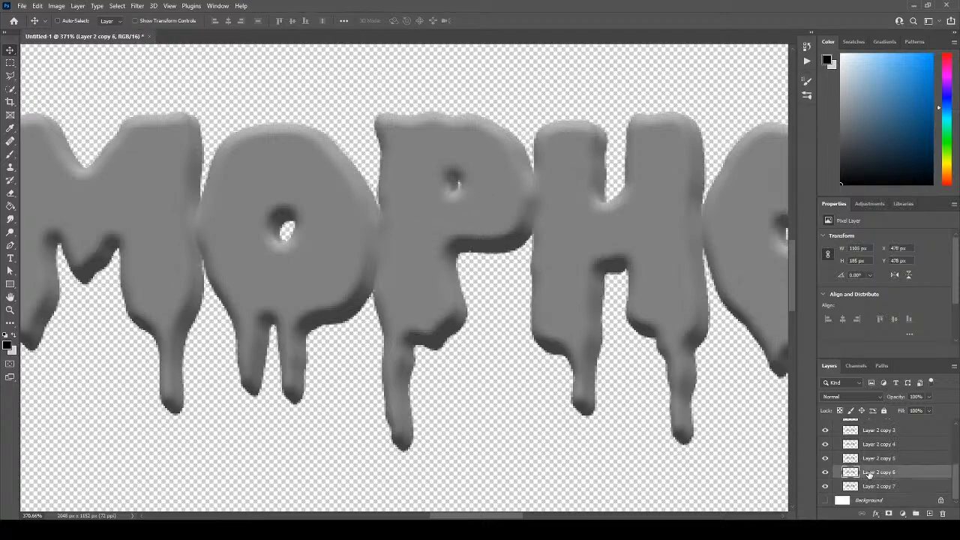
pyautogui.press('Right')
pyautogui.press('Right')
pyautogui.press('Right')
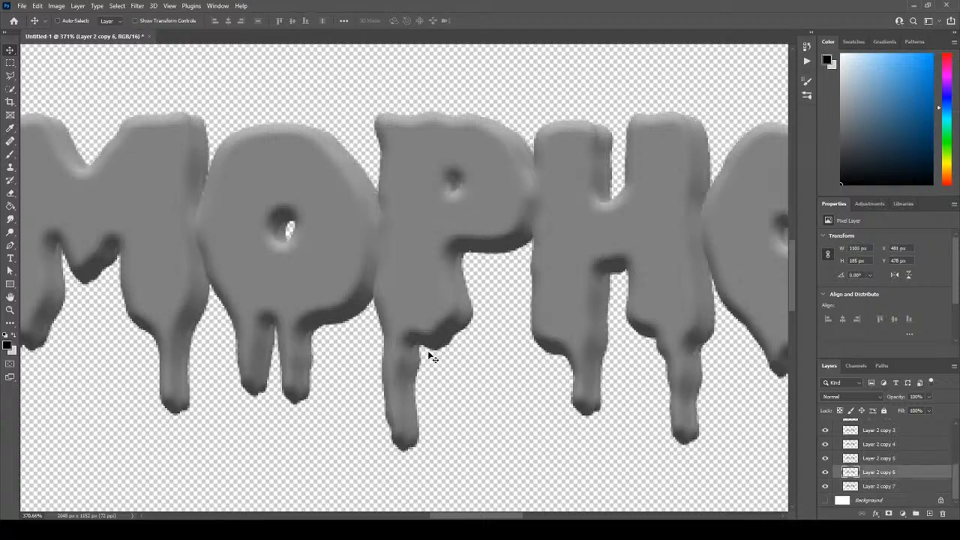
pyautogui.press('Down')
pyautogui.press('Left')
pyautogui.press('Left')
pyautogui.press('Left')
pyautogui.press('Up')
pyautogui.press('Down')
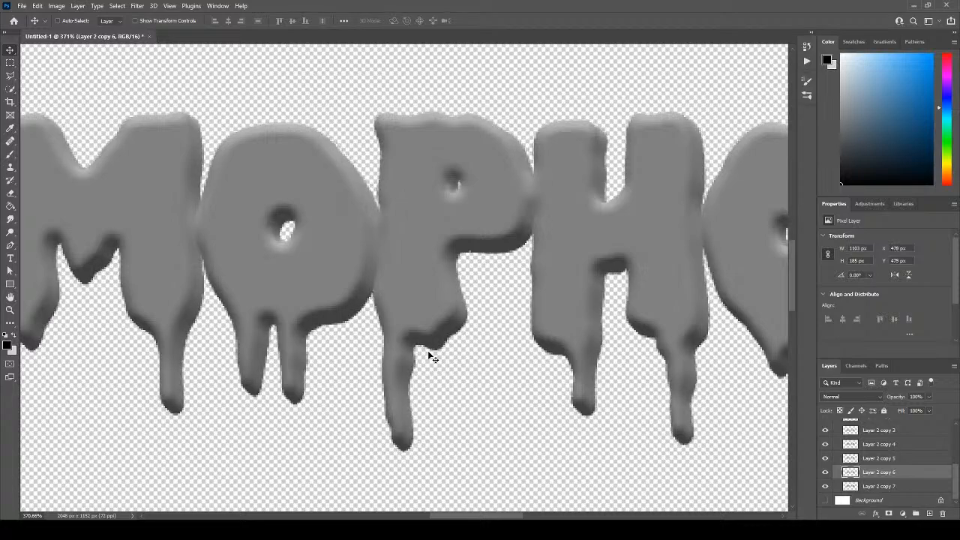
# Test 1 px offsets of Layer 2 copy 6 and settle it at X 478 px, Y 480 px.
pyautogui.press('Right')
pyautogui.press('Right')
pyautogui.press('Left')
pyautogui.press('Left')
pyautogui.press('Up')
pyautogui.press('Right')
pyautogui.press('Down')
pyautogui.press('Down')
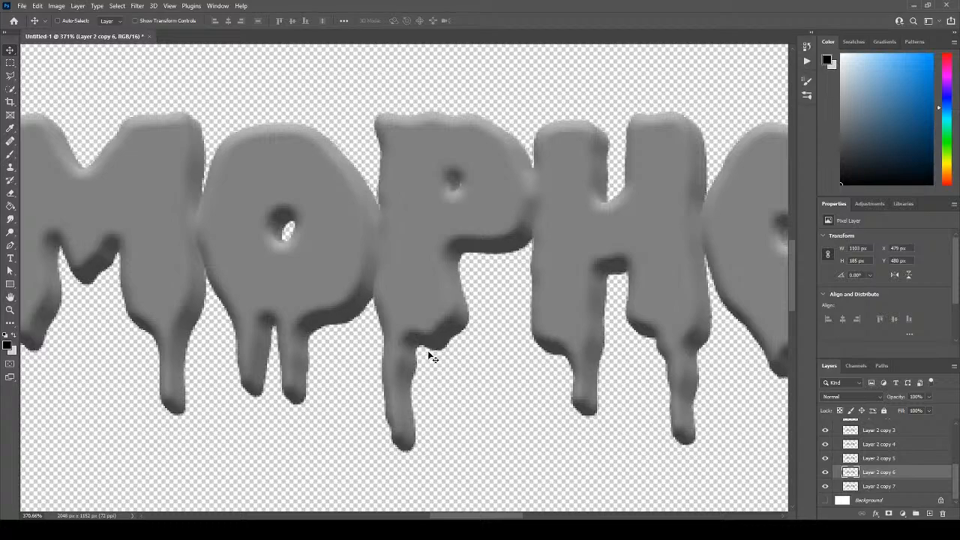
pyautogui.press('Right')
pyautogui.press('Left')
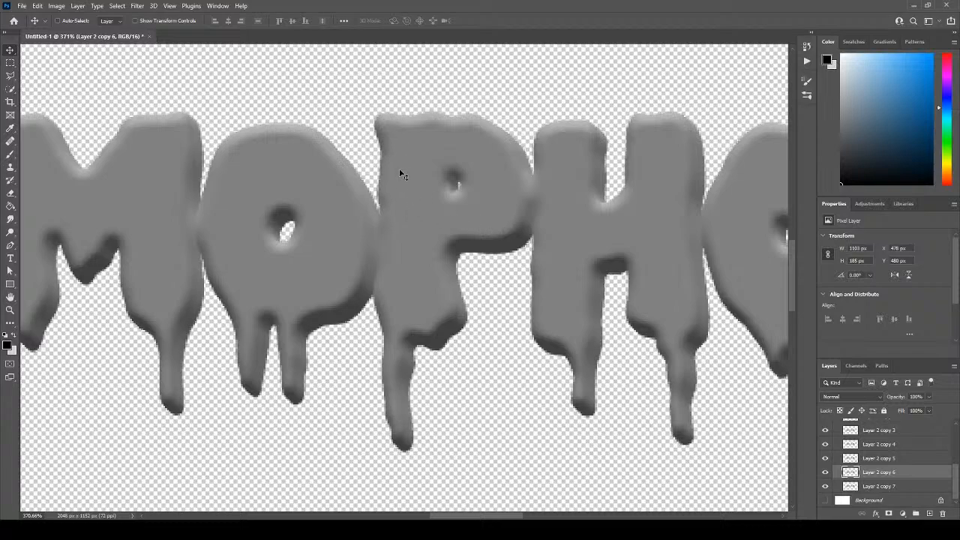
# Position Layer 2 copy 5 at X 477 px, Y 480 px behind the front letters.
pyautogui.hotkey('alt', '[')
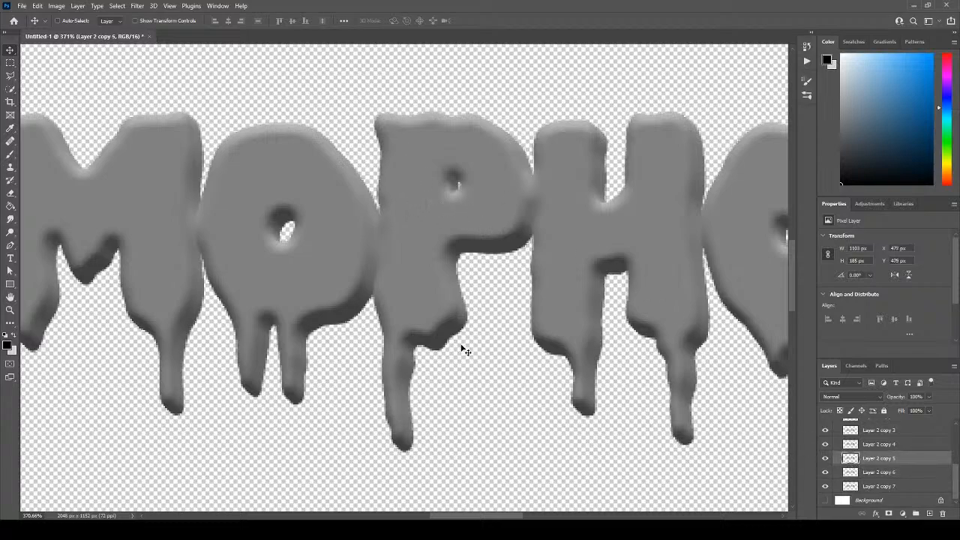
pyautogui.press('Left')
pyautogui.press('Down')
pyautogui.press('Right')
pyautogui.press('Left')
pyautogui.press('Left')
pyautogui.scroll(-2, 464, 349)
pyautogui.scroll(-5, 444, 291)
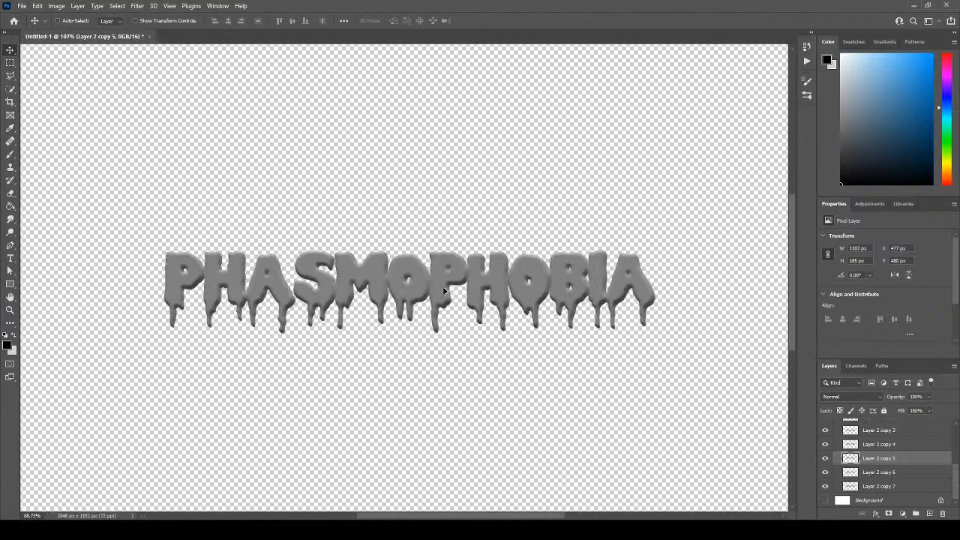
# Marquee-select the whole title, paste a merged copy of it as a new layer, and place it below Layer 2 copy 7.
pyautogui.scroll(-1, 444, 291)
pyautogui.click(11, 62)
pyautogui.moveTo(231, 212)
pyautogui.mouseDown()
pyautogui.moveTo(240, 236)
pyautogui.moveTo(281, 268)
pyautogui.moveTo(630, 328)
pyautogui.mouseUp()
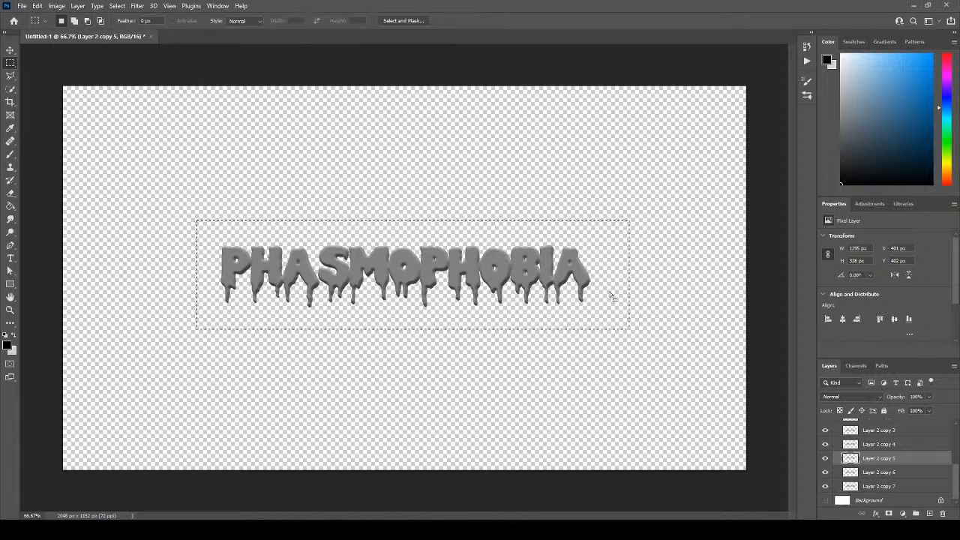
pyautogui.scroll(7, 376, 257)
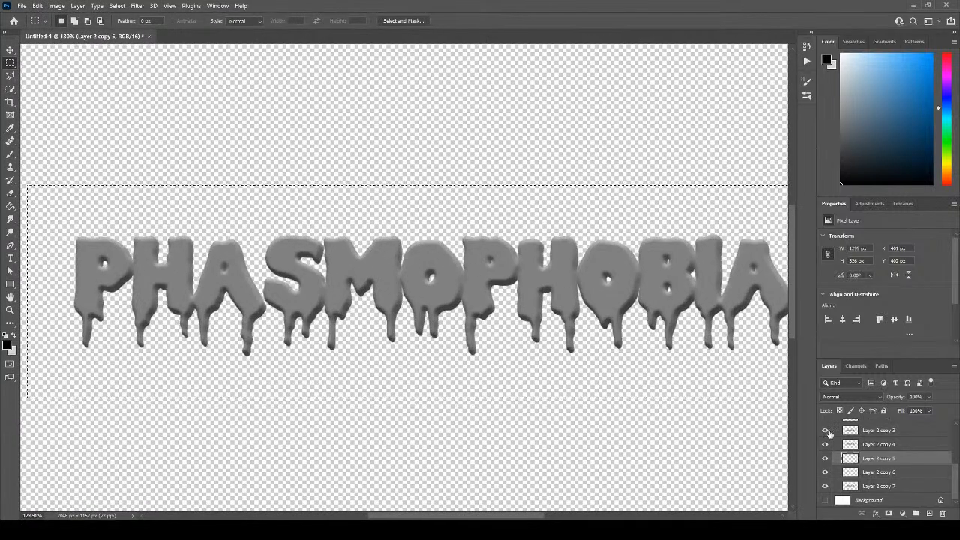
pyautogui.click(878, 500)
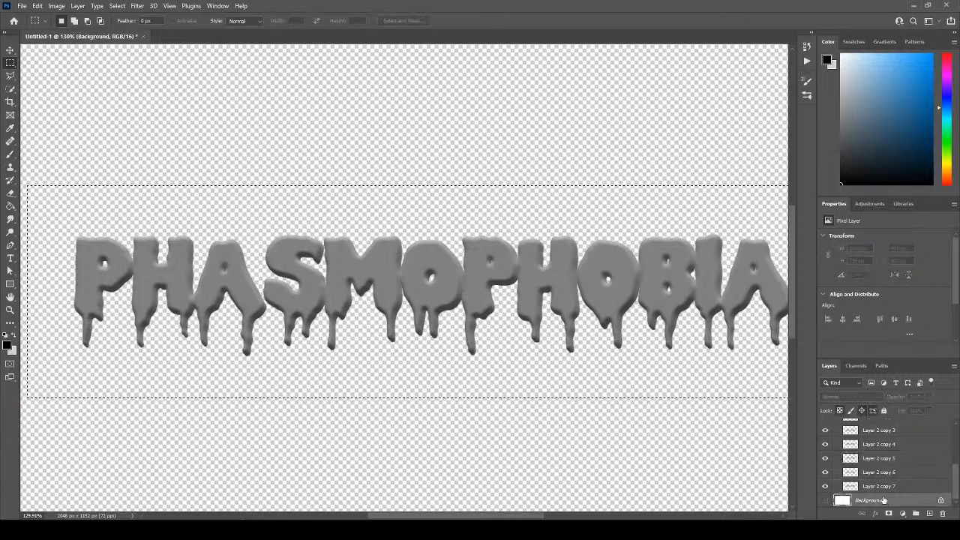
pyautogui.click(880, 487)
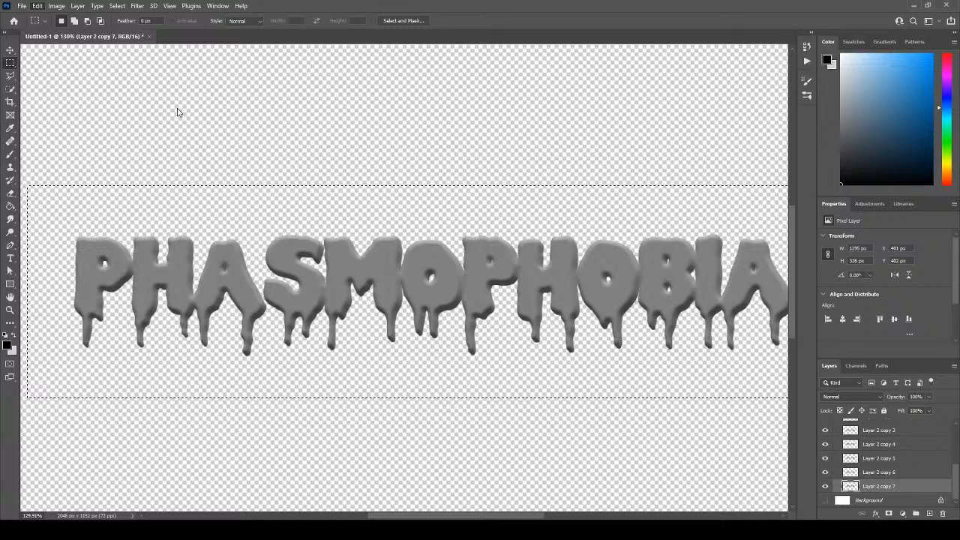
pyautogui.hotkey('ctrl', 'j')
pyautogui.scroll(-1, 923, 472)
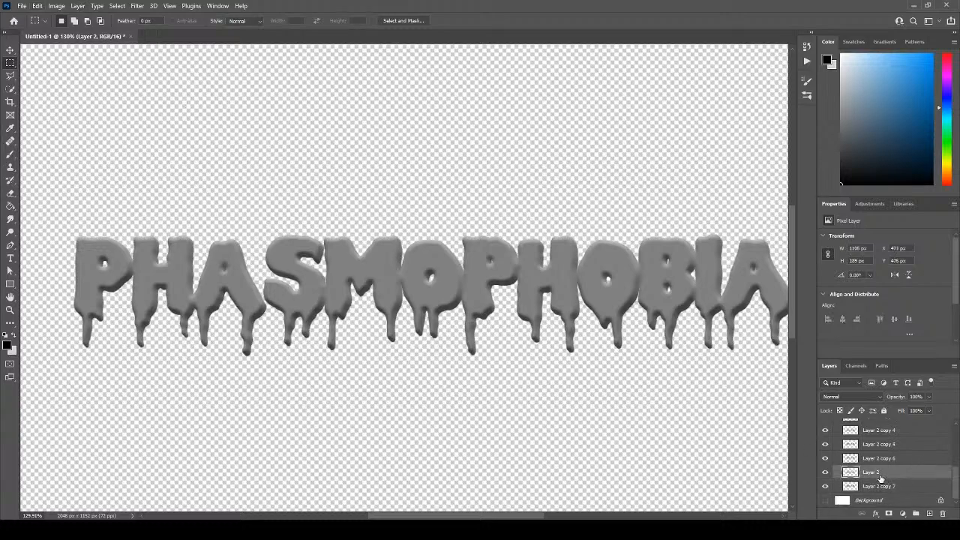
pyautogui.moveTo(881, 477); pyautogui.dragTo(877, 495)
# Offset the new merged Layer 2 right and down behind the letters to X 479 px, Y 481 px.
pyautogui.press('v')
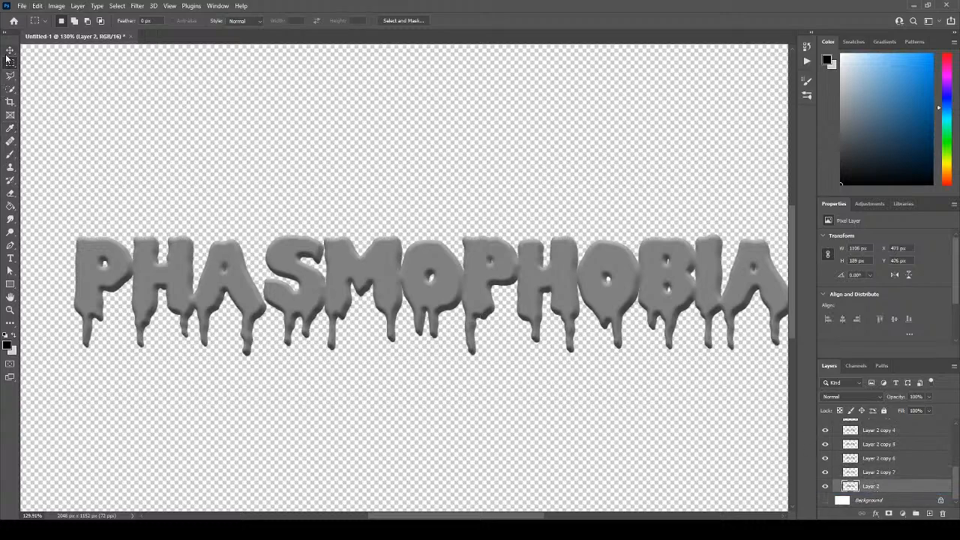
pyautogui.scroll(2, 380, 340)
pyautogui.scroll(3, 450, 255)
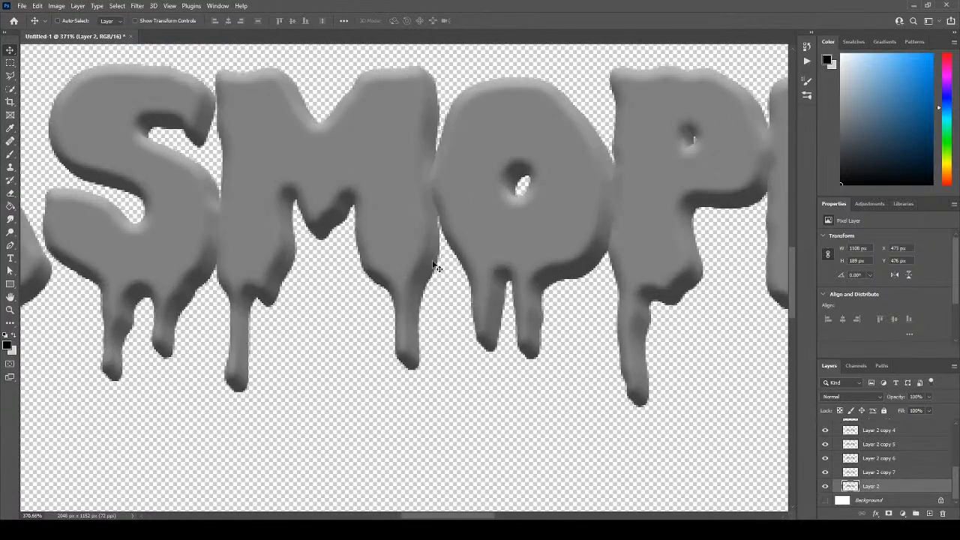
pyautogui.press('Right')
pyautogui.press('Right')
pyautogui.press('Right')
pyautogui.press('Right')
pyautogui.press('Right')
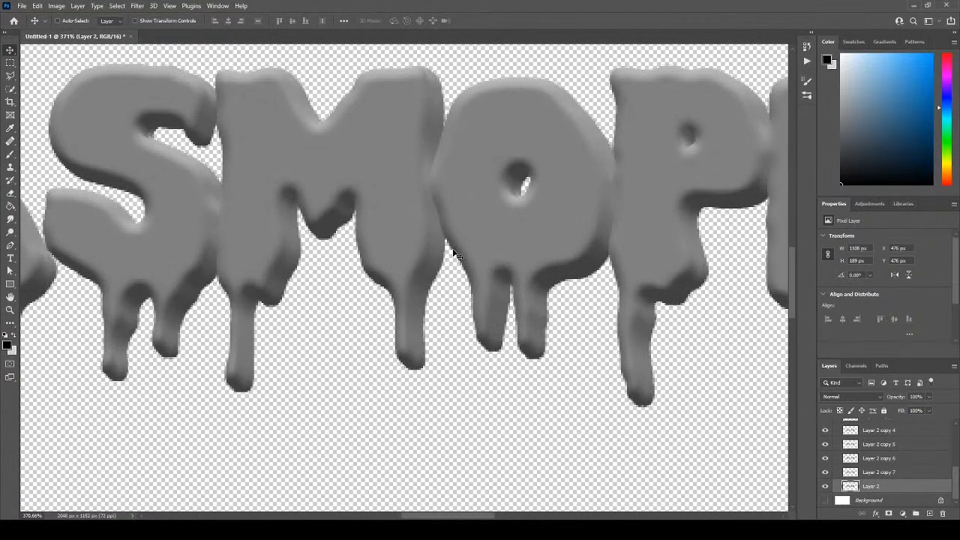
pyautogui.press('Right')
pyautogui.press('Right')
pyautogui.press('Down')
pyautogui.press('Down')
pyautogui.press('Down')
pyautogui.press('Down')
pyautogui.press('Down')
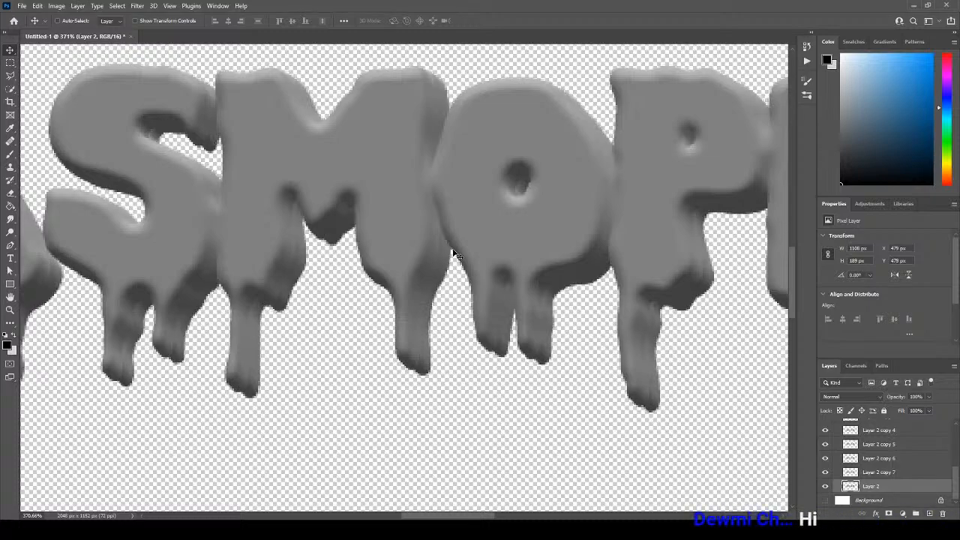
pyautogui.press('Left')
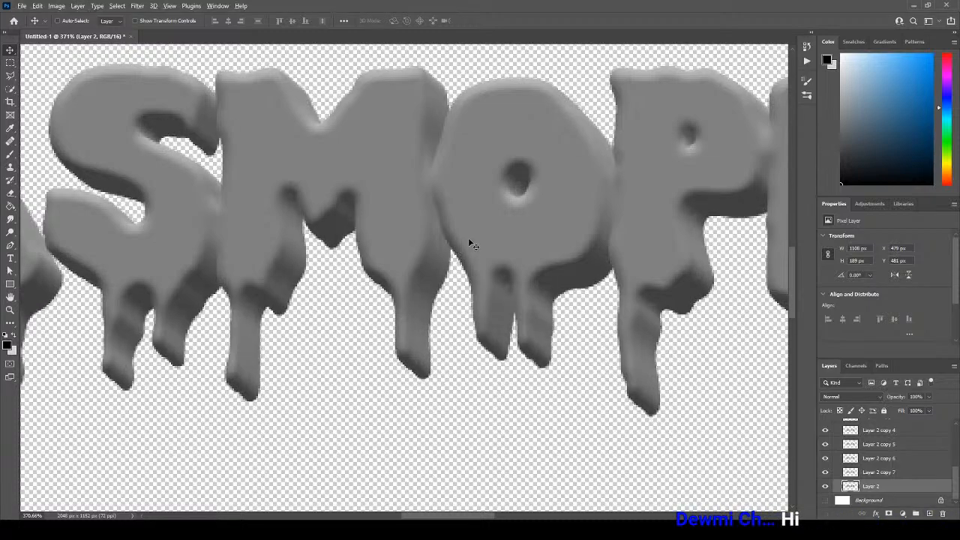
# Duplicate the merged Layer 2 to extend the 3D depth of the title.
pyautogui.scroll(-10, 469, 240)
pyautogui.scroll(1, 568, 227)
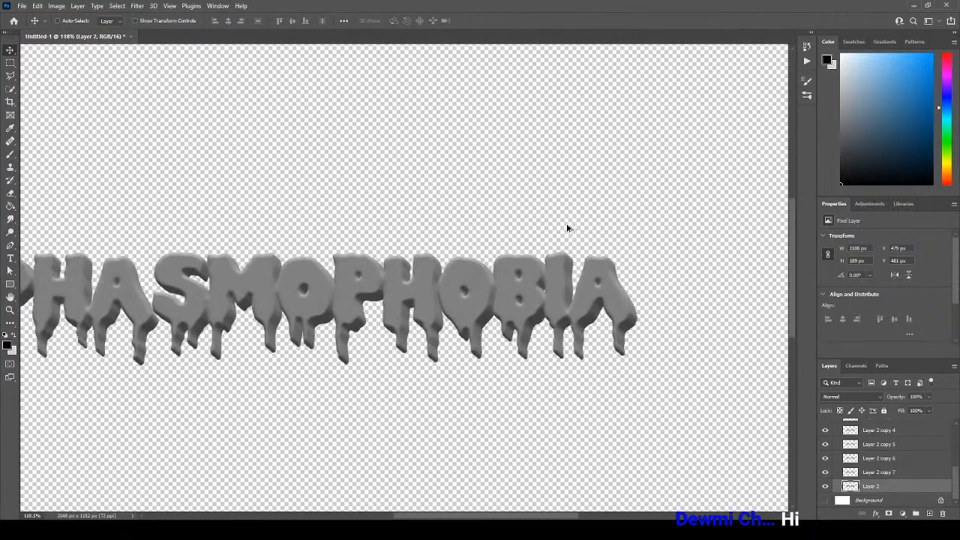
pyautogui.scroll(-2, 183, 328)
pyautogui.scroll(1, 375, 234)
pyautogui.scroll(1, 456, 232)
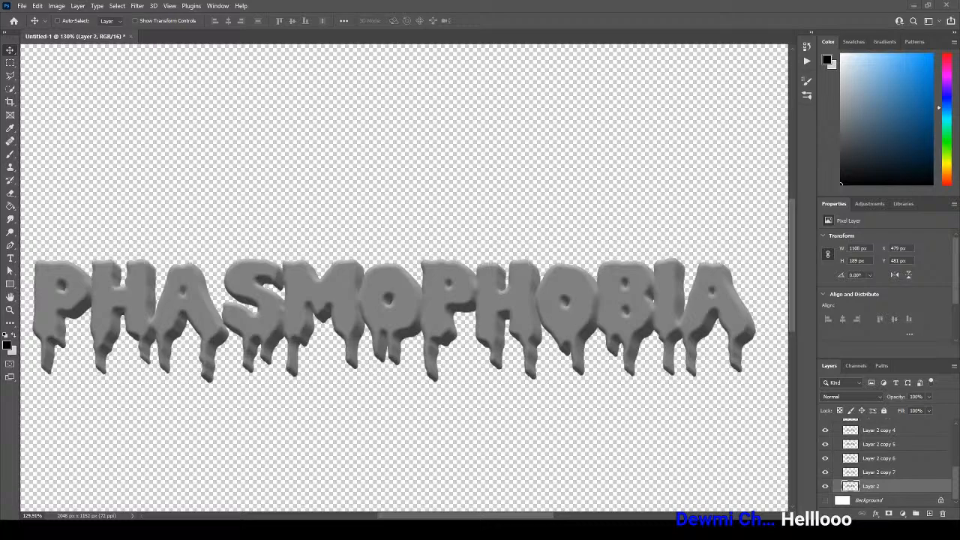
pyautogui.moveTo(543, 516)
pyautogui.mouseDown()
pyautogui.moveTo(582, 513)
pyautogui.moveTo(536, 517)
pyautogui.mouseUp()
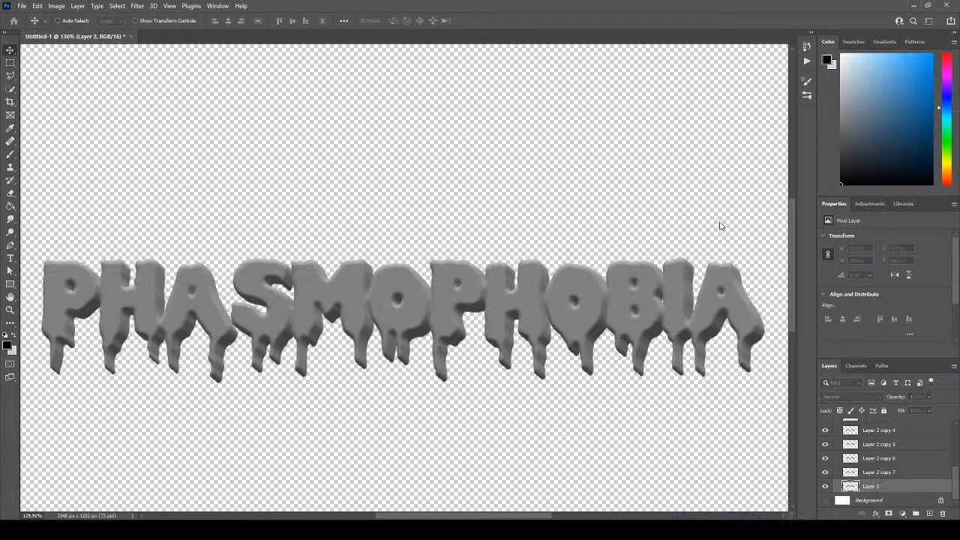
pyautogui.hotkey('ctrl', 'j')
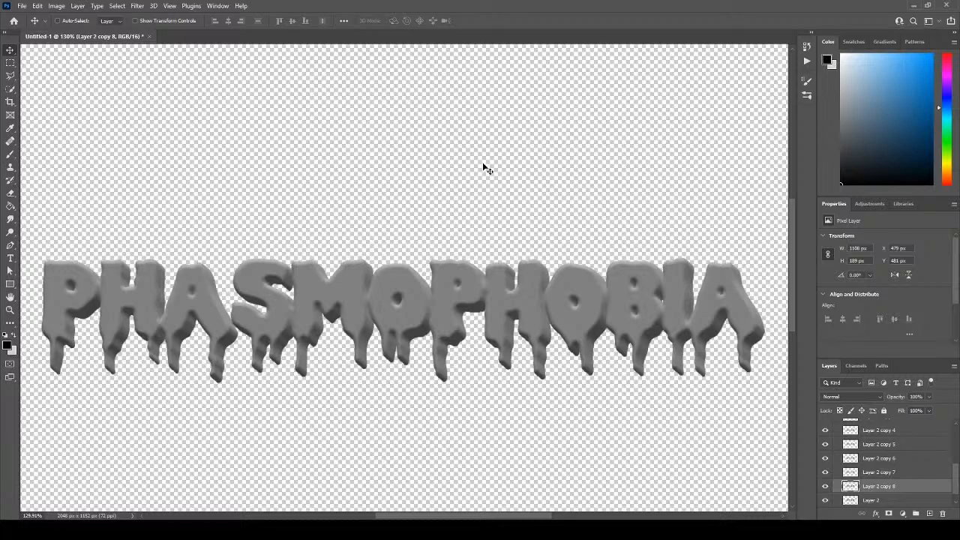
# Offset the lower merged Layer 2 farther right and down to X 484 px, Y 486 px to deepen the extrusion.
pyautogui.click(878, 499)
pyautogui.press('Right')
pyautogui.press('Down')
pyautogui.press('Down')
pyautogui.press('Down')
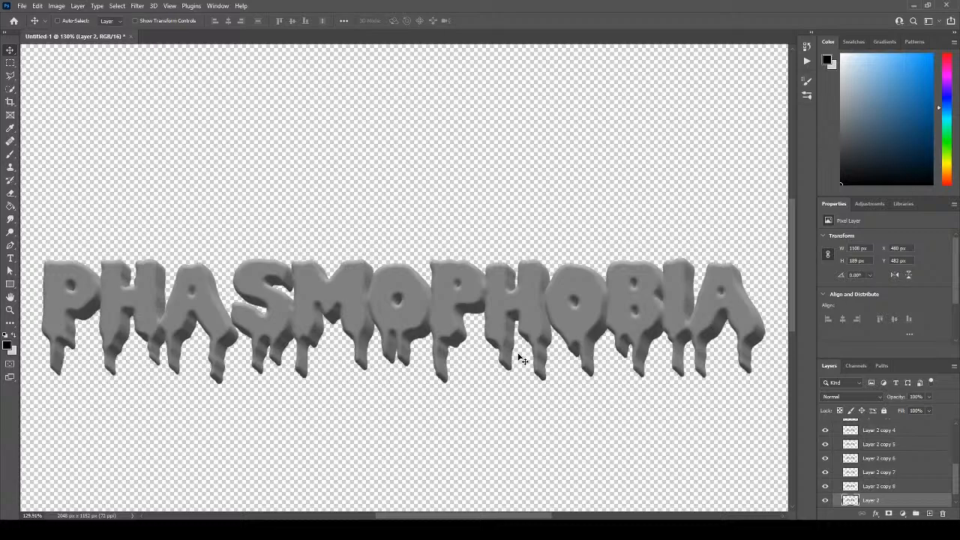
pyautogui.press('Down')
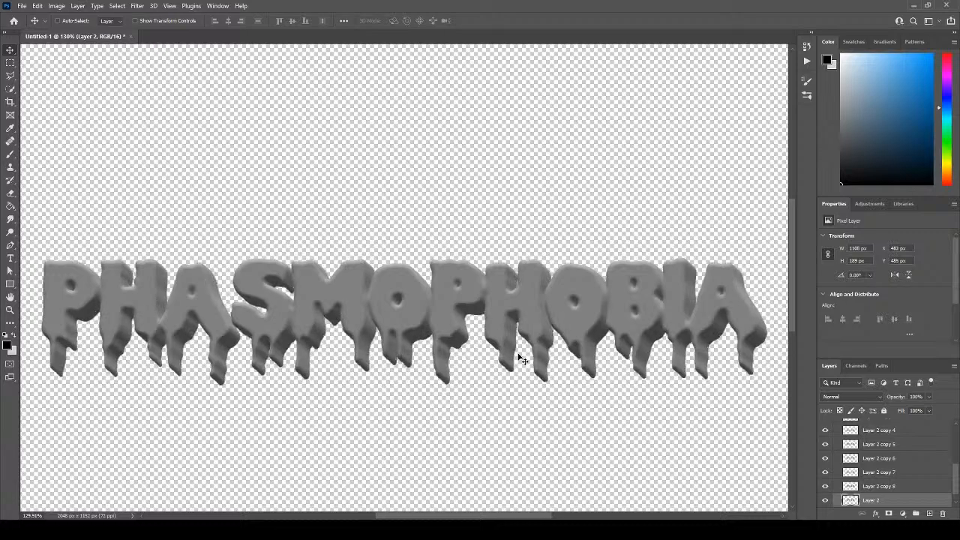
pyautogui.press('Right')
pyautogui.press('Right')
pyautogui.press('Right')
pyautogui.press('Down')
pyautogui.press('Down')
pyautogui.press('Left')
pyautogui.press('Left')
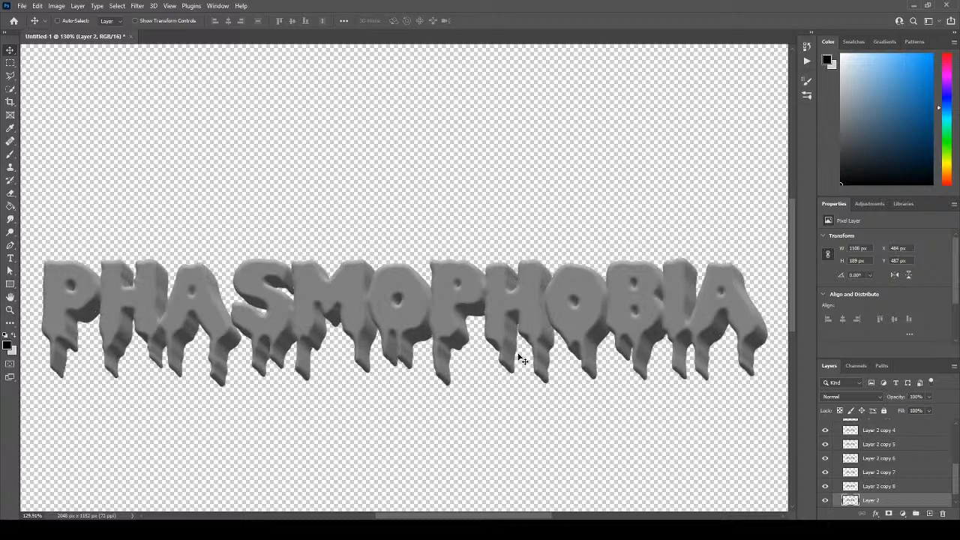
pyautogui.press('Up')
# Show the hidden PhAsmOpHobia text layer above Group 1.
pyautogui.scroll(-2, 463, 240)
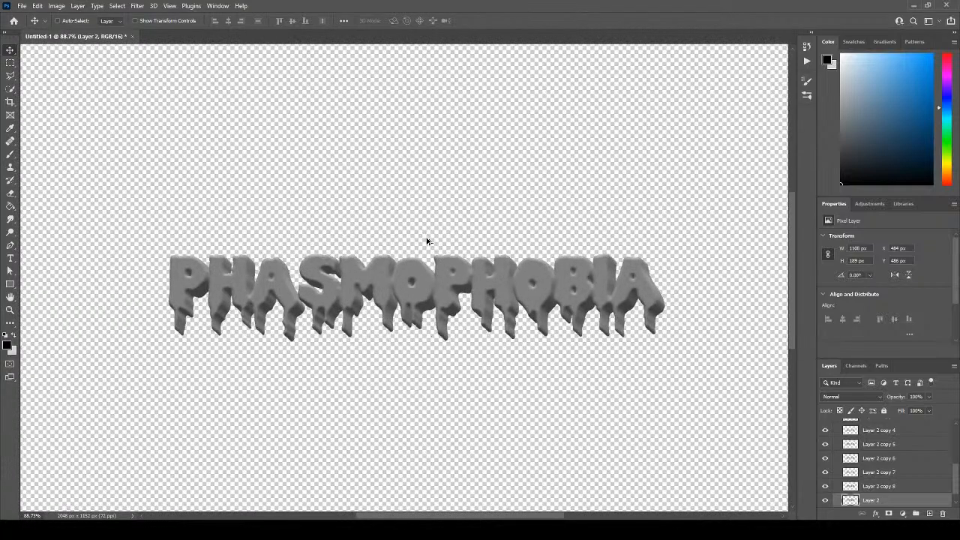
pyautogui.scroll(2, 439, 233)
pyautogui.scroll(-3, 431, 225)
pyautogui.scroll(3, 405, 198)
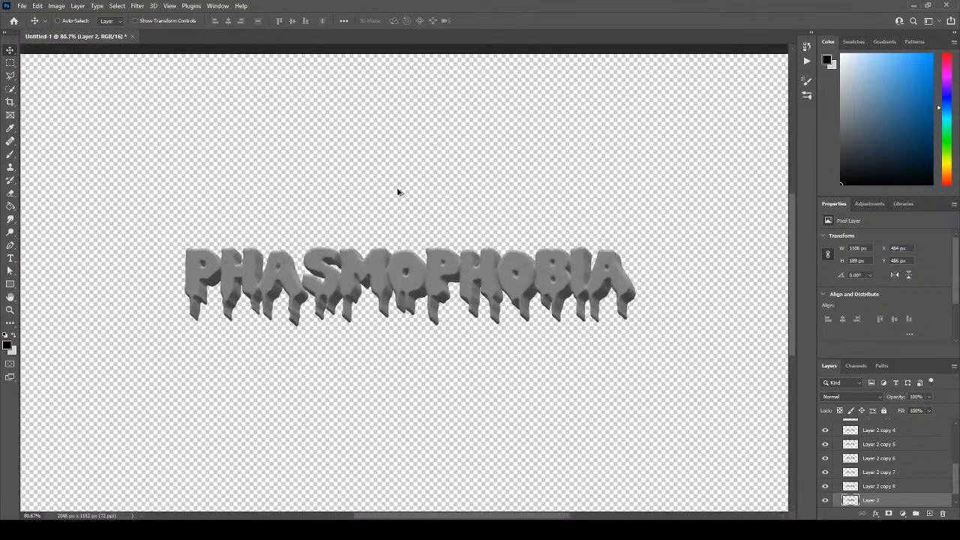
pyautogui.scroll(-3, 385, 371)
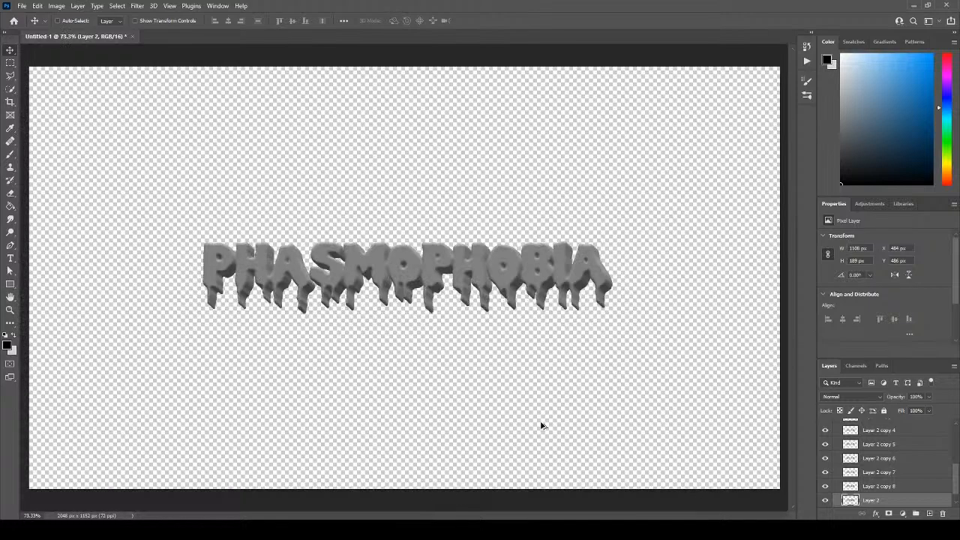
pyautogui.scroll(3, 534, 220)
pyautogui.scroll(5, 885, 455)
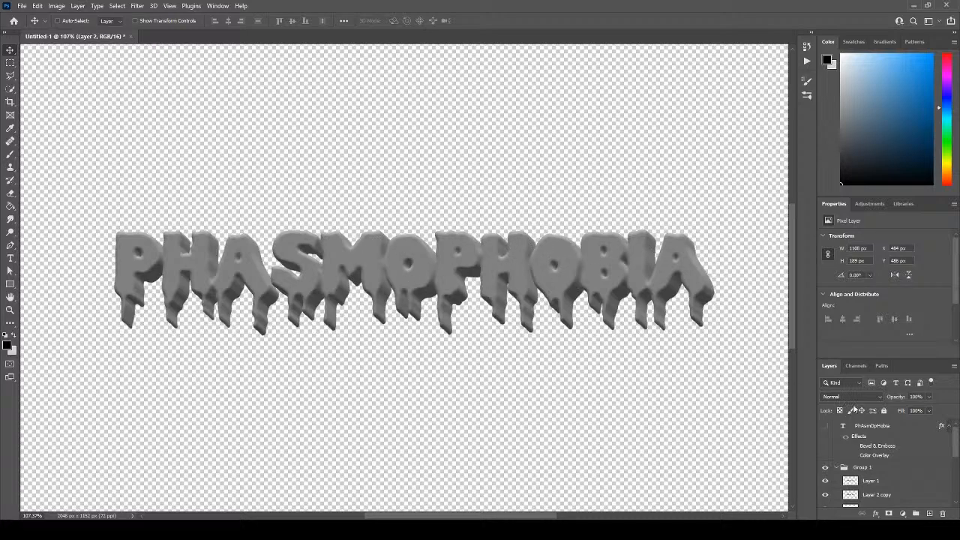
pyautogui.click(825, 425)
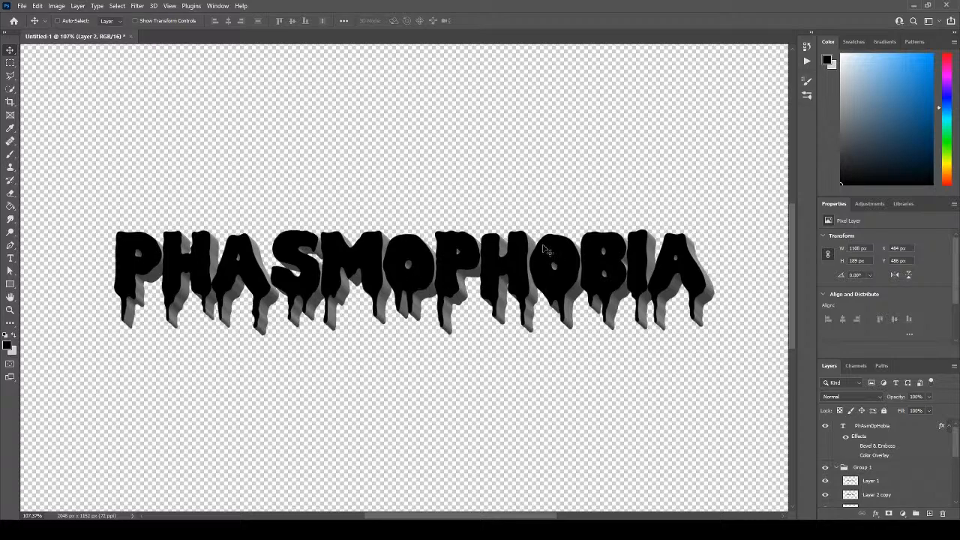
# Hide the PhAsmOpHobia text layer and draw a rectangular marquee around the whole grey extruded title.
pyautogui.click(825, 425)
pyautogui.click(825, 425)
pyautogui.scroll(-4, 881, 445)
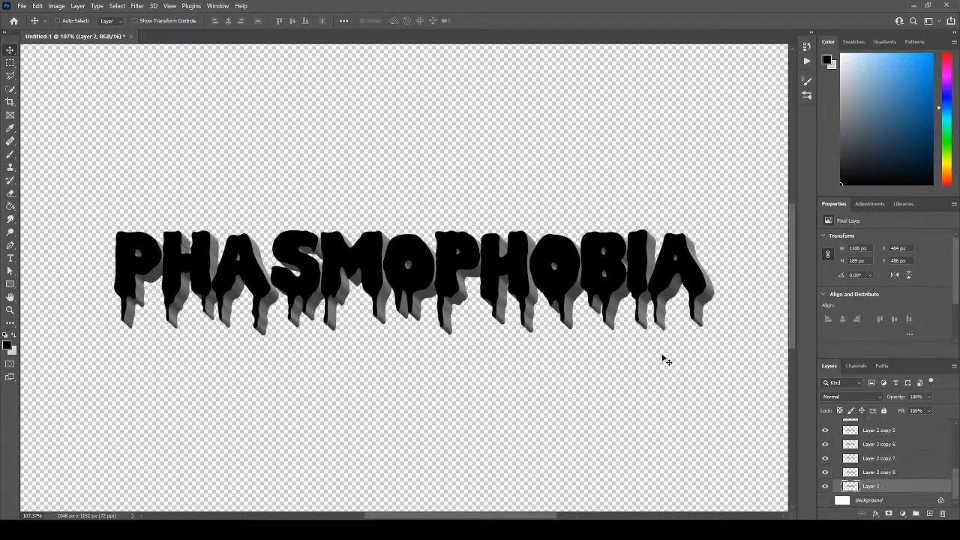
pyautogui.scroll(4, 833, 443)
pyautogui.click(825, 425)
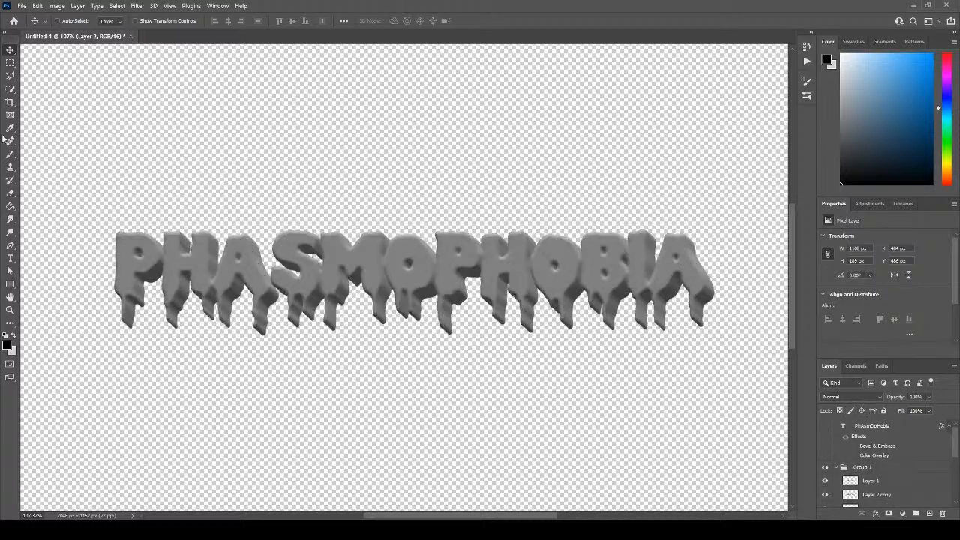
pyautogui.click(11, 63)
pyautogui.moveTo(95, 186); pyautogui.dragTo(725, 367)
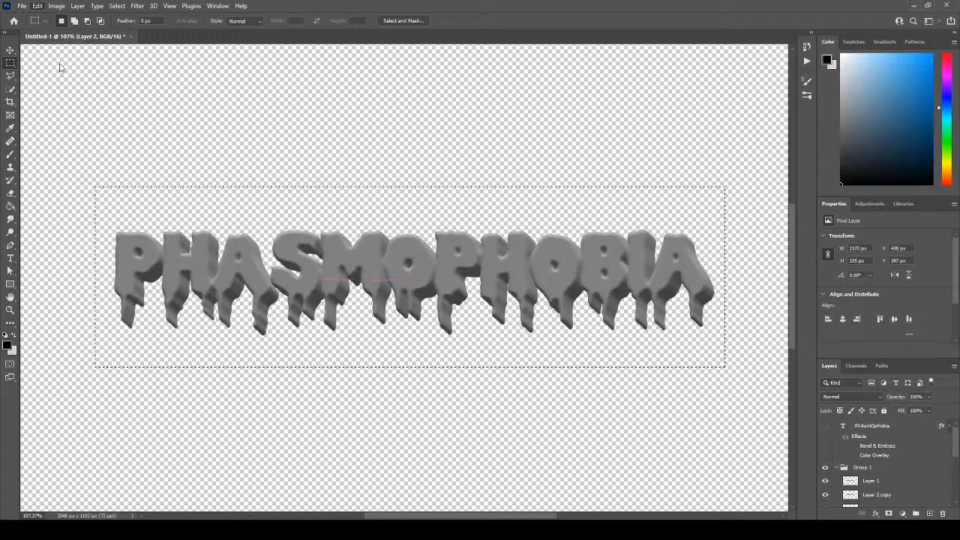
# Paste a merged copy of the selected extrusion as a new layer between the PhAsmOpHobia text and Group 1, and show the text.
pyautogui.click(867, 469)
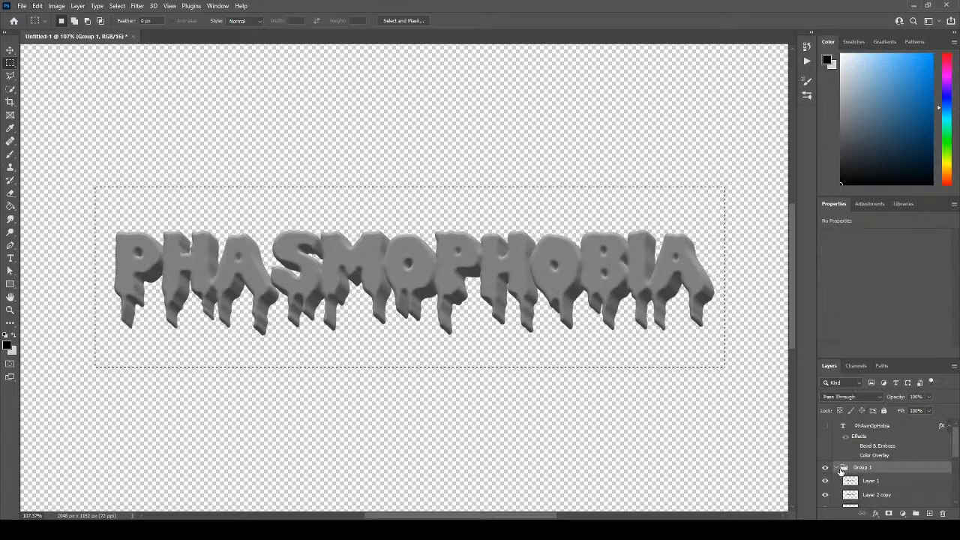
pyautogui.click(838, 467)
pyautogui.click(870, 426)
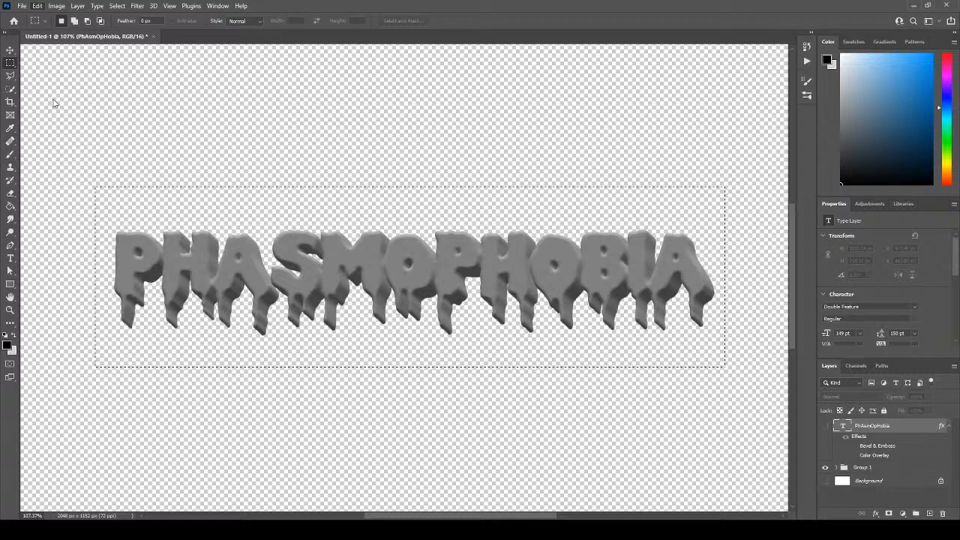
pyautogui.click(183, 114)
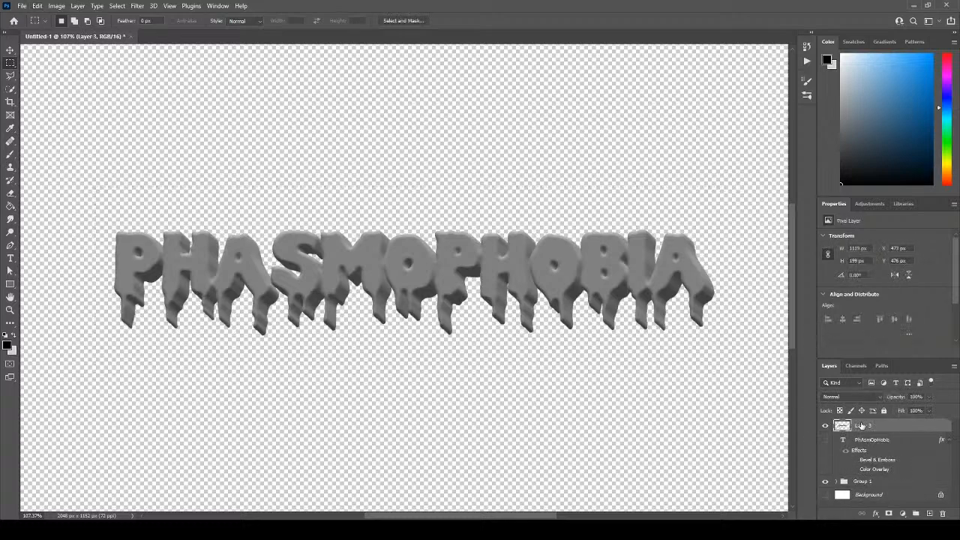
pyautogui.moveTo(861, 426); pyautogui.dragTo(829, 449)
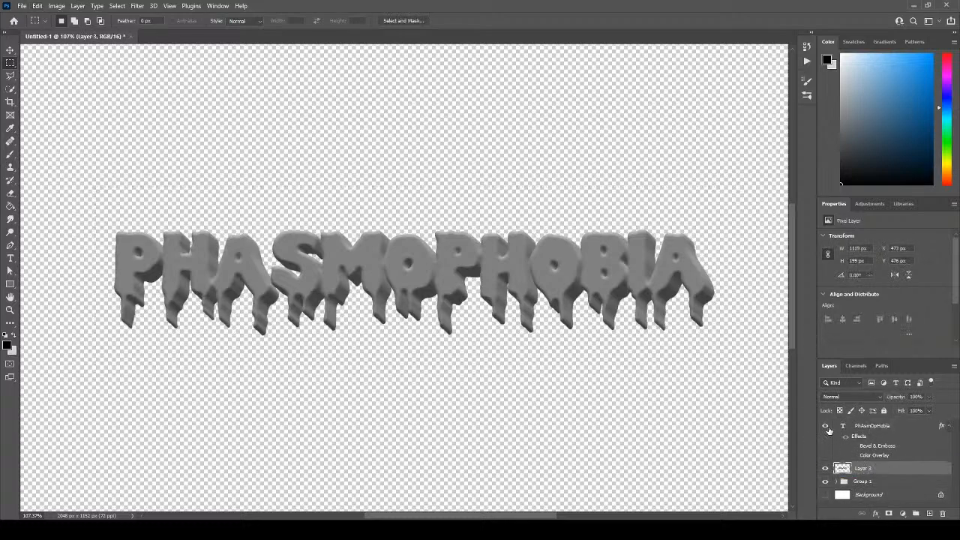
pyautogui.click(825, 425)
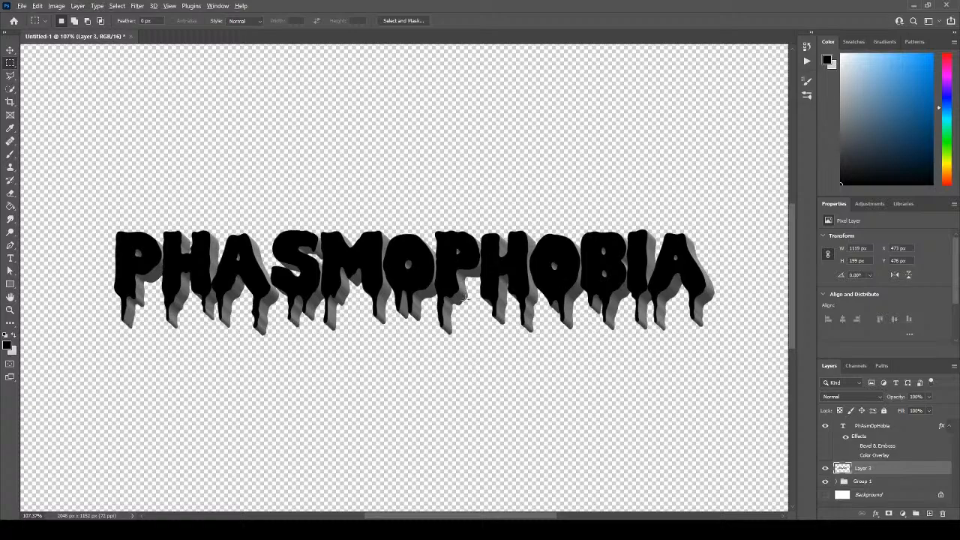
# Hide Group 1 and show the white Background layer to check the title against it.
pyautogui.scroll(-12, 466, 299)
pyautogui.scroll(6, 497, 268)
pyautogui.scroll(5, 497, 267)
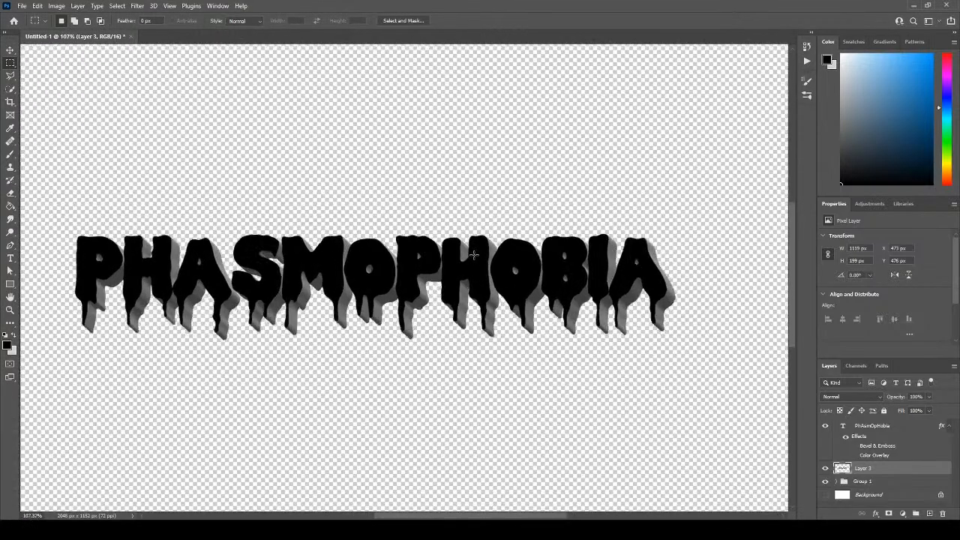
pyautogui.scroll(-5, 480, 263)
pyautogui.scroll(5, 457, 254)
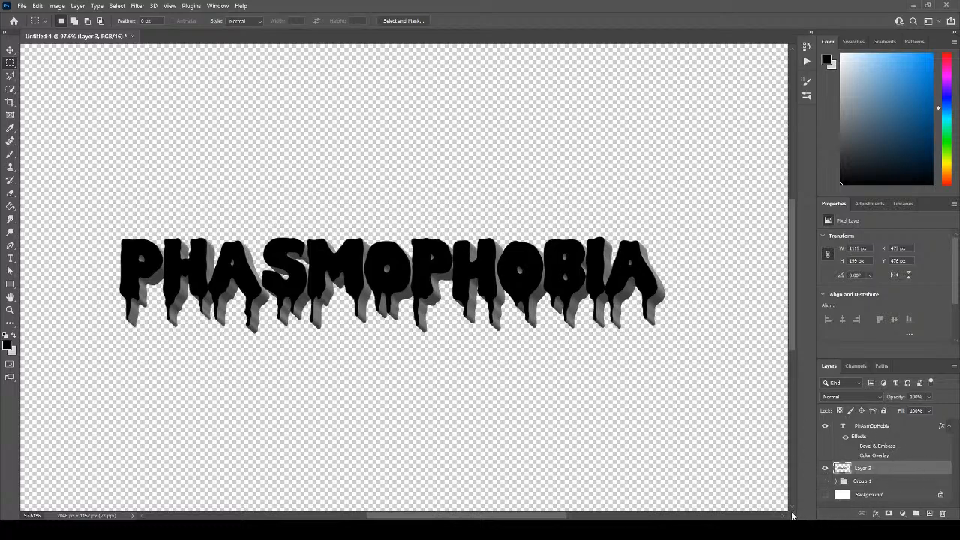
pyautogui.click(824, 495)
pyautogui.scroll(-2, 474, 279)
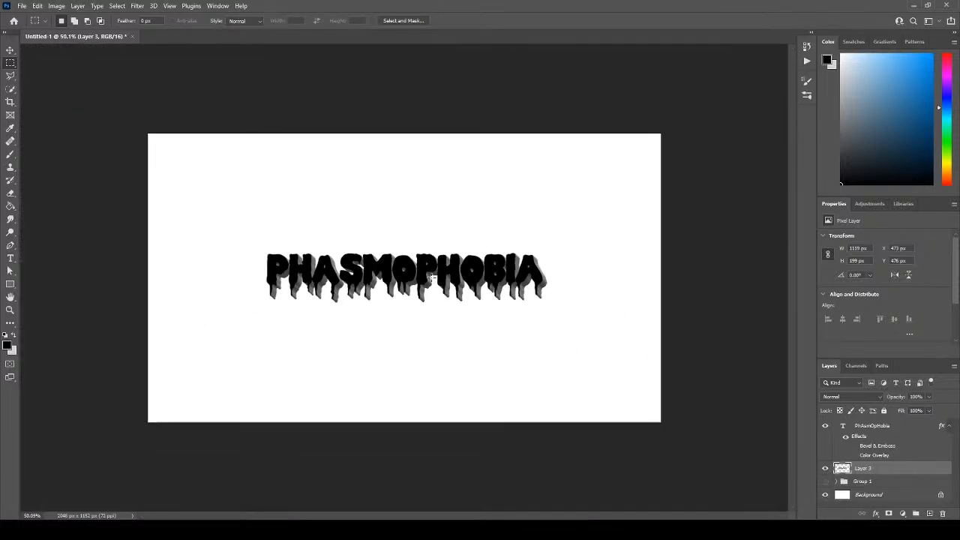
pyautogui.scroll(3, 475, 266)
pyautogui.scroll(-2, 409, 268)
pyautogui.scroll(4, 348, 274)
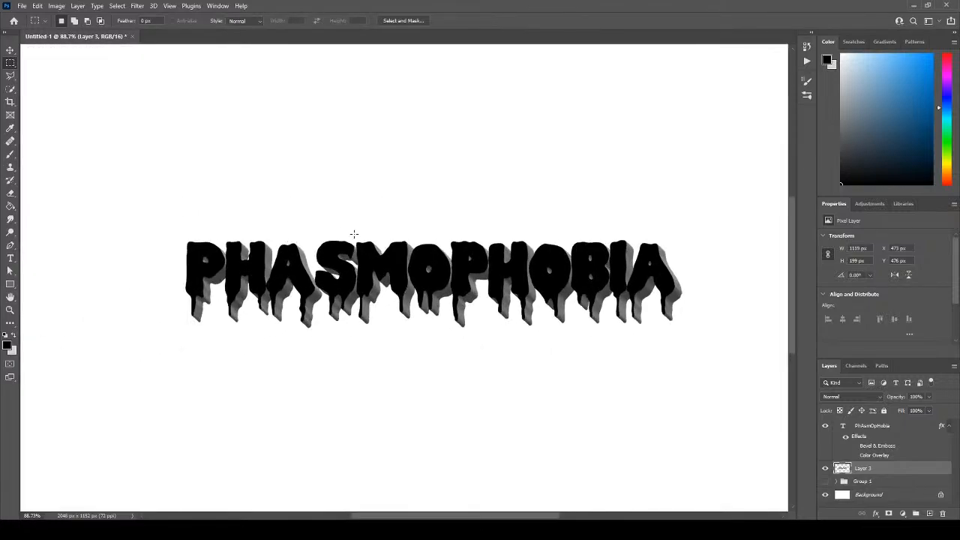
pyautogui.scroll(-1, 553, 276)
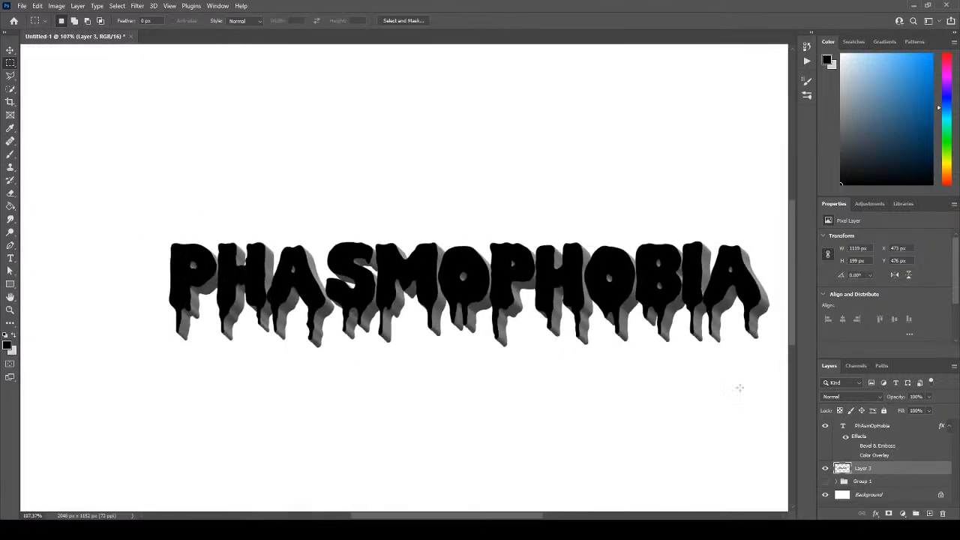
pyautogui.scroll(1, 885, 481)
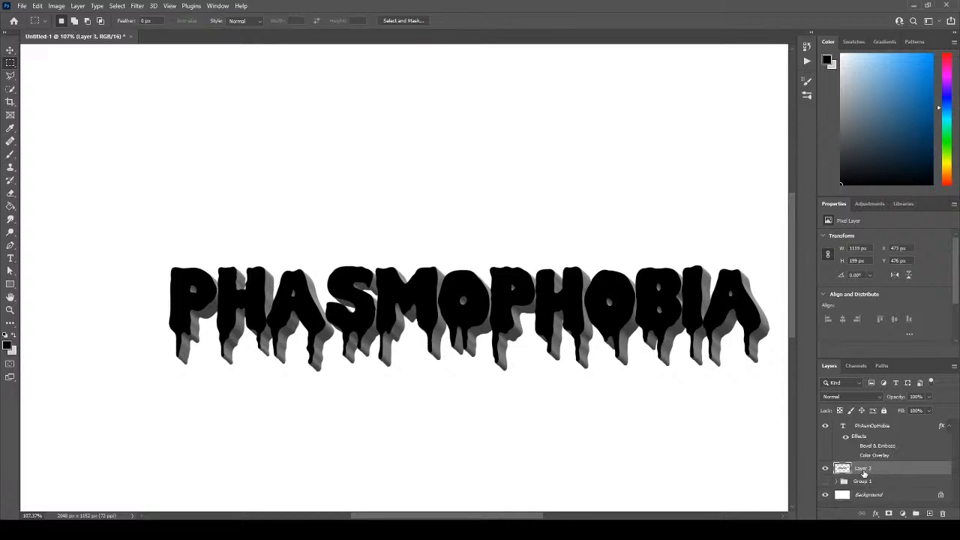
# Add a Levels adjustment above Layer 3 and set its input levels to 72, 1.00 and 74.
pyautogui.click(870, 205)
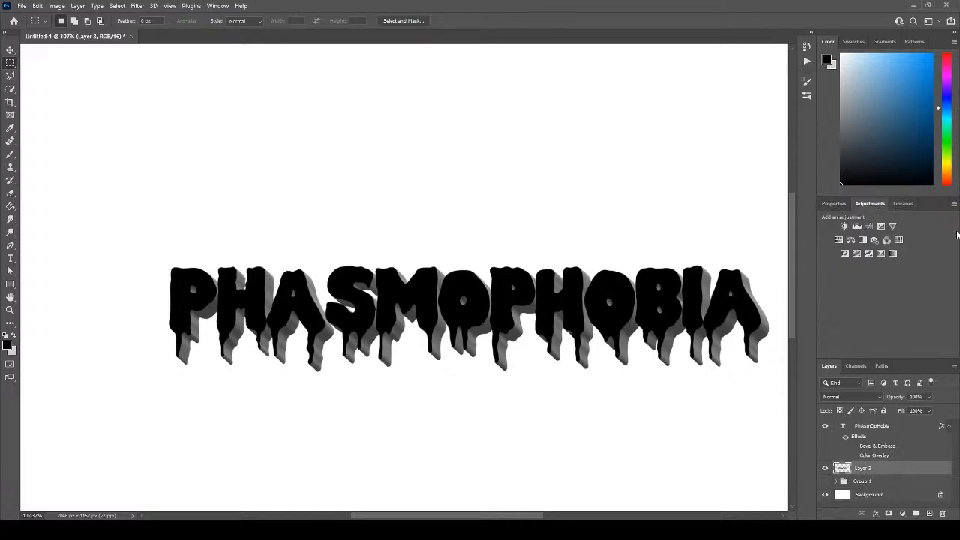
pyautogui.click(858, 228)
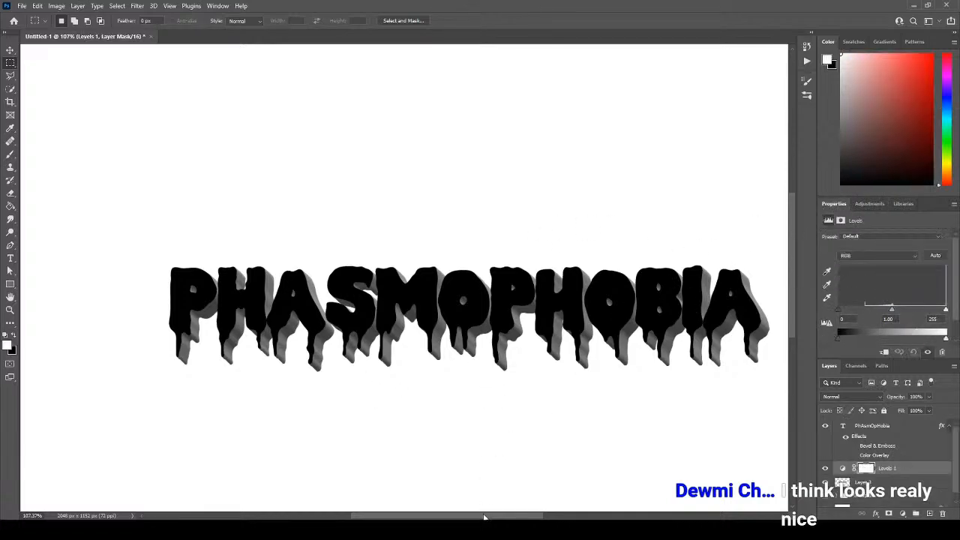
pyautogui.hscroll(2, 646, 299)
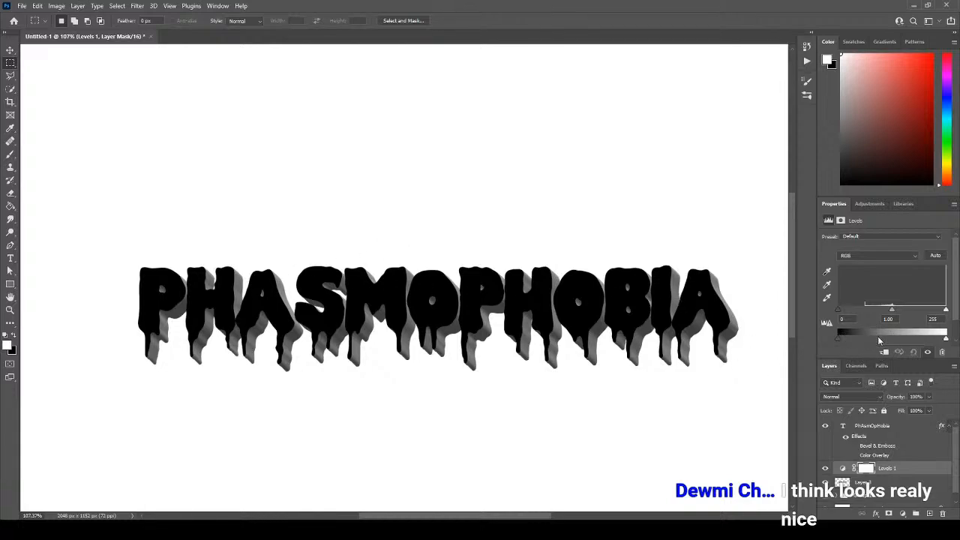
pyautogui.moveTo(840, 310)
pyautogui.mouseDown()
pyautogui.moveTo(897, 310)
pyautogui.moveTo(873, 310)
pyautogui.mouseUp()
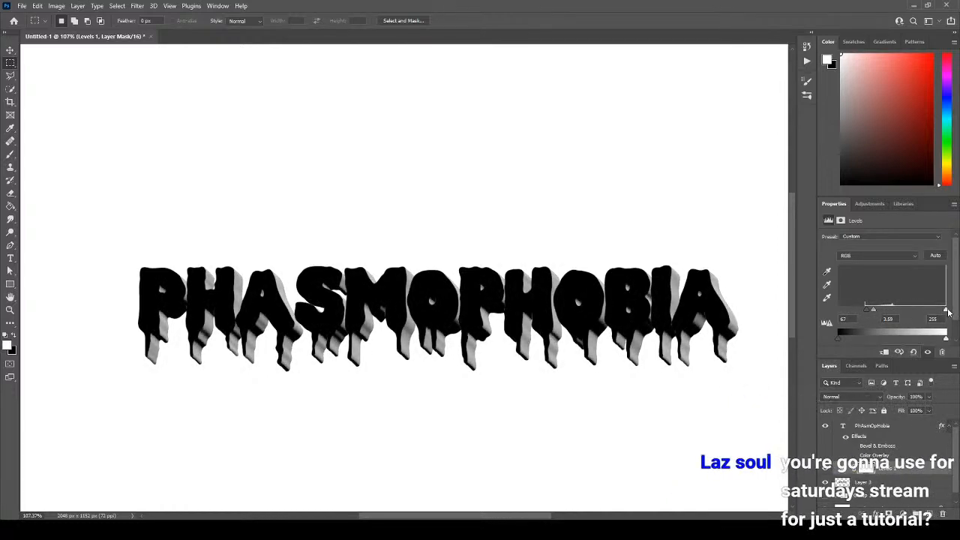
pyautogui.moveTo(944, 311); pyautogui.dragTo(928, 311)
pyautogui.moveTo(903, 311); pyautogui.dragTo(868, 312)
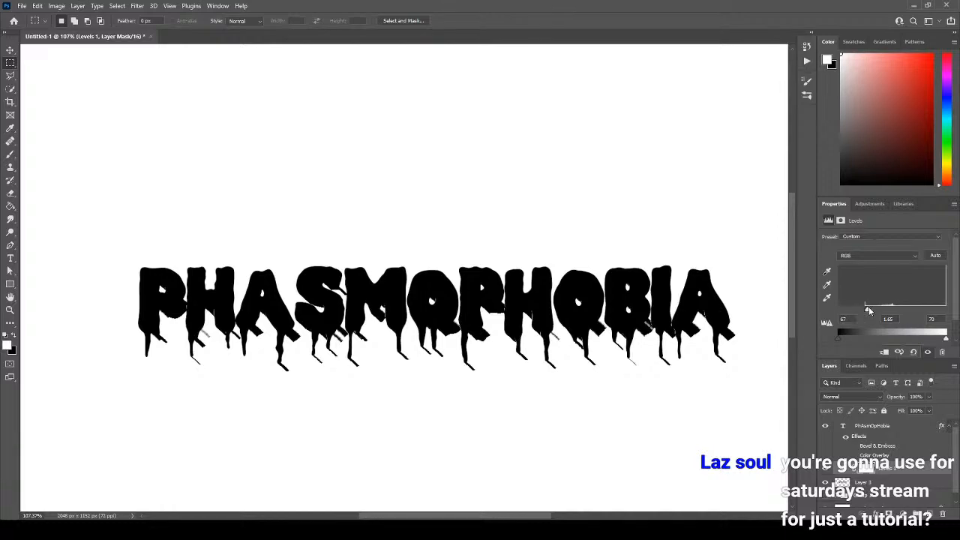
pyautogui.moveTo(869, 312); pyautogui.dragTo(872, 312)
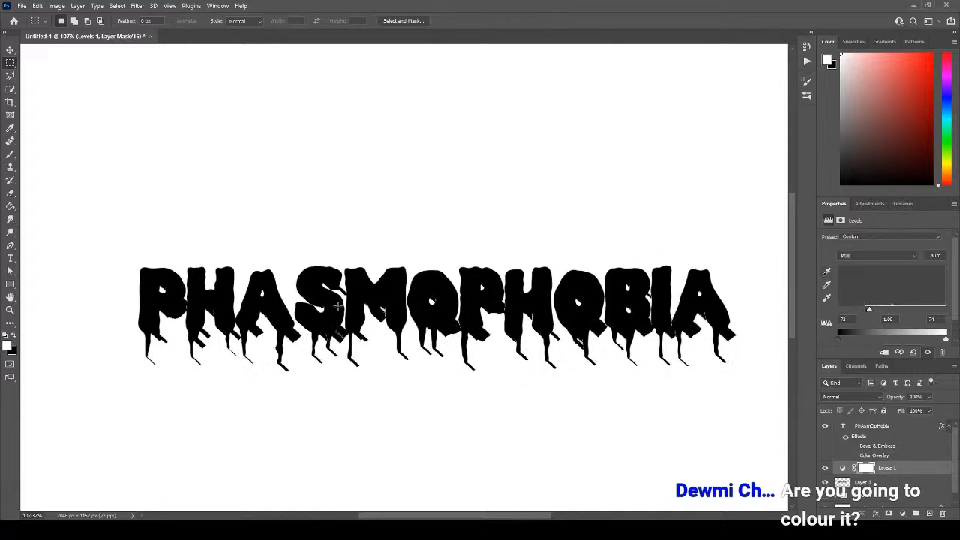
# Create a new layer directly above the Background and fill it with bright blue.
pyautogui.scroll(-2, 872, 453)
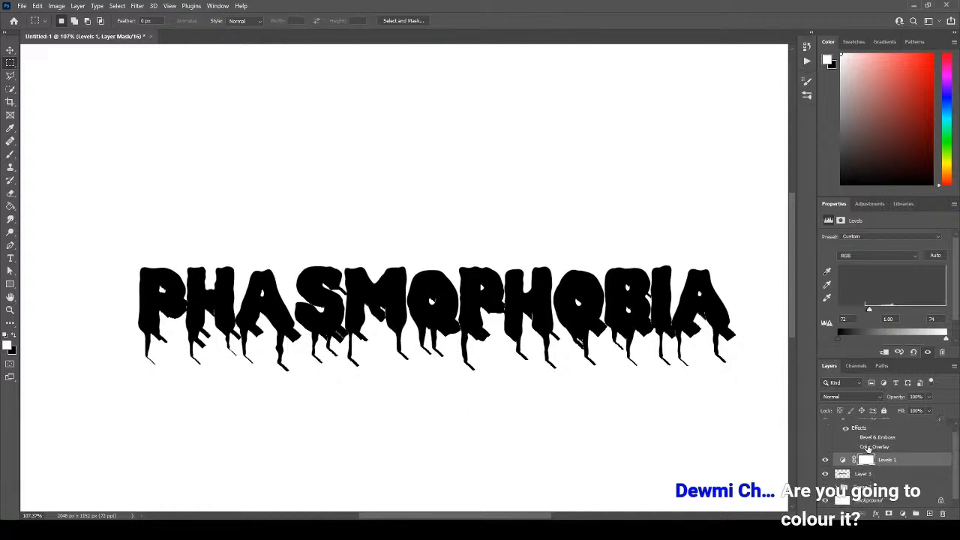
pyautogui.click(879, 499)
pyautogui.click(930, 514)
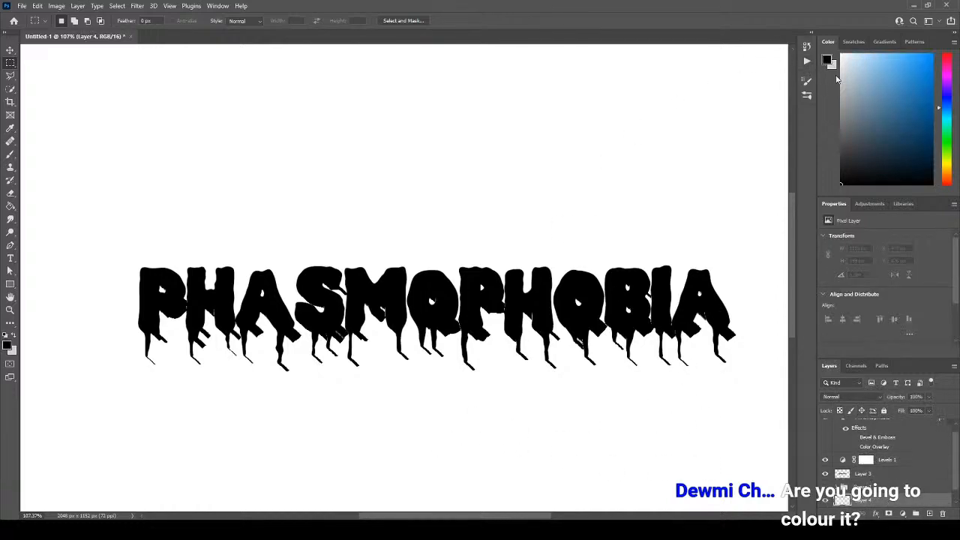
pyautogui.moveTo(879, 175); pyautogui.dragTo(921, 96)
pyautogui.click(11, 205)
pyautogui.click(326, 297)
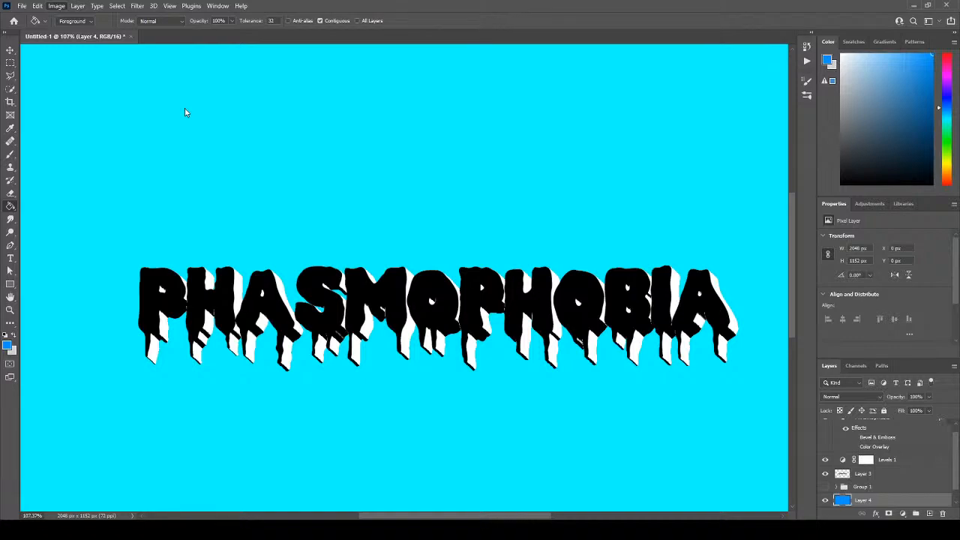
# Clip the Levels 1 adjustment to Layer 3 so that it affects only the extrusion.
pyautogui.press('i')
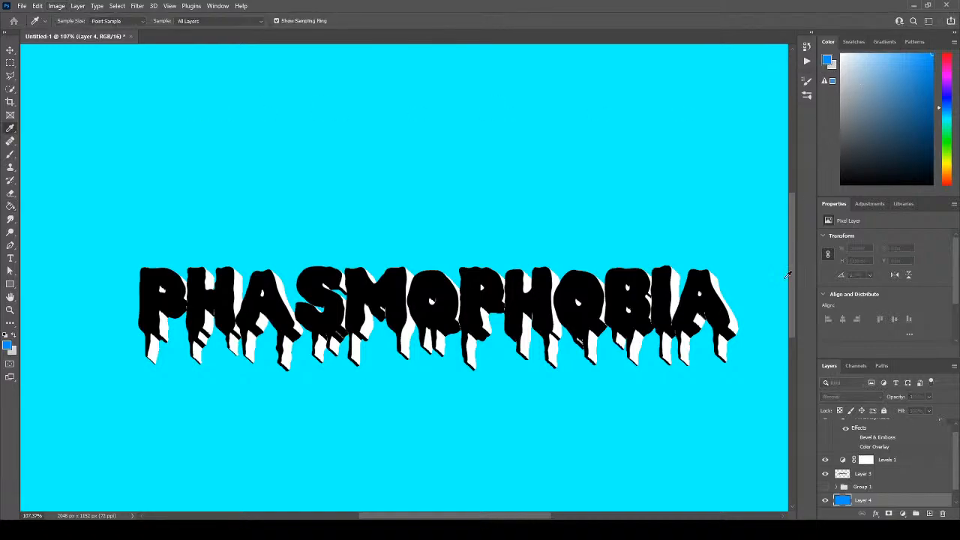
pyautogui.press('g')
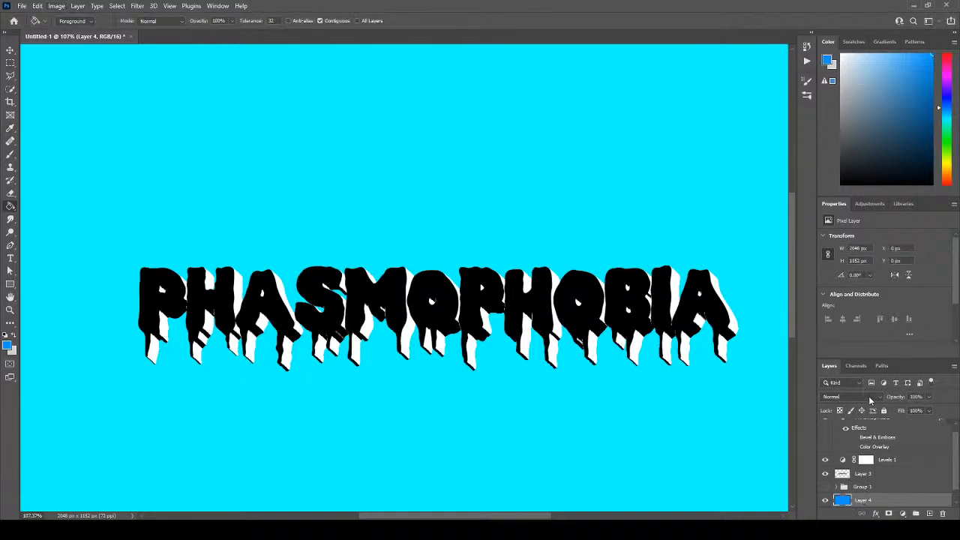
pyautogui.scroll(-1, 783, 450)
pyautogui.scroll(1, 846, 465)
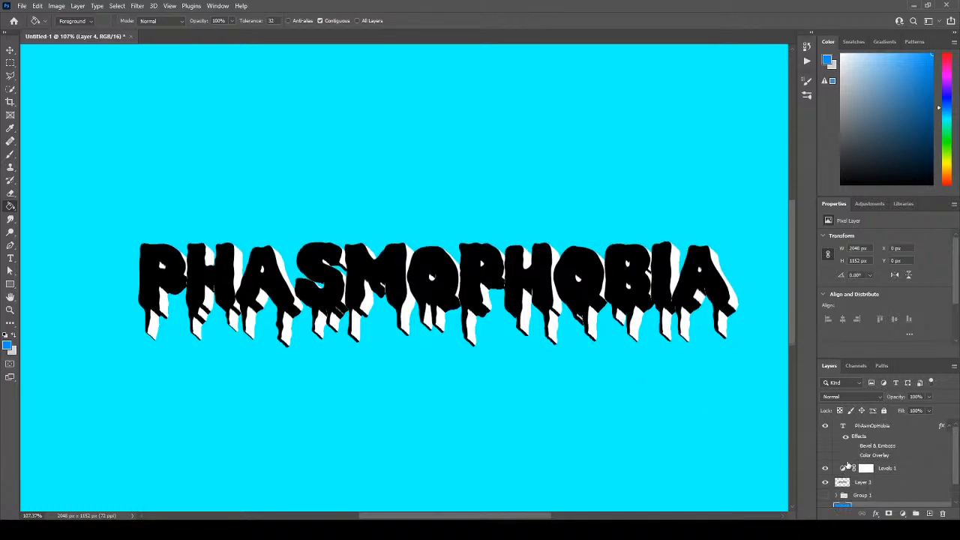
pyautogui.click(826, 469)
pyautogui.click(826, 468)
pyautogui.keyDown('alt'); pyautogui.click(879, 476); pyautogui.keyUp('alt')
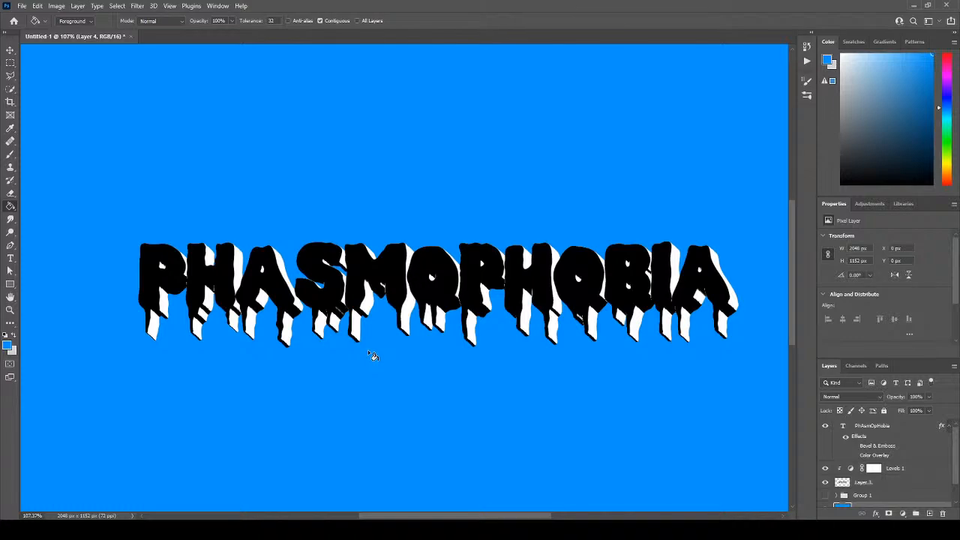
# Hide the blue Layer 4, the Background and the PhAsmOpHobia text layer, leaving only the black-and-white extrusion.
pyautogui.scroll(-1, 893, 498)
pyautogui.click(826, 486)
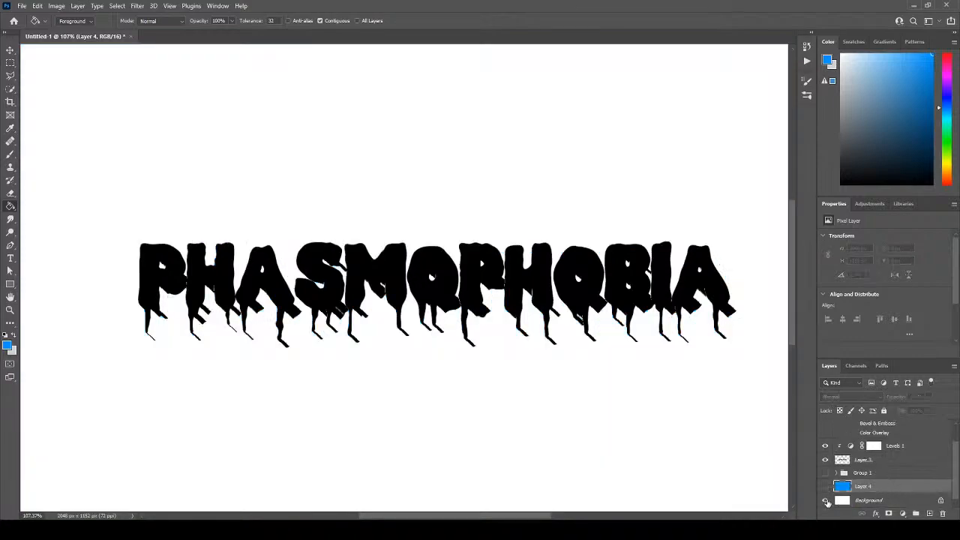
pyautogui.click(825, 500)
pyautogui.scroll(1, 852, 473)
pyautogui.click(827, 426)
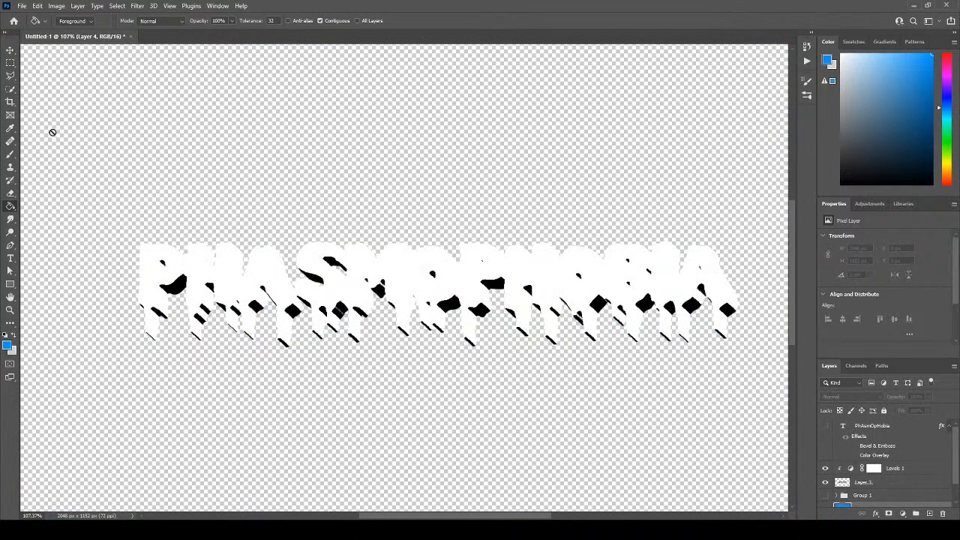
# Copy the marquee-selected black-and-white extrusion, merged, onto a new layer above Levels 1, and hide Levels 1 and Layer 3.
pyautogui.click(15, 66)
pyautogui.moveTo(120, 208); pyautogui.dragTo(765, 376)
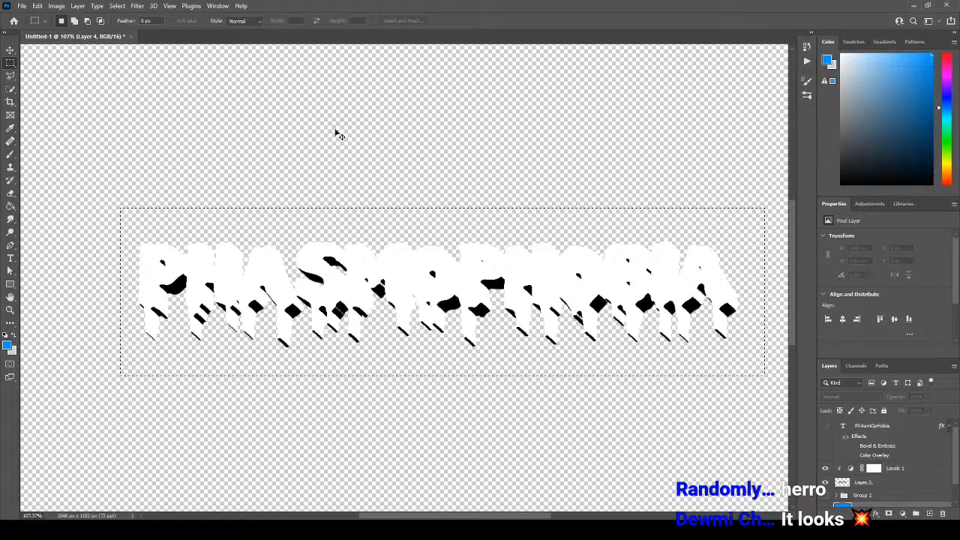
pyautogui.hotkey('ctrl', 'j')
pyautogui.moveTo(866, 500); pyautogui.dragTo(885, 455)
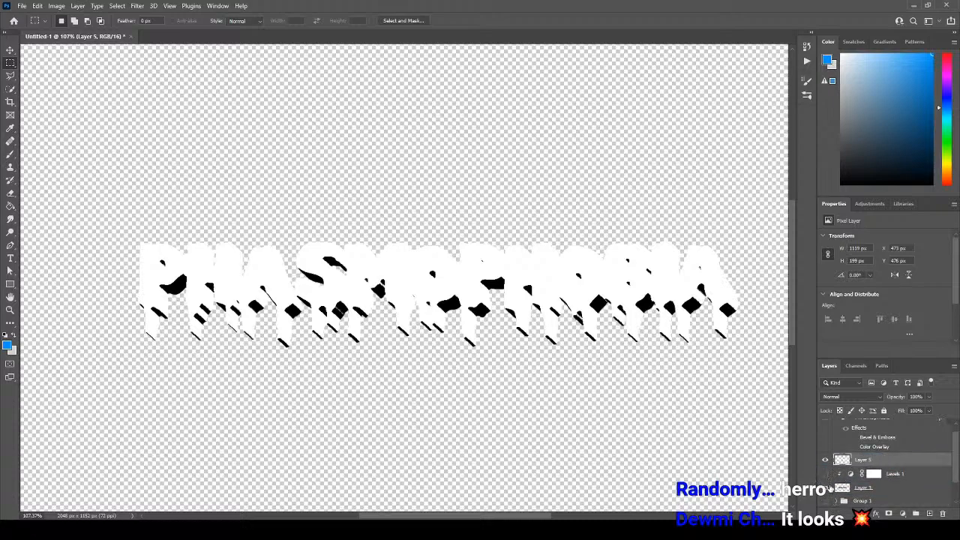
# Show the PhAsmOpHobia text layer above the merged black-and-white extrusion on Layer 5.
pyautogui.scroll(1, 890, 426)
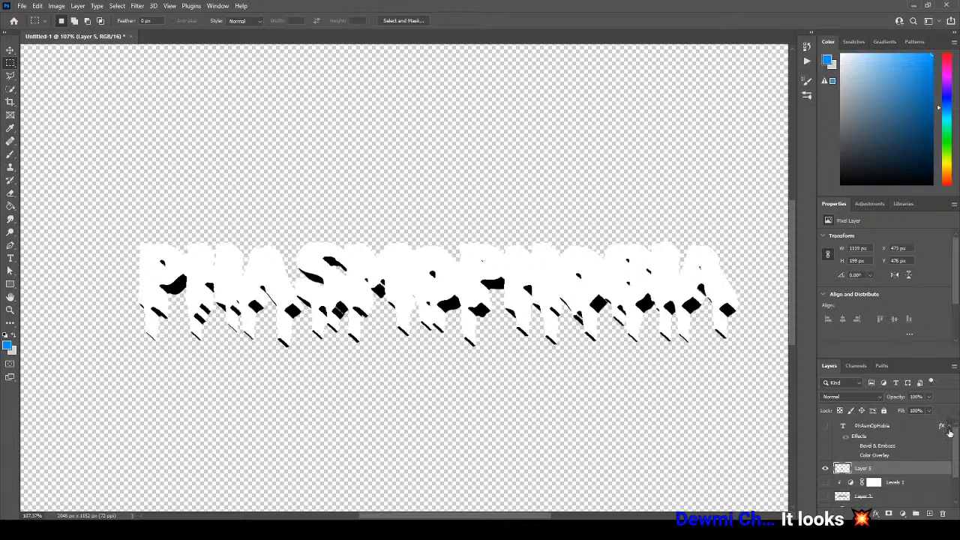
pyautogui.scroll(-1, 844, 448)
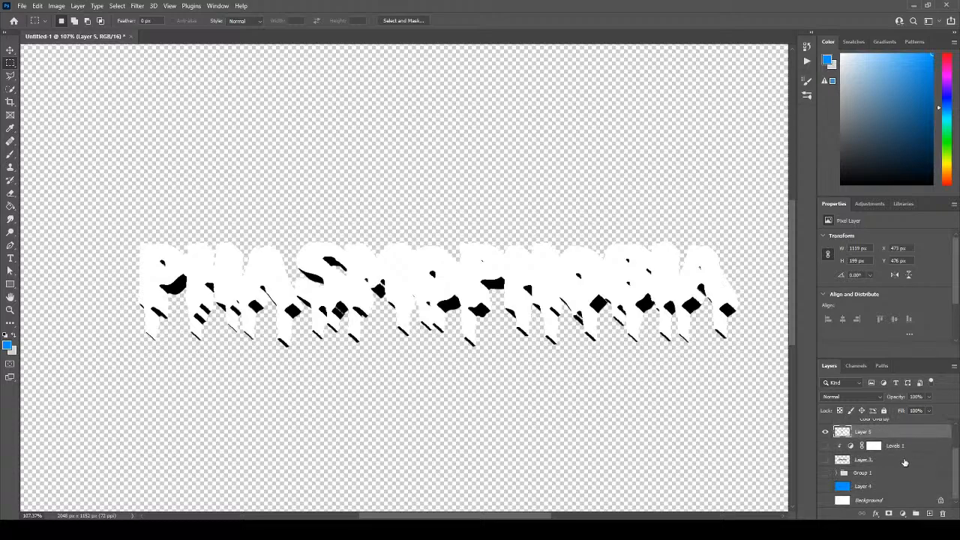
pyautogui.scroll(1, 856, 456)
pyautogui.click(825, 426)
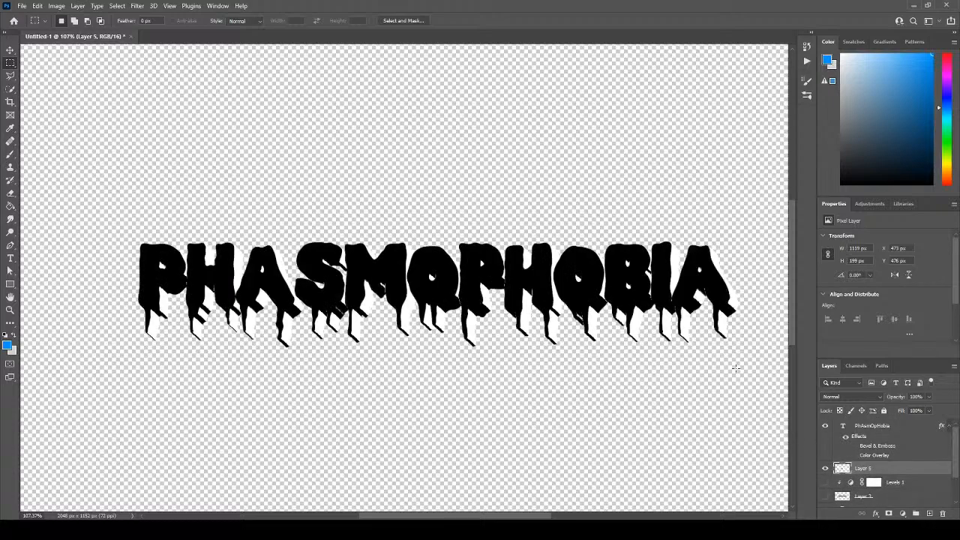
pyautogui.scroll(-1, 906, 470)
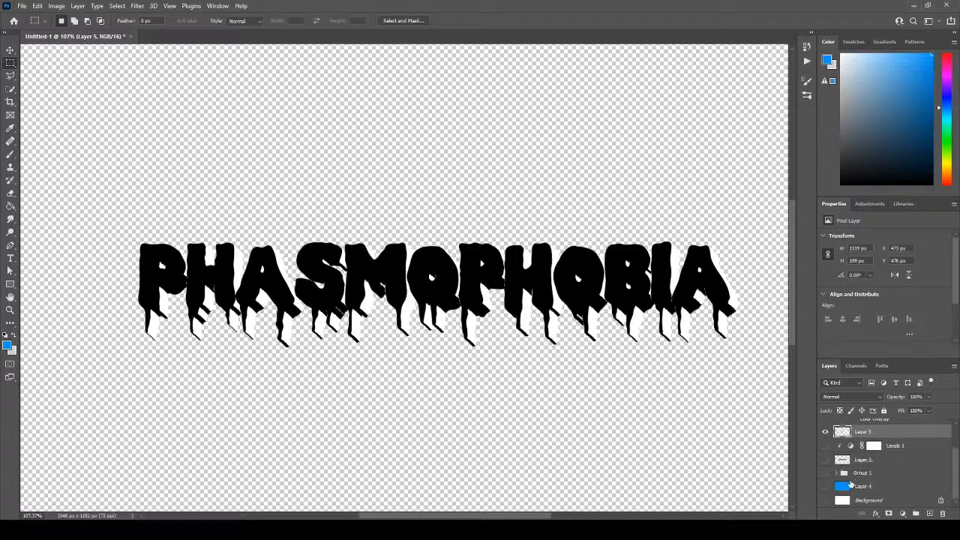
# Show the blue Layer 4 and move it directly beneath Layer 5, above the Levels 1 adjustment.
pyautogui.click(825, 487)
pyautogui.moveTo(863, 487); pyautogui.dragTo(860, 444)
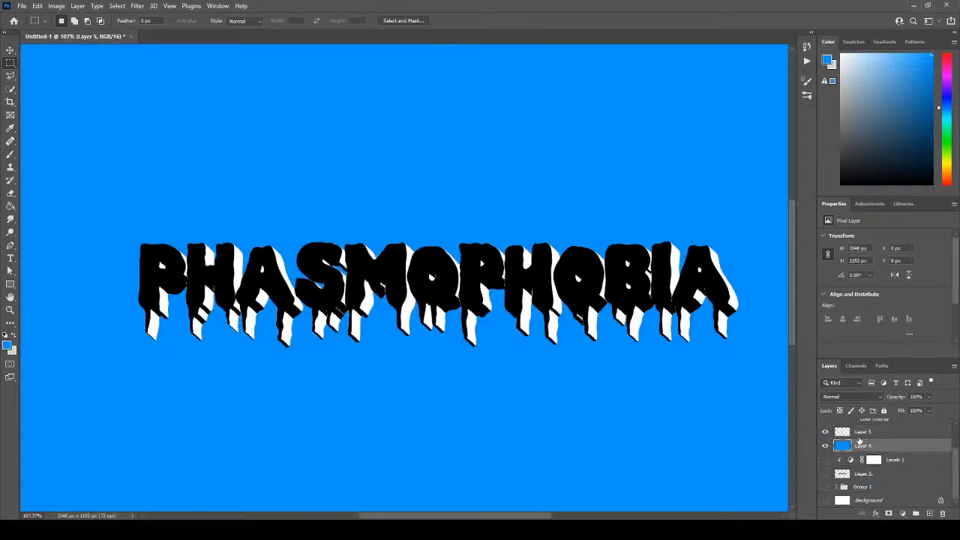
pyautogui.scroll(1, 888, 486)
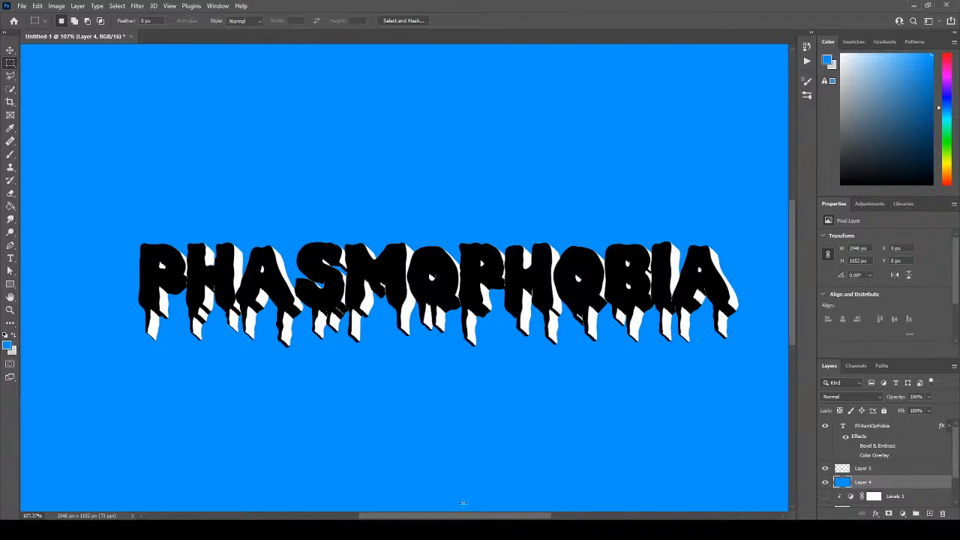
pyautogui.hscroll(3, 463, 503)
pyautogui.hscroll(-2, 458, 488)
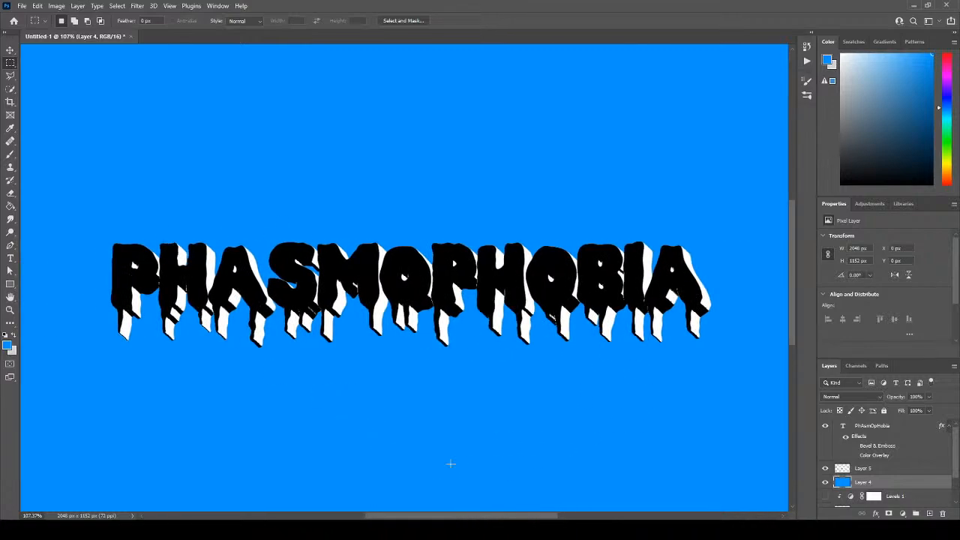
pyautogui.hscroll(3, 462, 516)
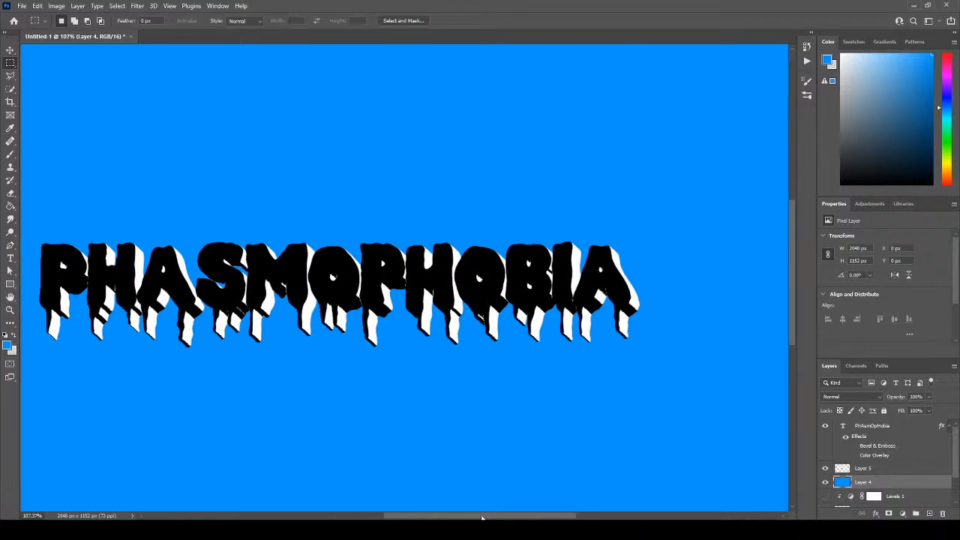
pyautogui.hscroll(-3, 461, 516)
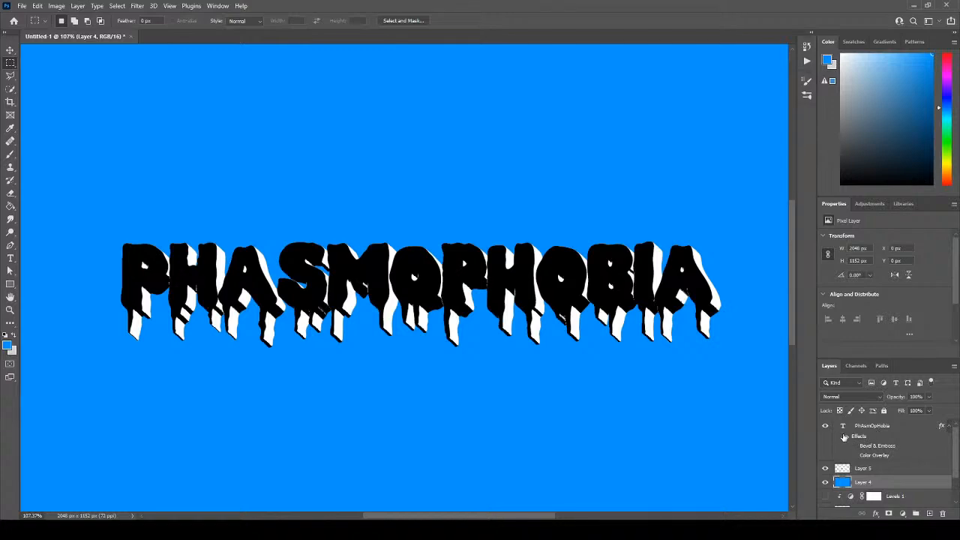
# Try a green Outer Glow in several widths and hardnesses on the PhAsmOpHobia text layer, and turn it off again.
pyautogui.click(908, 434)
pyautogui.press('h')
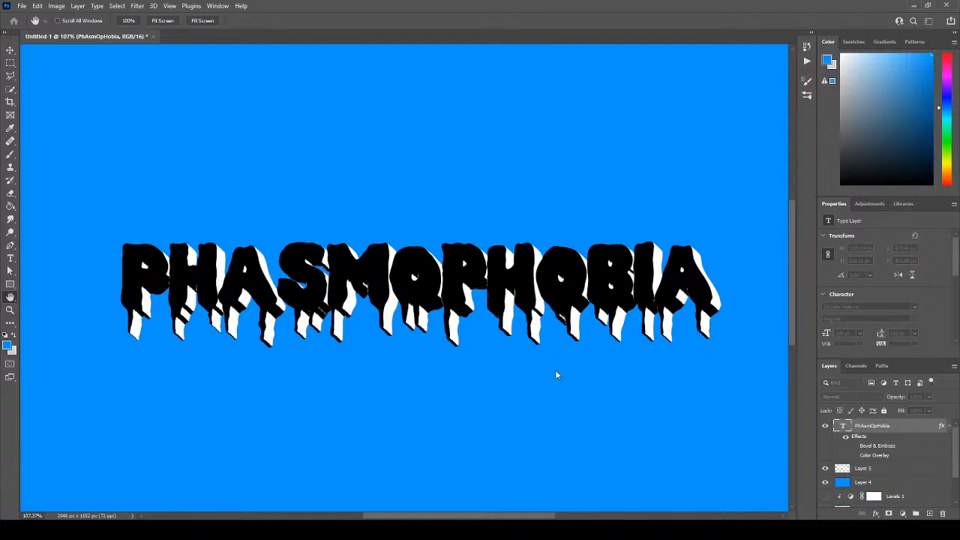
pyautogui.click(525, 377)
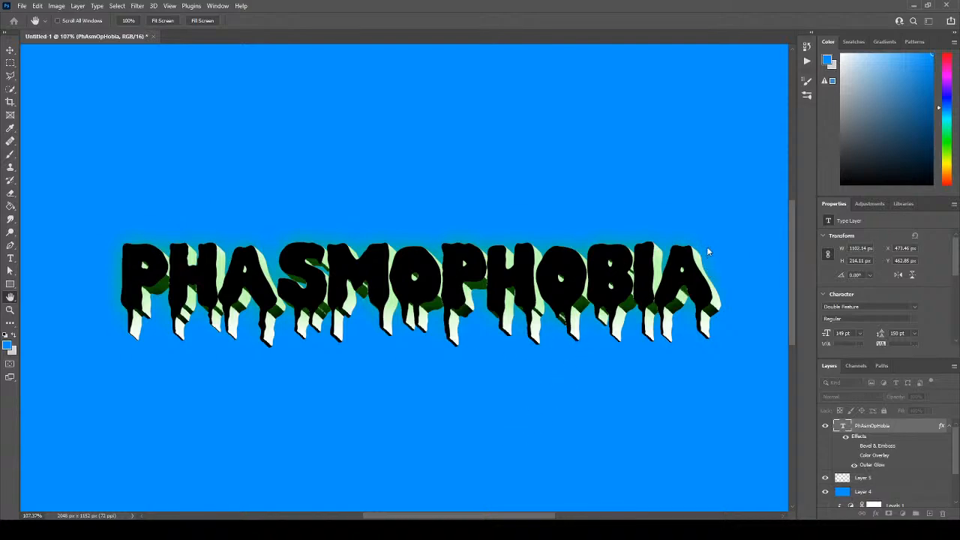
pyautogui.moveTo(704, 326); pyautogui.dragTo(691, 326)
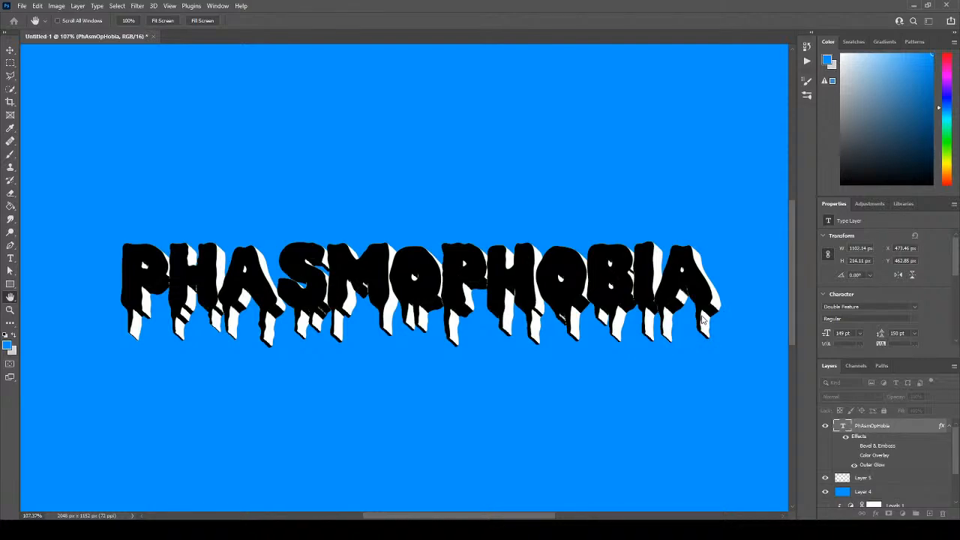
pyautogui.moveTo(694, 326); pyautogui.dragTo(722, 314)
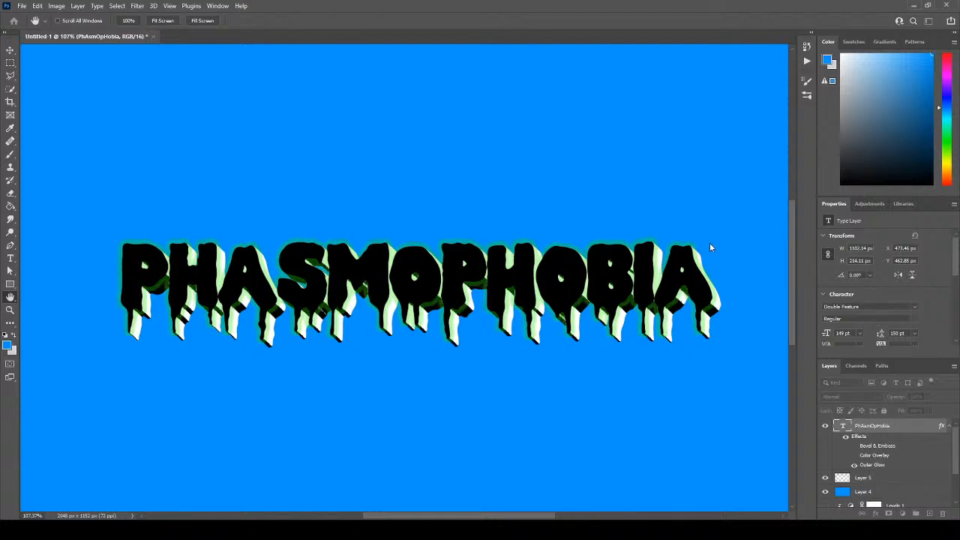
pyautogui.moveTo(707, 255); pyautogui.dragTo(788, 249)
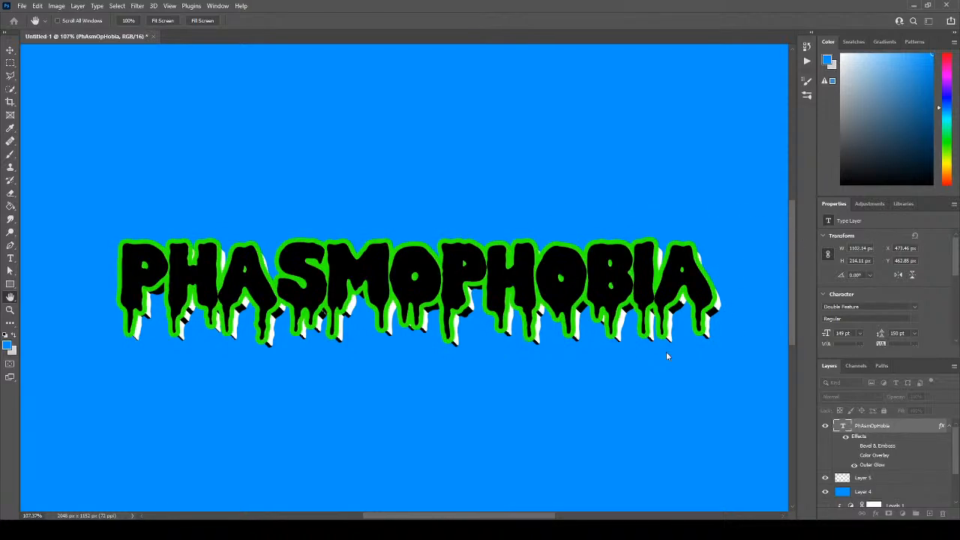
pyautogui.moveTo(729, 311); pyautogui.dragTo(694, 325)
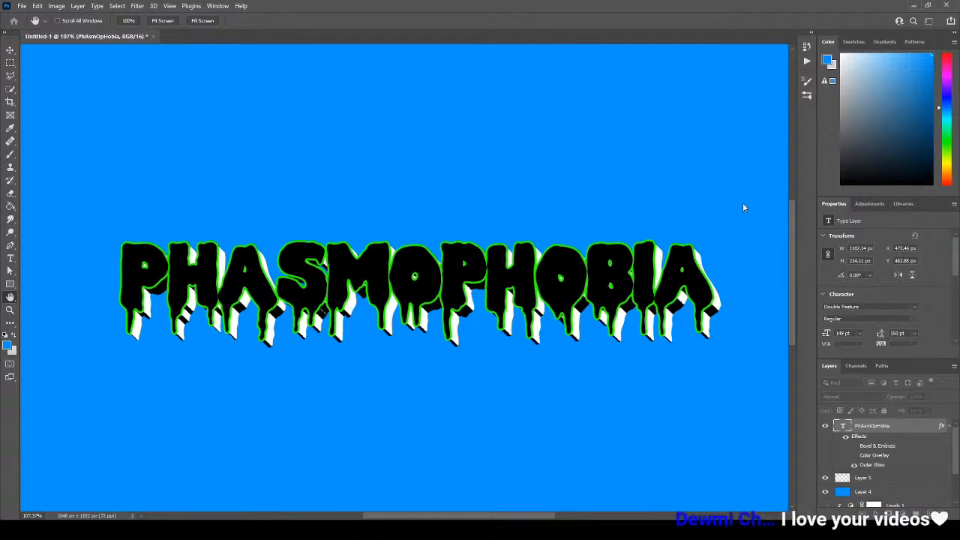
pyautogui.click(526, 377)
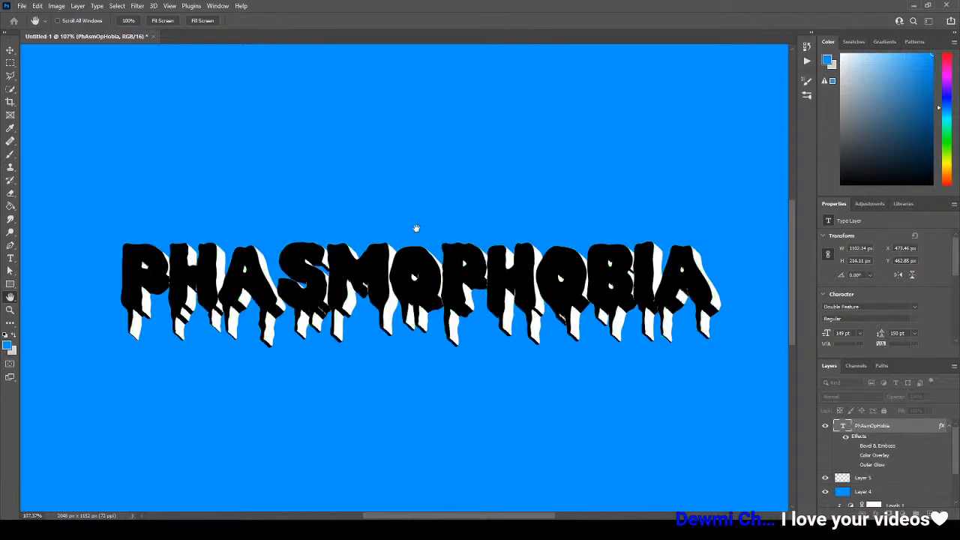
# Add a thin white Stroke effect to the PhAsmOpHobia text layer.
pyautogui.click(528, 292)
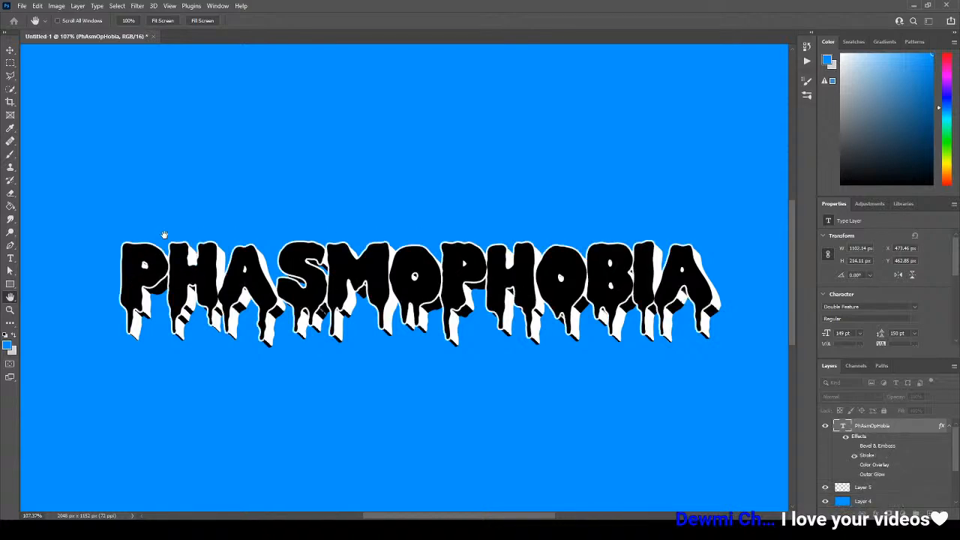
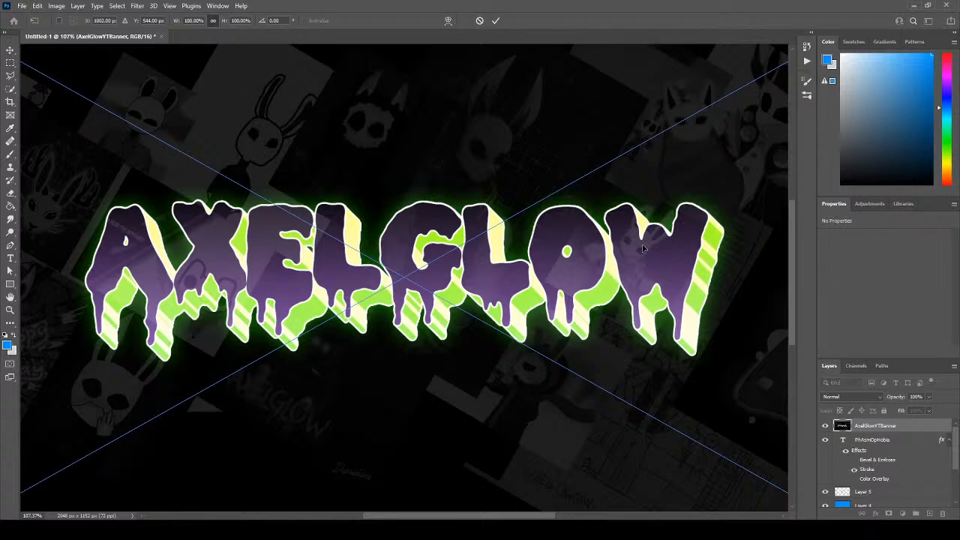
# Place the AxelGlowYTBanner image as a reference, look over its outlined lettering, and delete the layer.
pyautogui.click(10, 62)
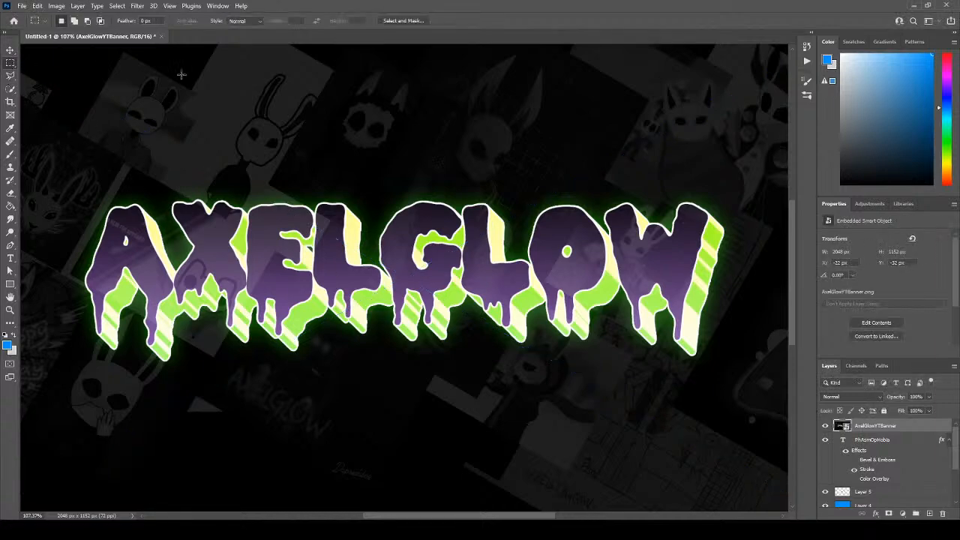
pyautogui.moveTo(437, 517); pyautogui.dragTo(409, 516)
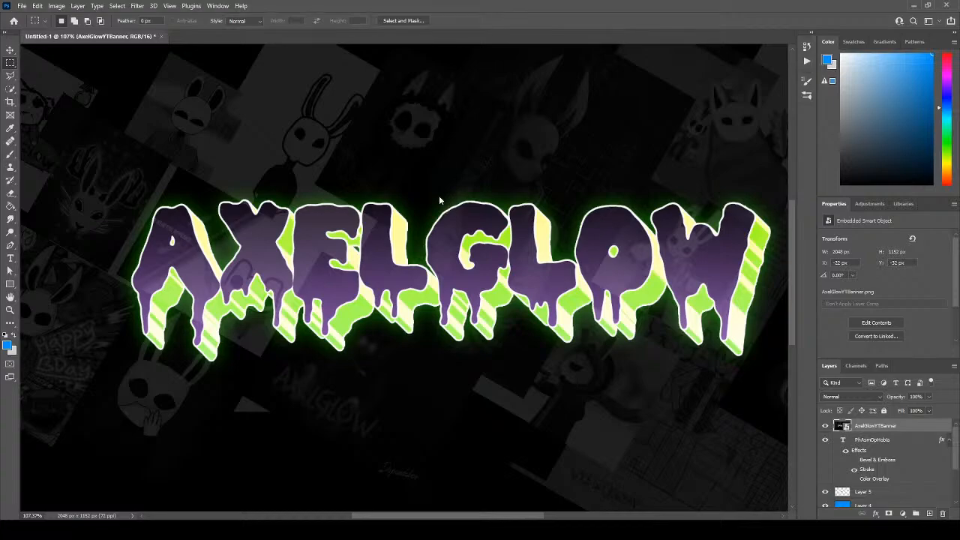
pyautogui.press('Delete')
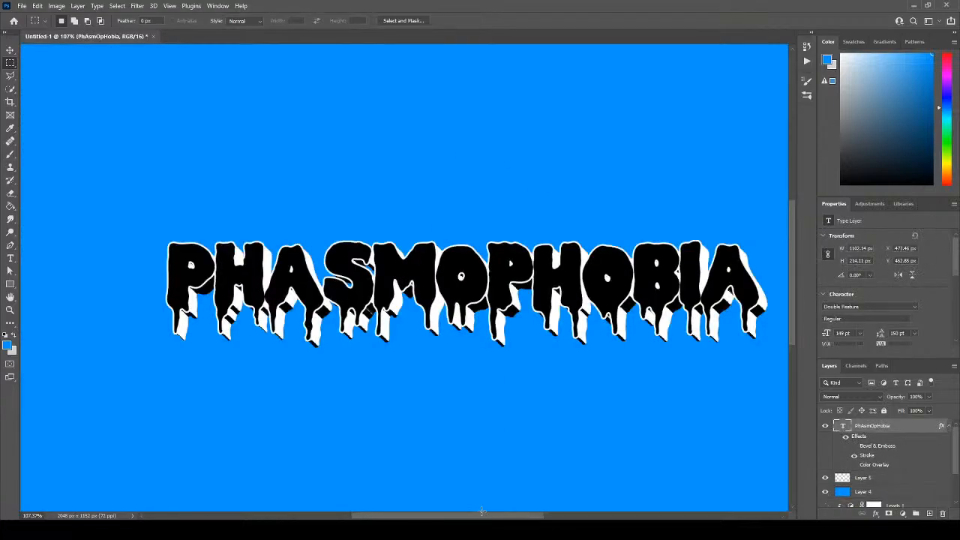
# Try a very thick white Stroke around the PhAsmOpHobia text.
pyautogui.moveTo(481, 512)
pyautogui.mouseDown()
pyautogui.moveTo(511, 515)
pyautogui.moveTo(498, 514)
pyautogui.mouseUp()
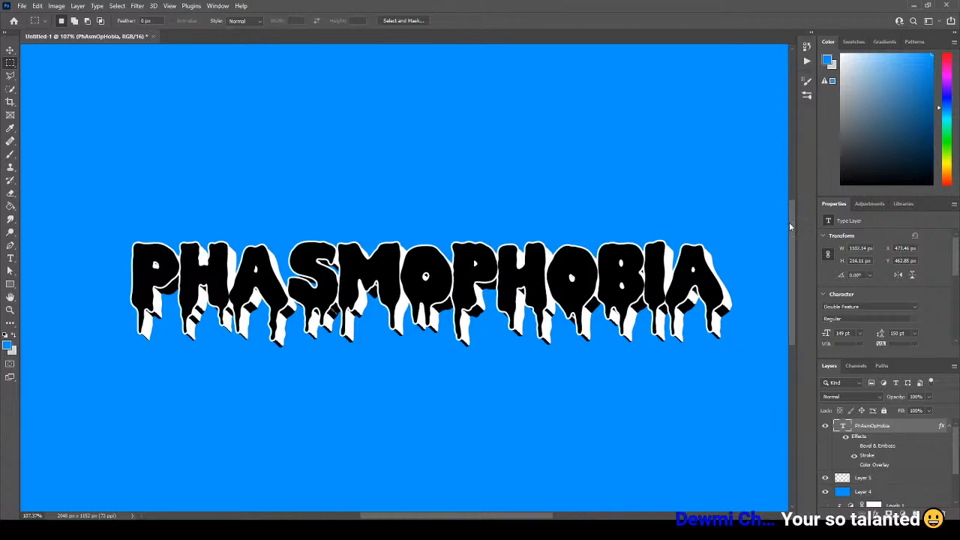
pyautogui.moveTo(790, 222)
pyautogui.mouseDown()
pyautogui.moveTo(783, 242)
pyautogui.moveTo(788, 224)
pyautogui.mouseUp()
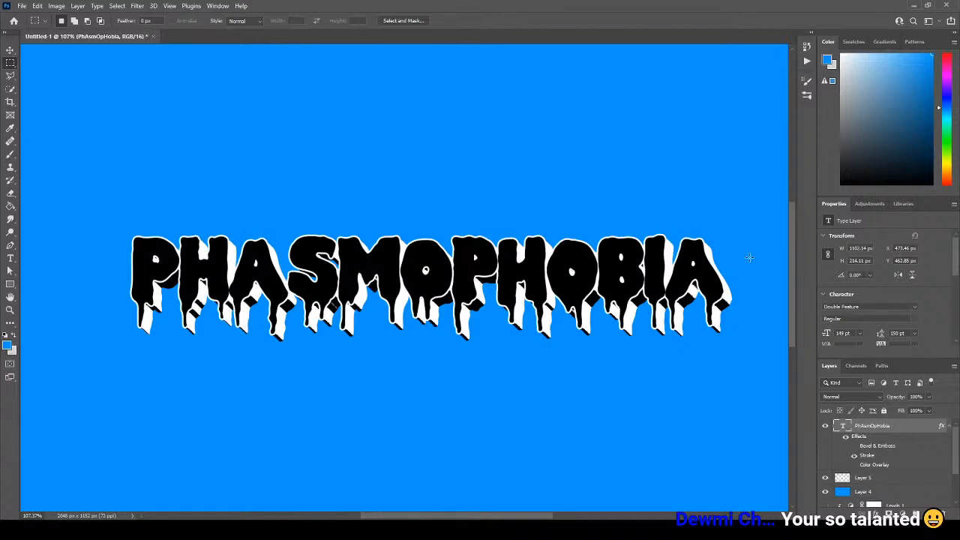
pyautogui.doubleClick(873, 430)
pyautogui.doubleClick(911, 429)
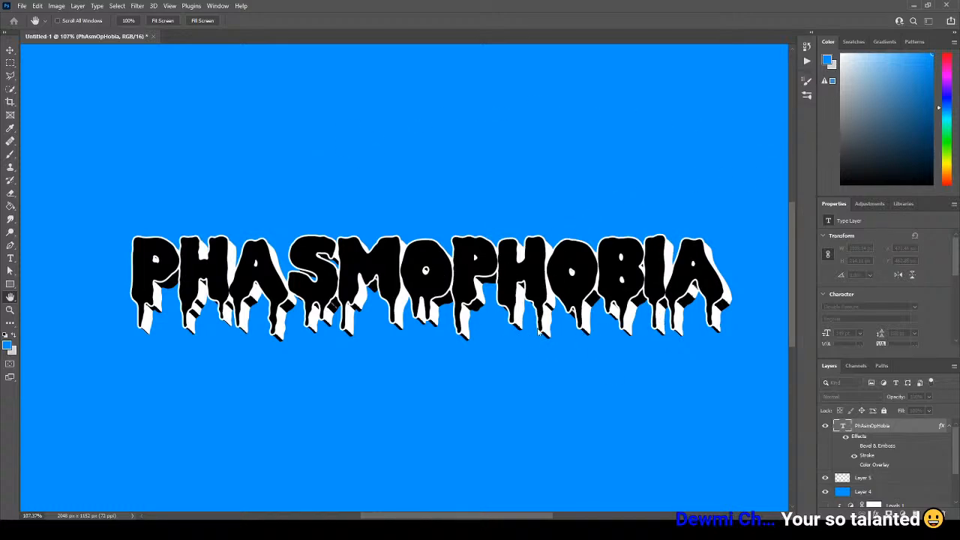
pyautogui.moveTo(598, 298); pyautogui.dragTo(604, 293)
pyautogui.press('Return')
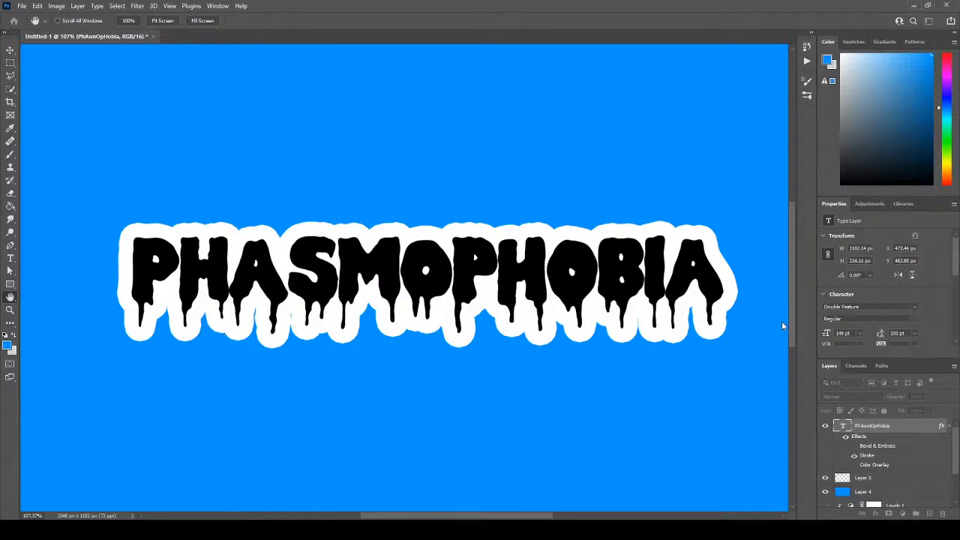
# Examine the outer edge of the thick white stroke around the letters and drips, up close and at full canvas size.
pyautogui.press('m')
pyautogui.scroll(10, 523, 347)
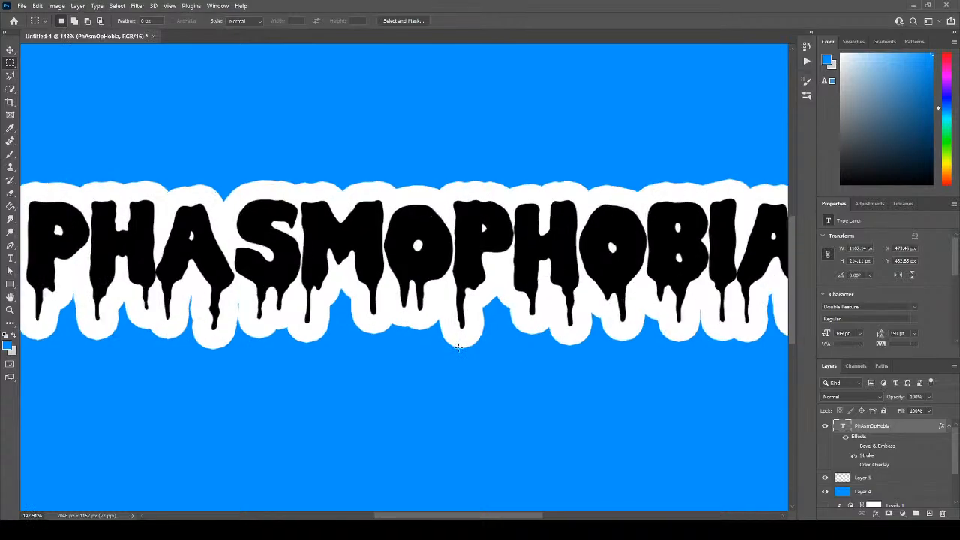
pyautogui.scroll(-10, 438, 331)
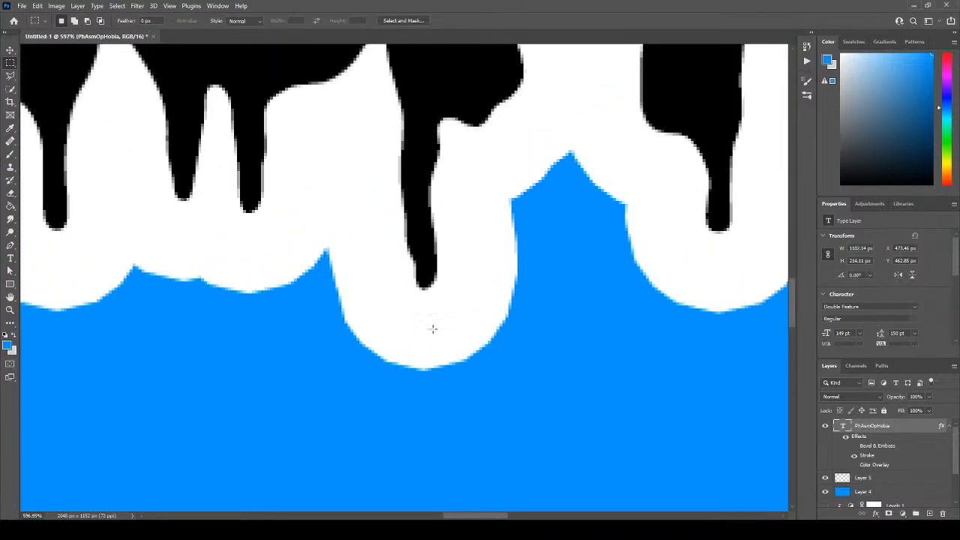
pyautogui.scroll(4, 426, 317)
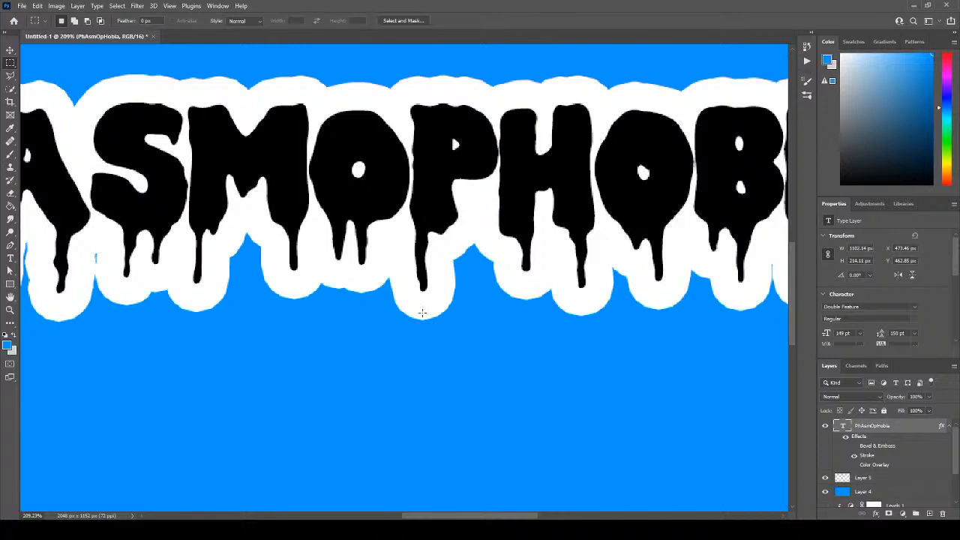
pyautogui.scroll(-4, 413, 335)
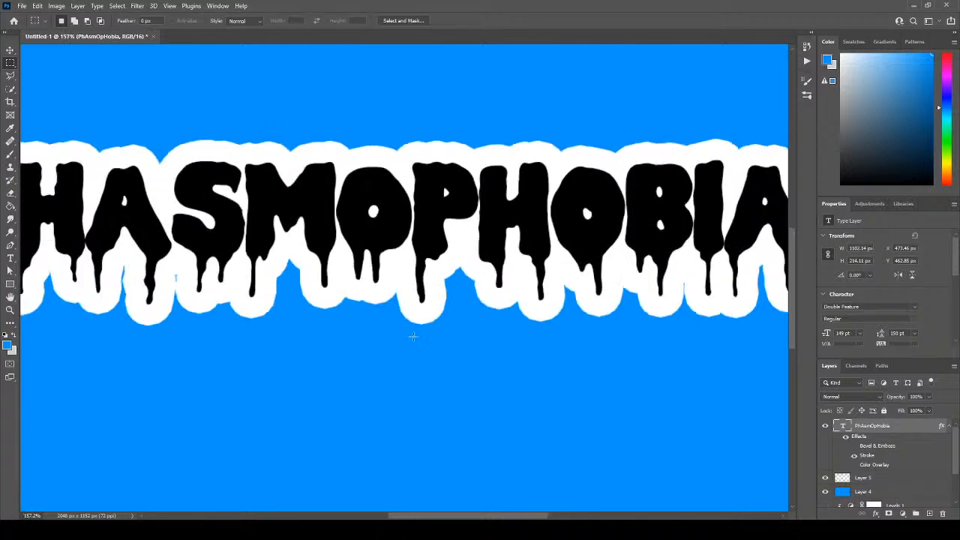
pyautogui.scroll(3, 407, 330)
pyautogui.scroll(1, 234, 306)
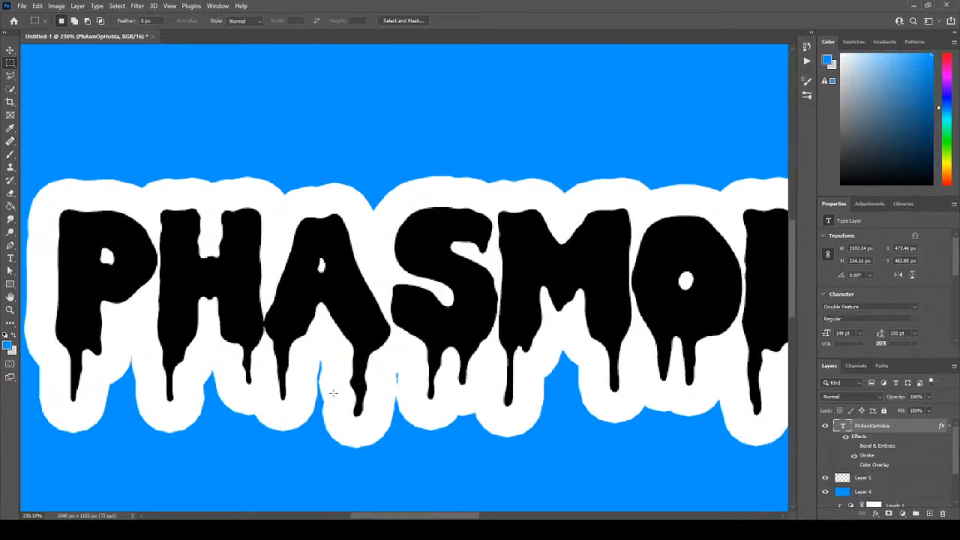
pyautogui.scroll(-5, 504, 342)
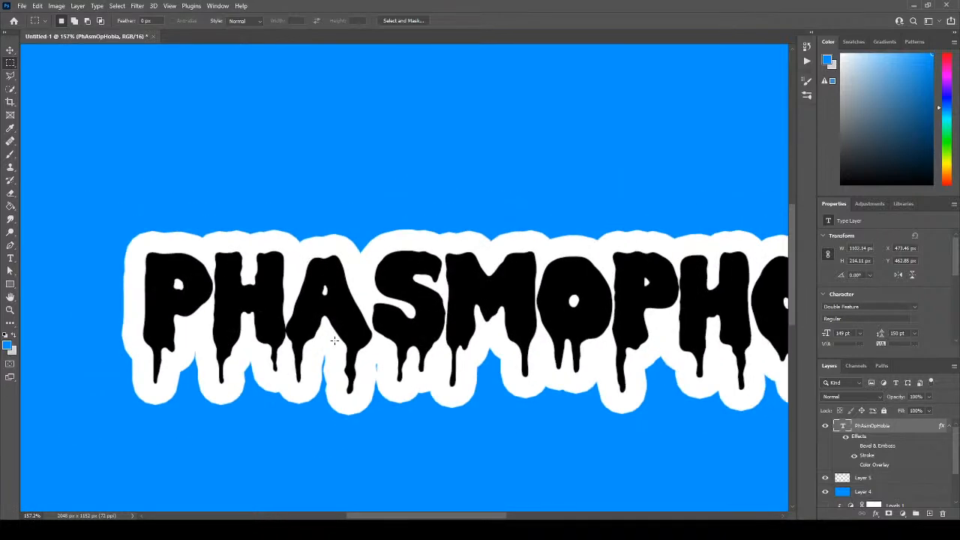
pyautogui.scroll(3, 352, 245)
pyautogui.scroll(-3, 353, 245)
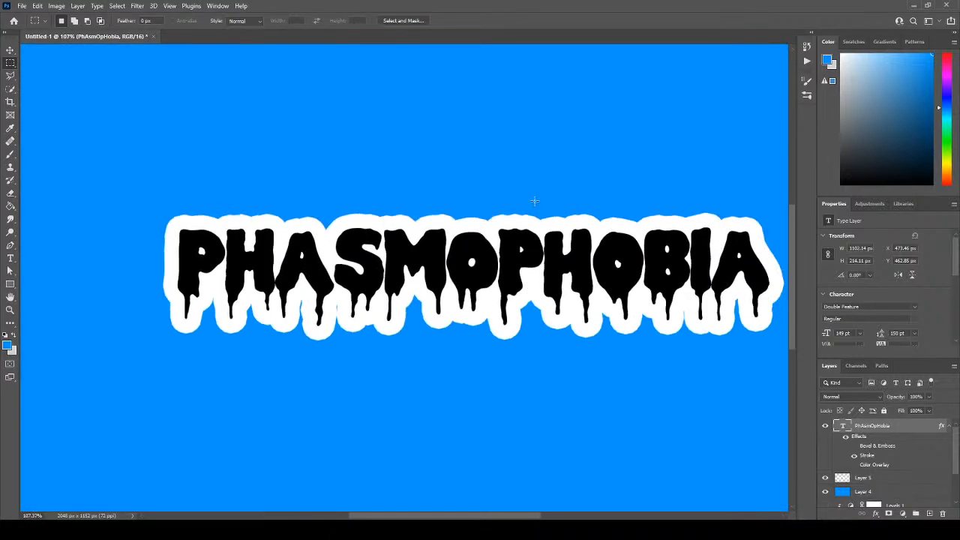
pyautogui.scroll(3, 510, 312)
pyautogui.scroll(-2, 187, 250)
pyautogui.scroll(-1, 188, 250)
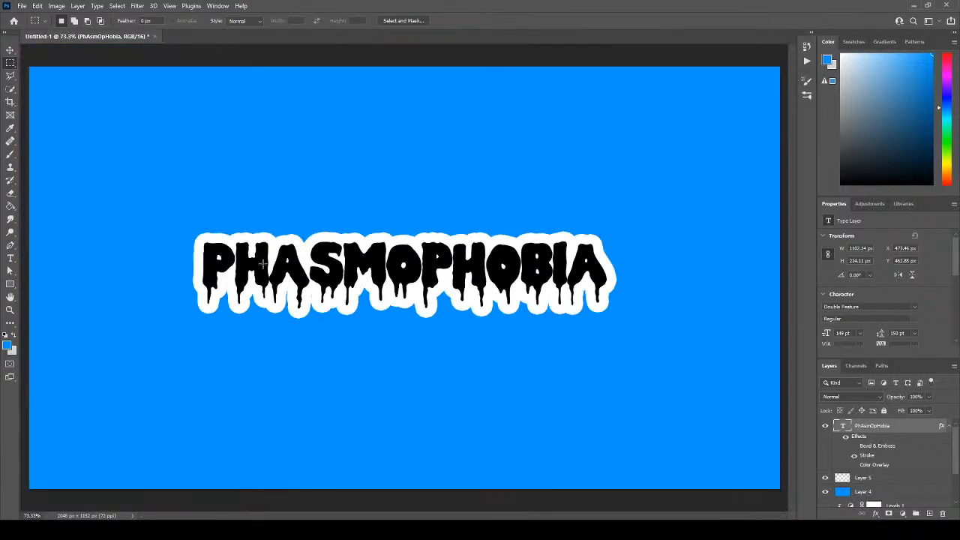
pyautogui.scroll(3, 389, 249)
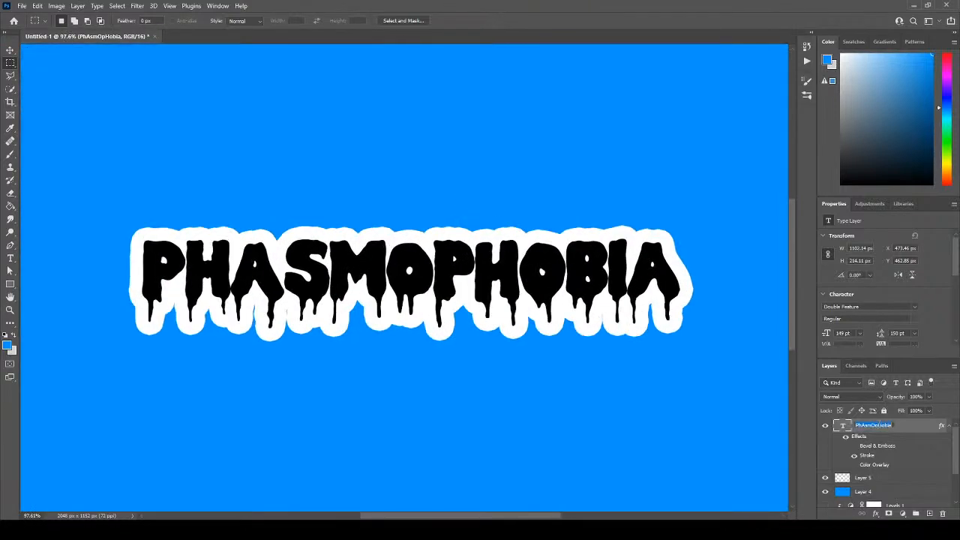
# Reduce the PhAsmOpHobia text's white Stroke to a narrow outline that leaves the extrusion uncovered.
pyautogui.press('h')
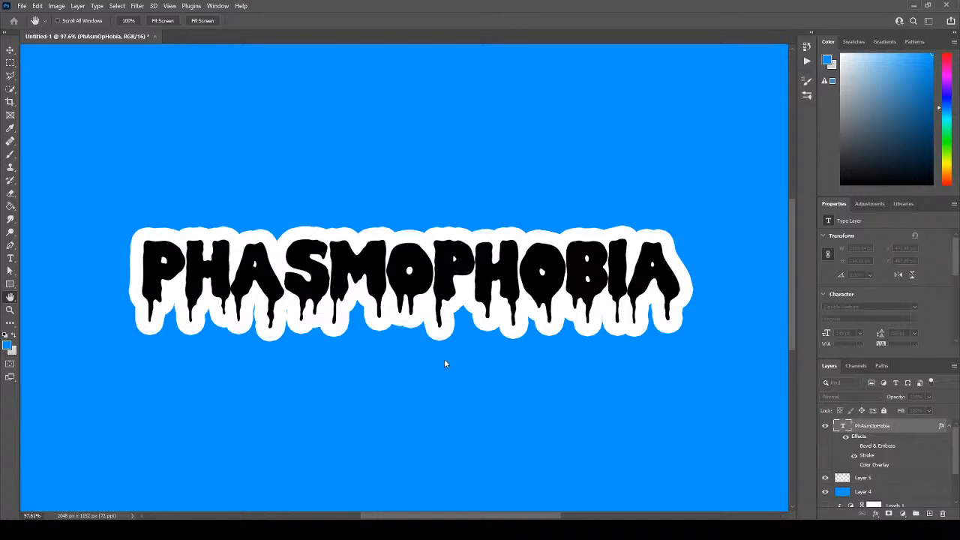
pyautogui.moveTo(598, 314); pyautogui.dragTo(595, 316)
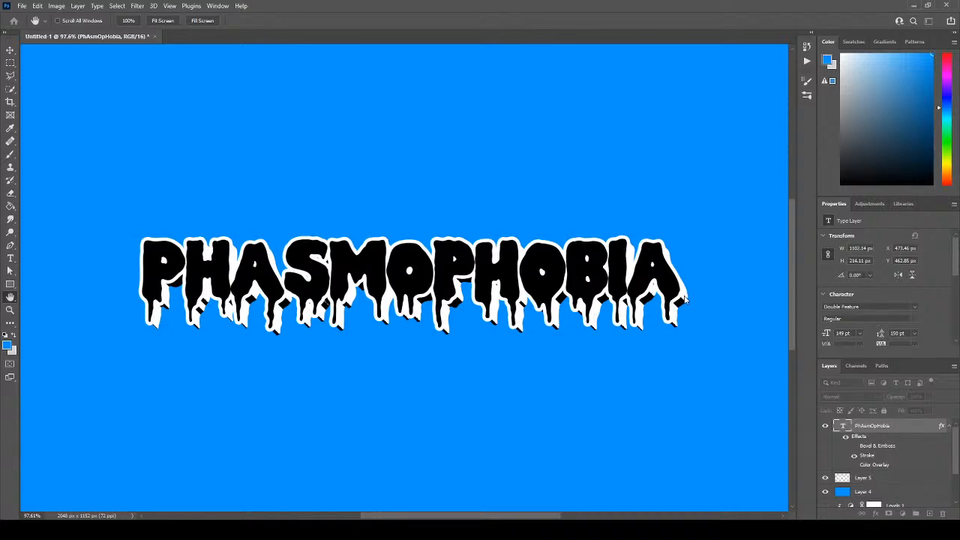
pyautogui.press('Down')
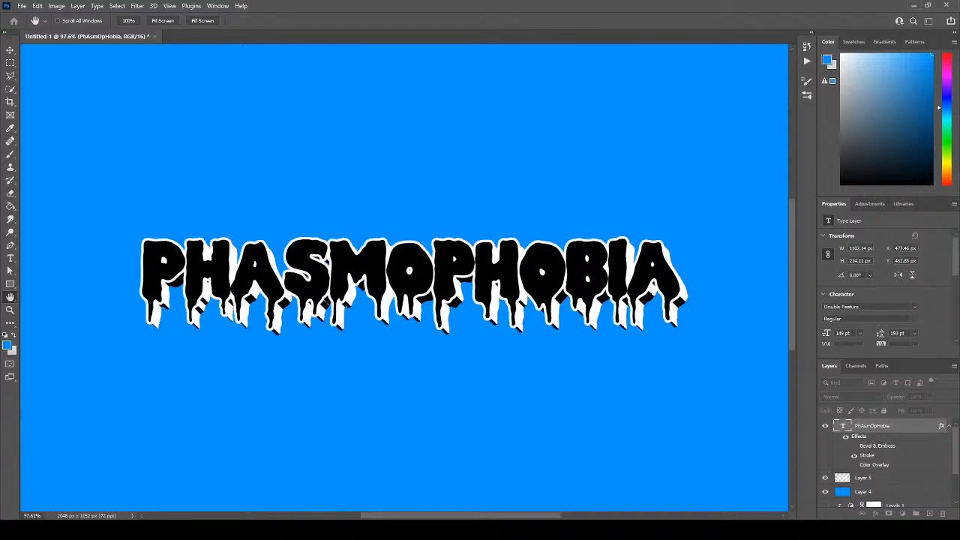
pyautogui.click(829, 280)
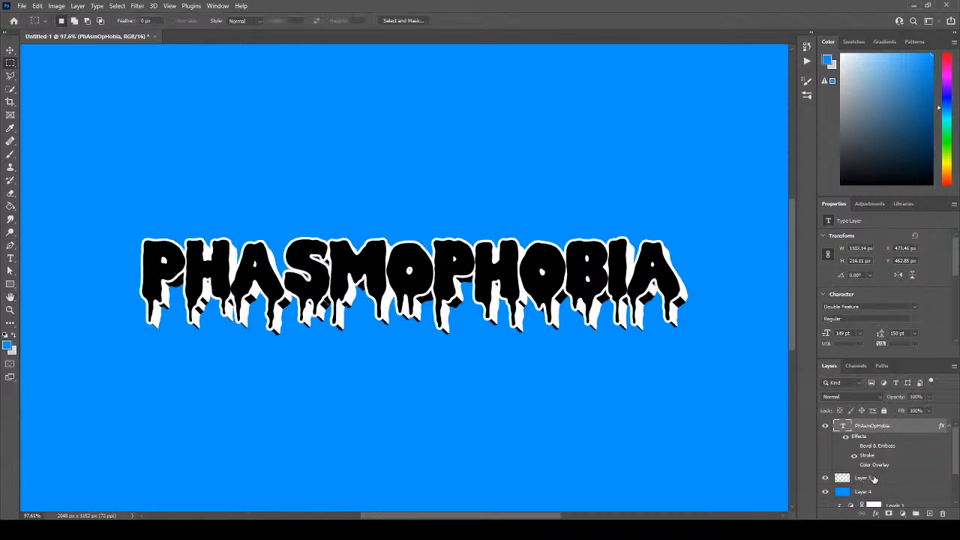
# Try a white Stroke around the Layer 5 extrusion.
pyautogui.scroll(-3, 881, 457)
pyautogui.scroll(3, 875, 432)
pyautogui.click(850, 478)
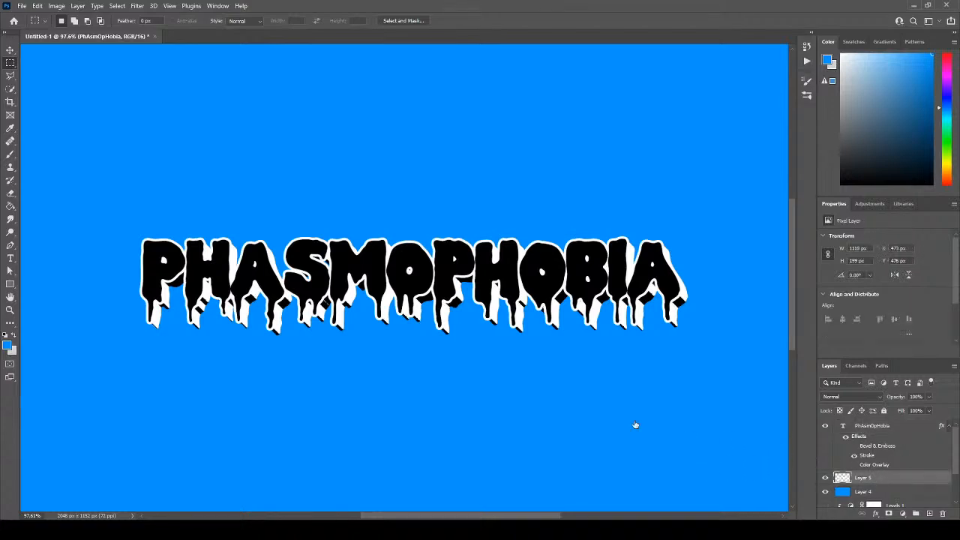
pyautogui.press('h')
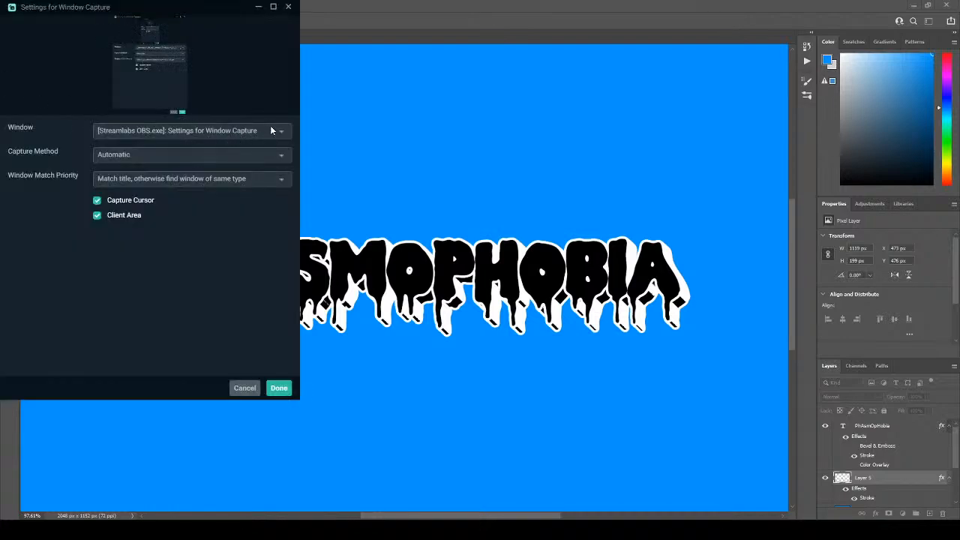
pyautogui.click(279, 134)
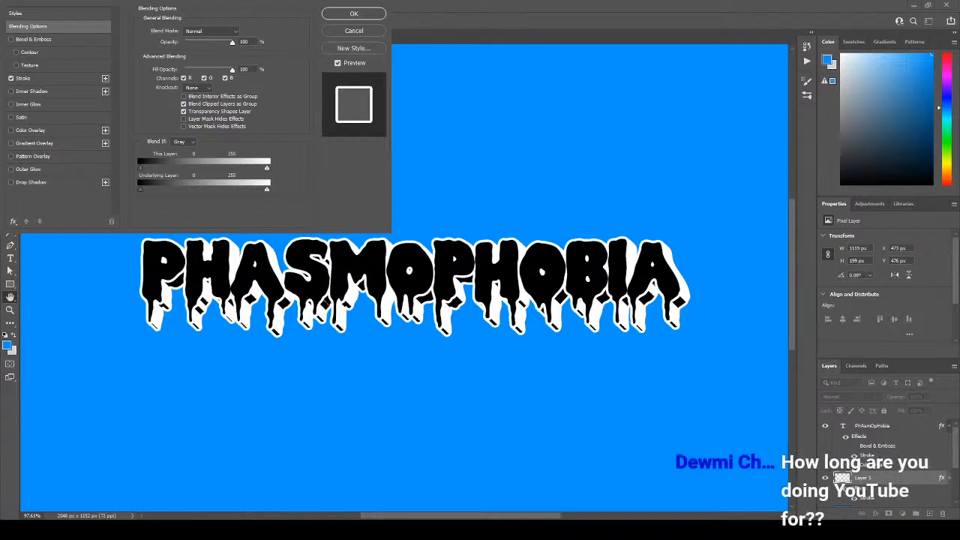
pyautogui.moveTo(225, 3); pyautogui.dragTo(224, 310)
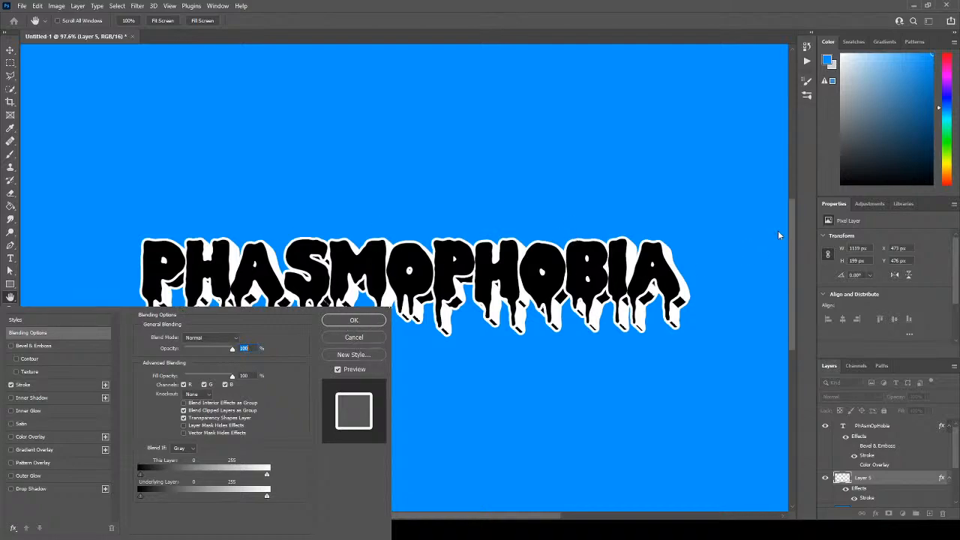
pyautogui.press('Return')
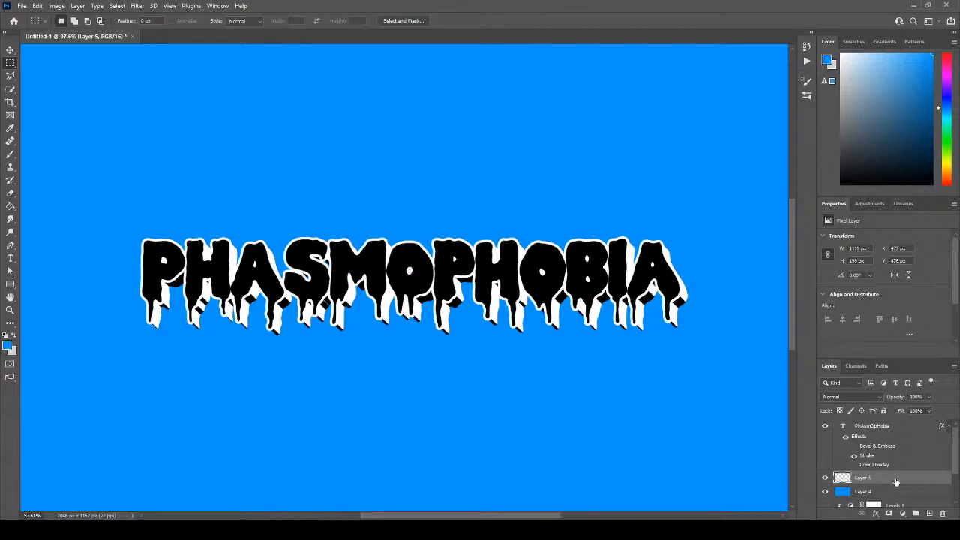
# Add a white 5 px Stroke positioned outside to the Layer 5 extrusion, with Normal blending and 100% opacity.
pyautogui.press('space')
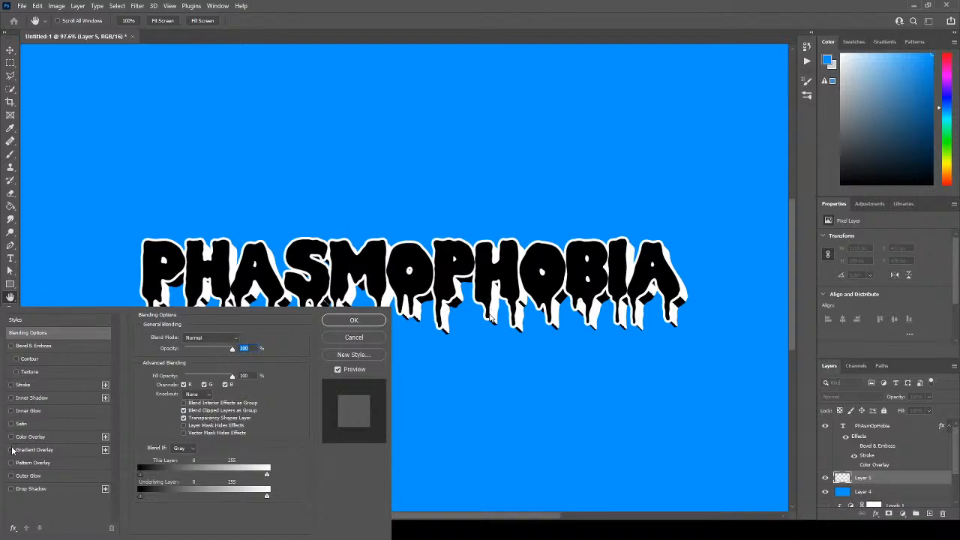
pyautogui.click(10, 384)
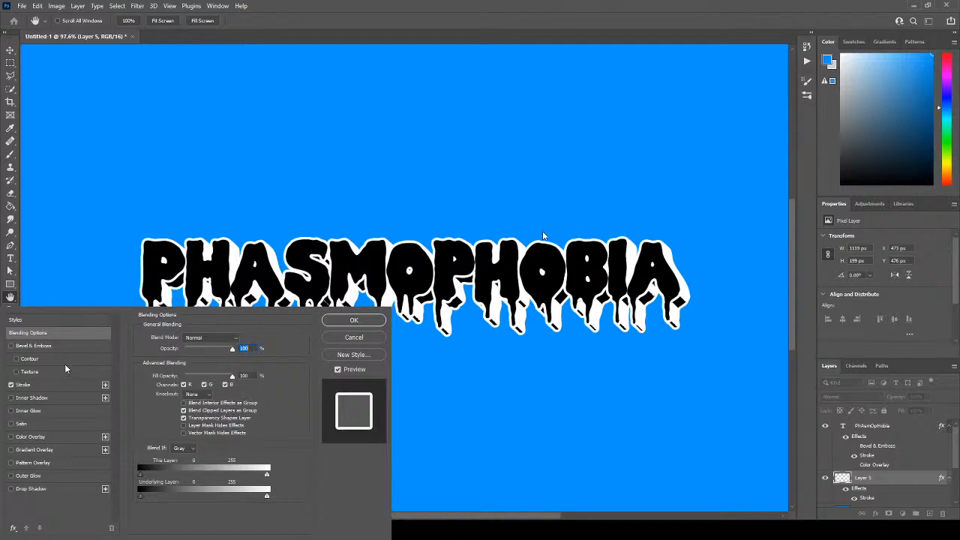
pyautogui.click(48, 384)
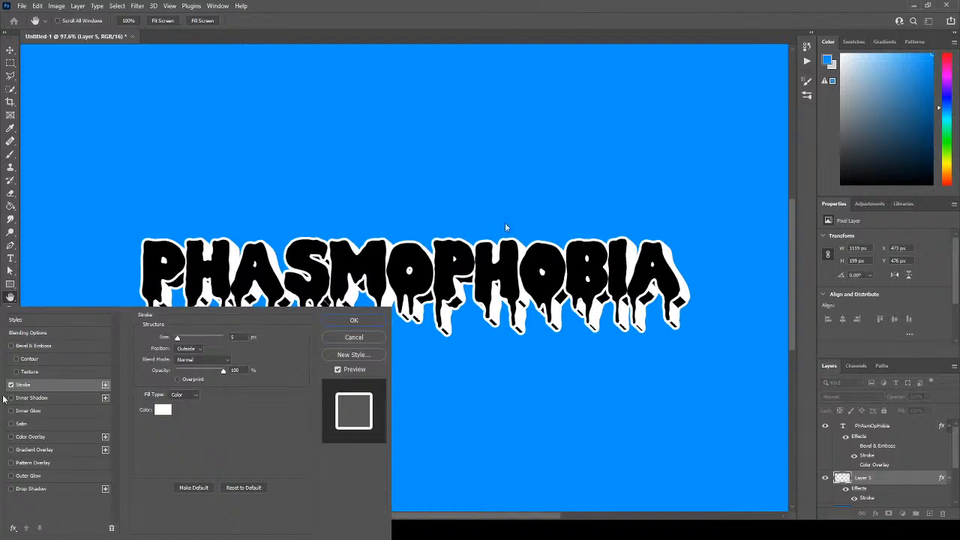
# Add a Color Overlay to the Layer 5 extrusion and, after trying red, green and pink, choose a bright light blue.
pyautogui.moveTo(225, 314); pyautogui.dragTo(621, 140)
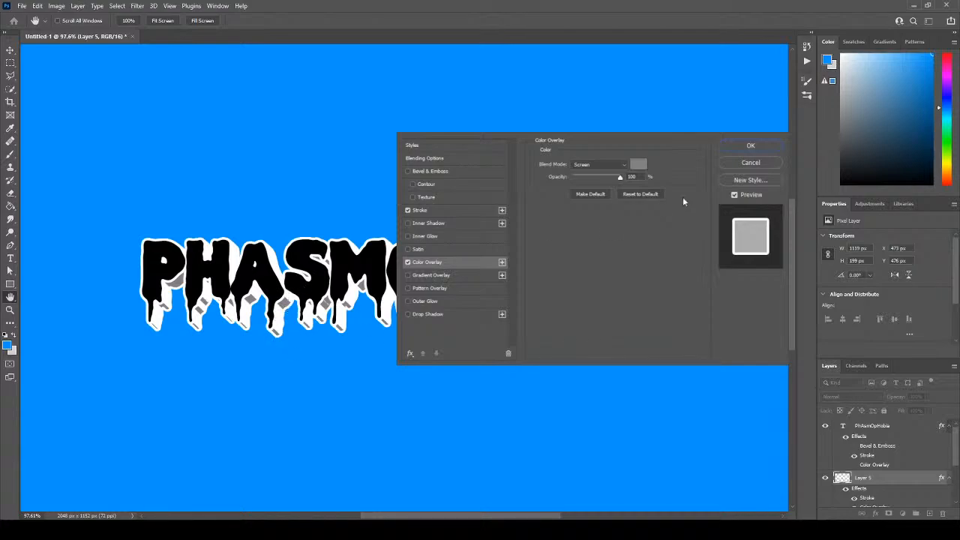
pyautogui.click(638, 163)
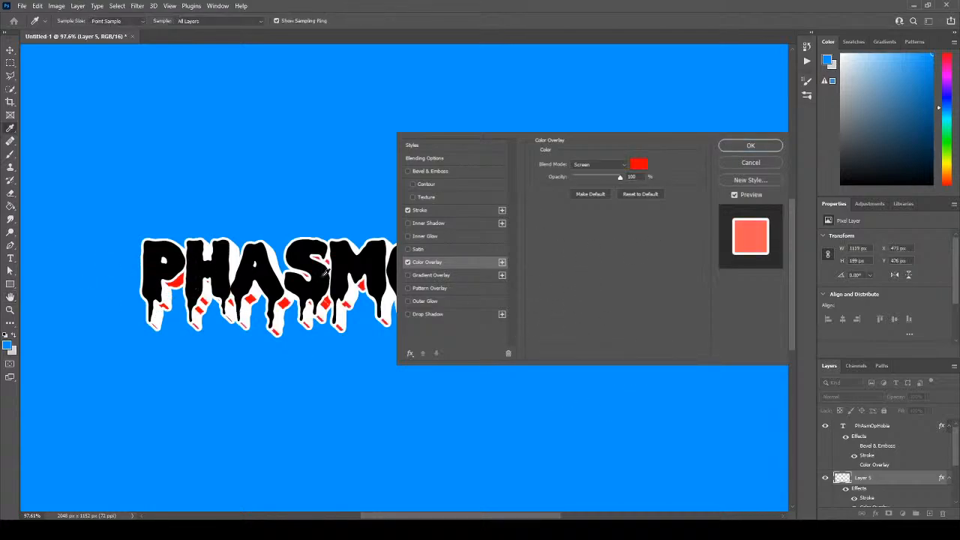
pyautogui.click(616, 352)
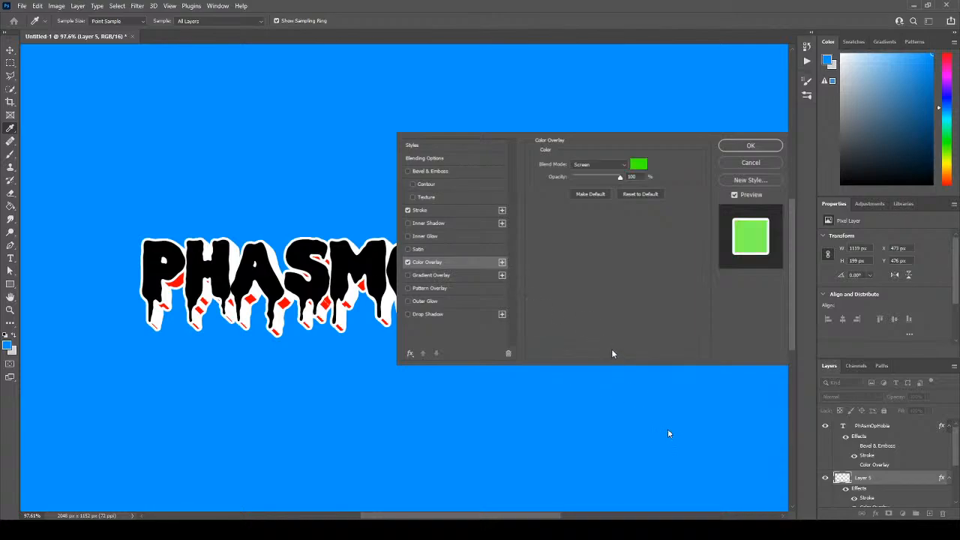
pyautogui.click(616, 309)
pyautogui.moveTo(615, 311); pyautogui.dragTo(613, 278)
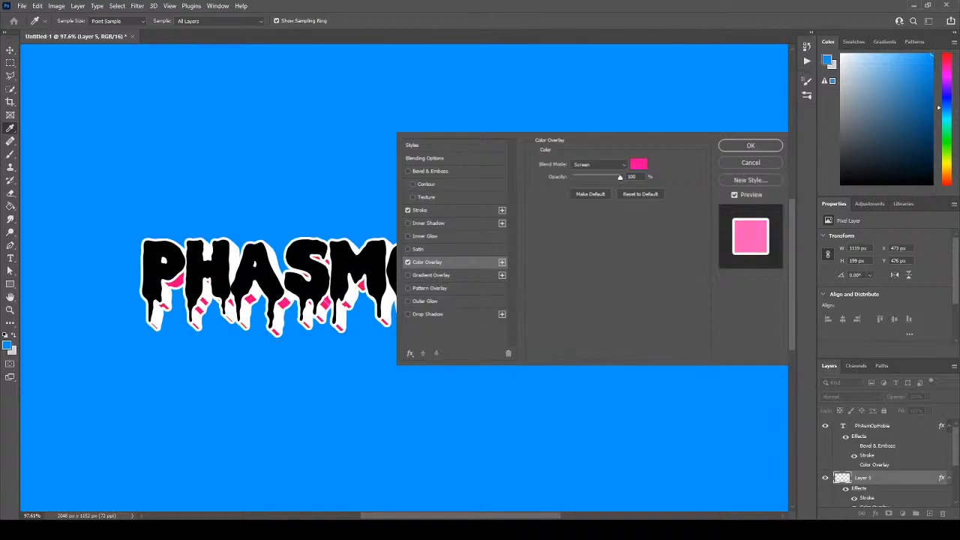
pyautogui.moveTo(613, 287); pyautogui.dragTo(613, 316)
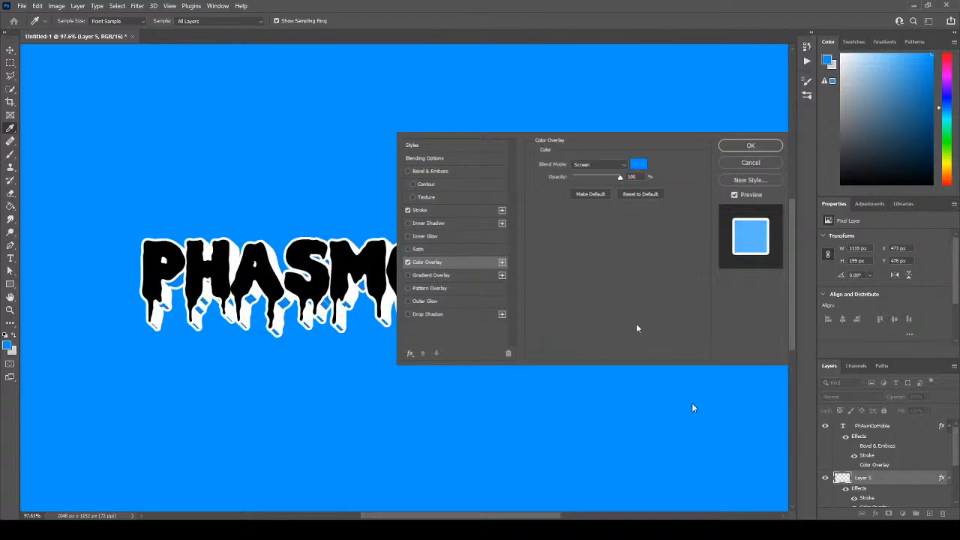
pyautogui.moveTo(610, 314); pyautogui.dragTo(610, 318)
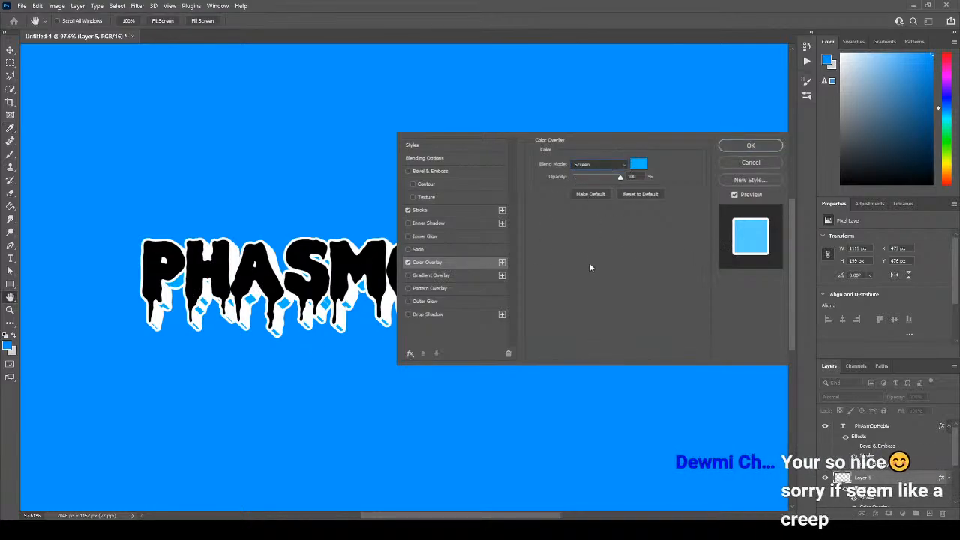
# Compare Multiply and Overlay blending for Layer 5's blue Color Overlay, then apply it in Normal mode at about 58% opacity.
pyautogui.click(585, 203)
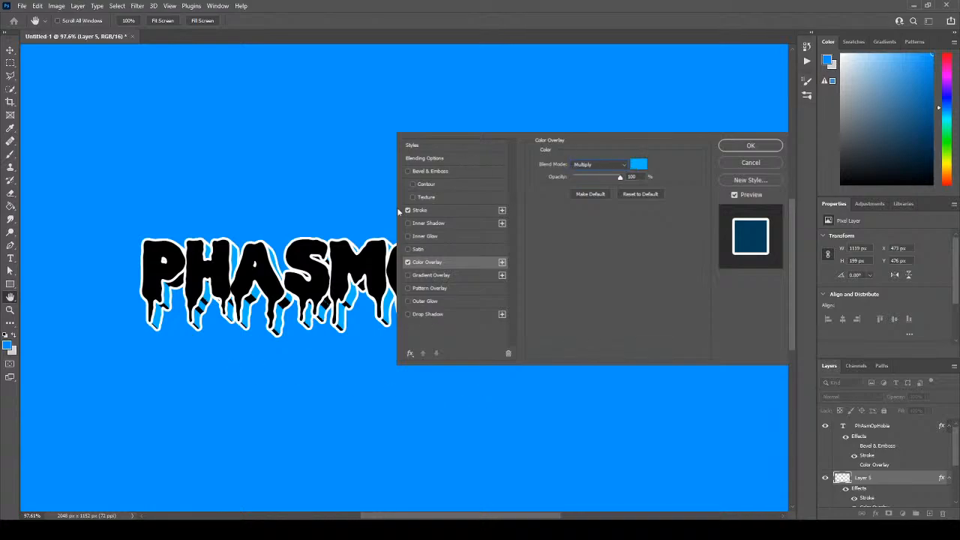
pyautogui.click(637, 163)
pyautogui.click(578, 287)
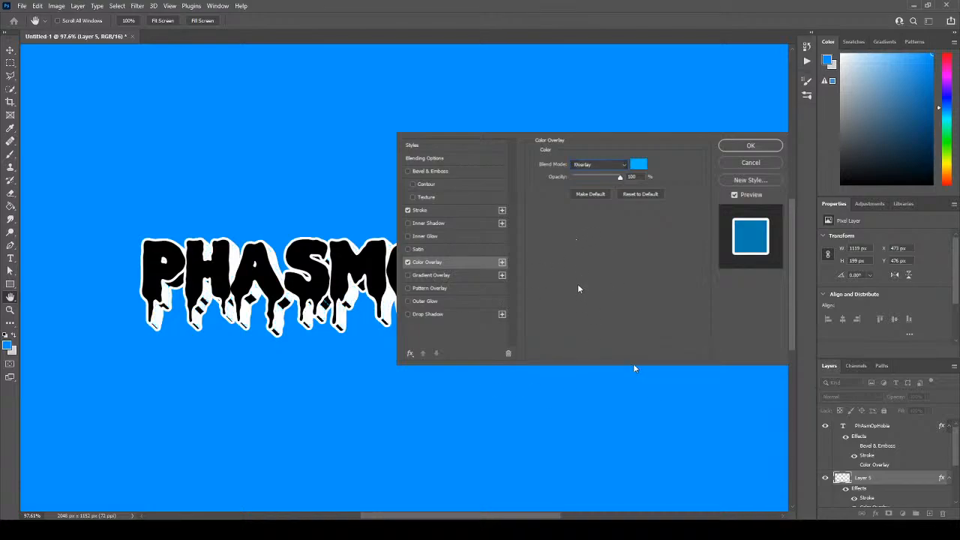
pyautogui.click(592, 173)
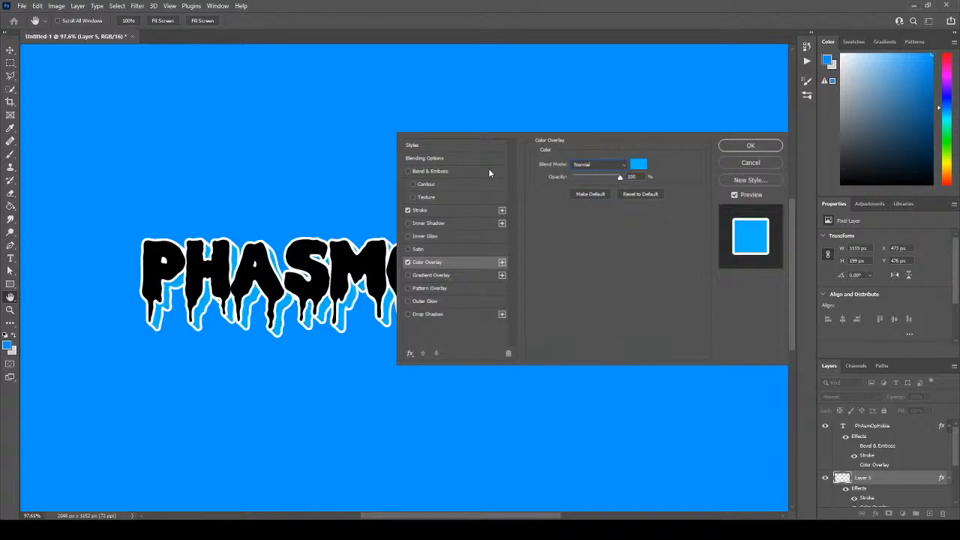
pyautogui.click(635, 165)
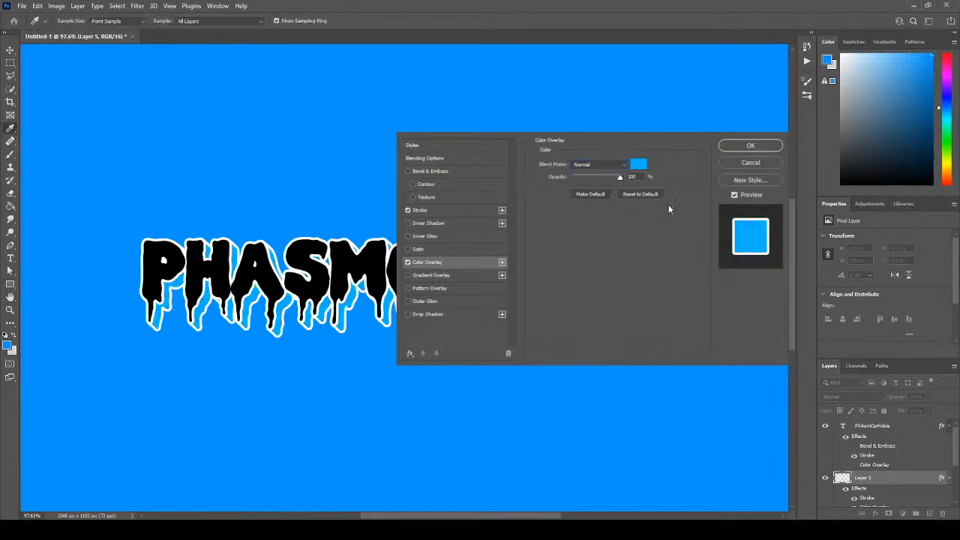
pyautogui.moveTo(619, 178)
pyautogui.mouseDown()
pyautogui.moveTo(588, 179)
pyautogui.moveTo(601, 179)
pyautogui.mouseUp()
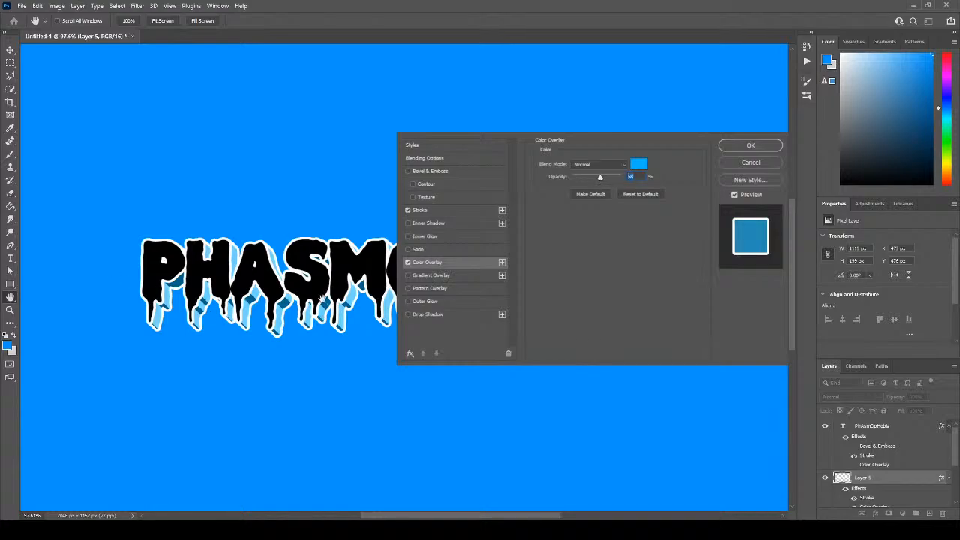
pyautogui.moveTo(600, 177)
pyautogui.mouseDown()
pyautogui.moveTo(589, 176)
pyautogui.moveTo(613, 176)
pyautogui.moveTo(601, 178)
pyautogui.mouseUp()
pyautogui.click(739, 150)
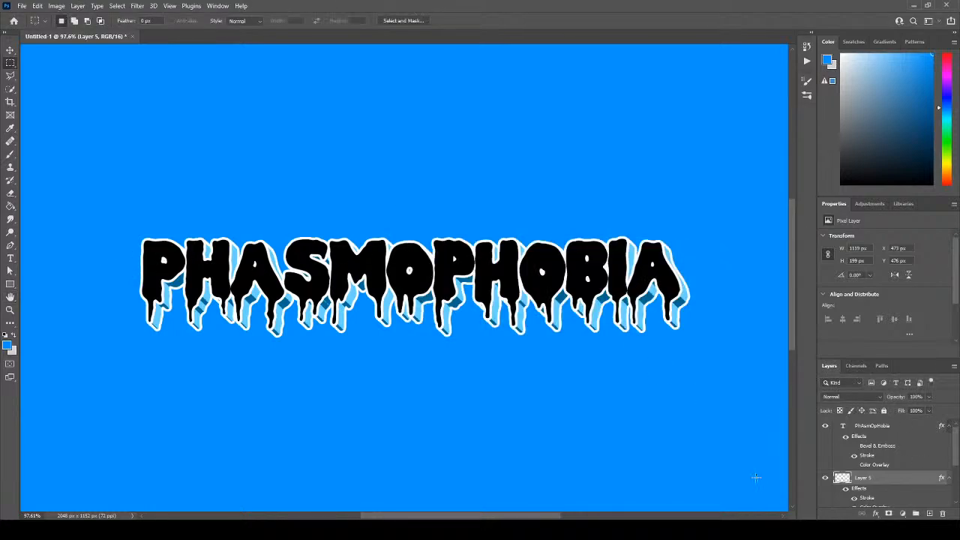
# Try a red-to-white Gradient Overlay together with a magenta Color Overlay in Screen and Normal modes on the PhAsmOpHobia text.
pyautogui.doubleClick(878, 426)
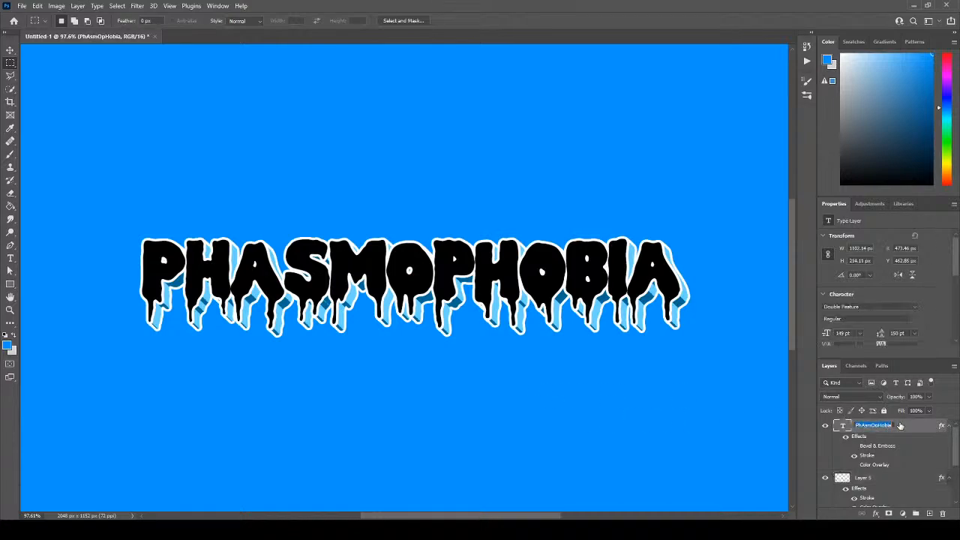
pyautogui.doubleClick(910, 427)
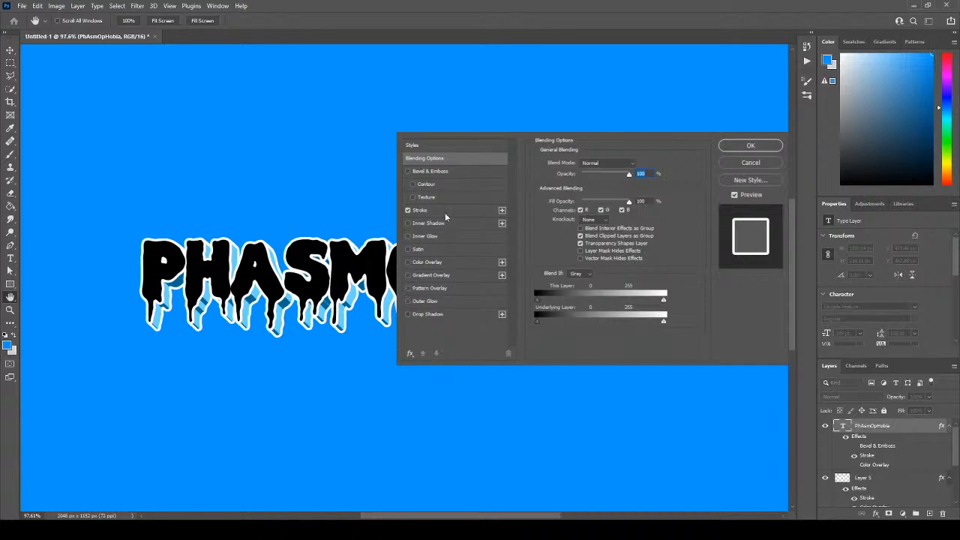
pyautogui.click(415, 276)
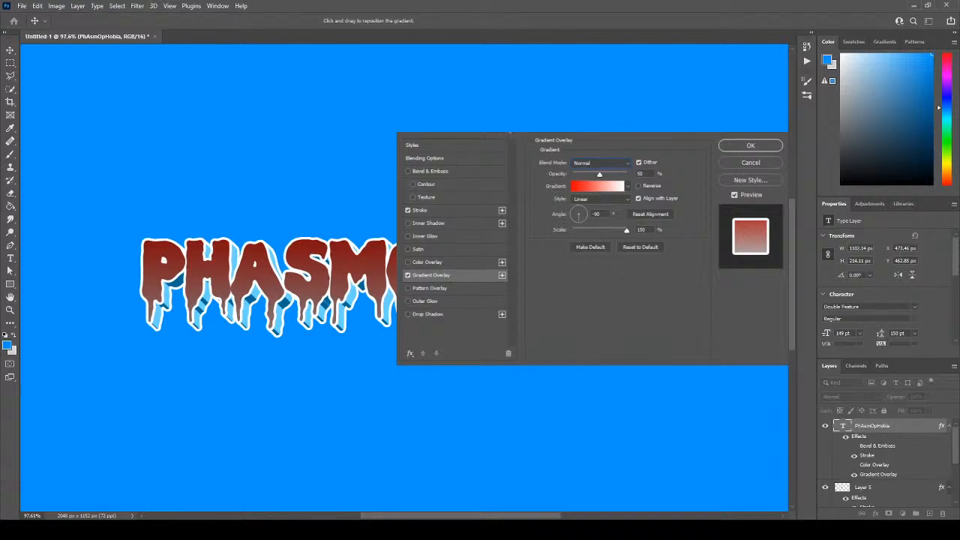
pyautogui.click(409, 262)
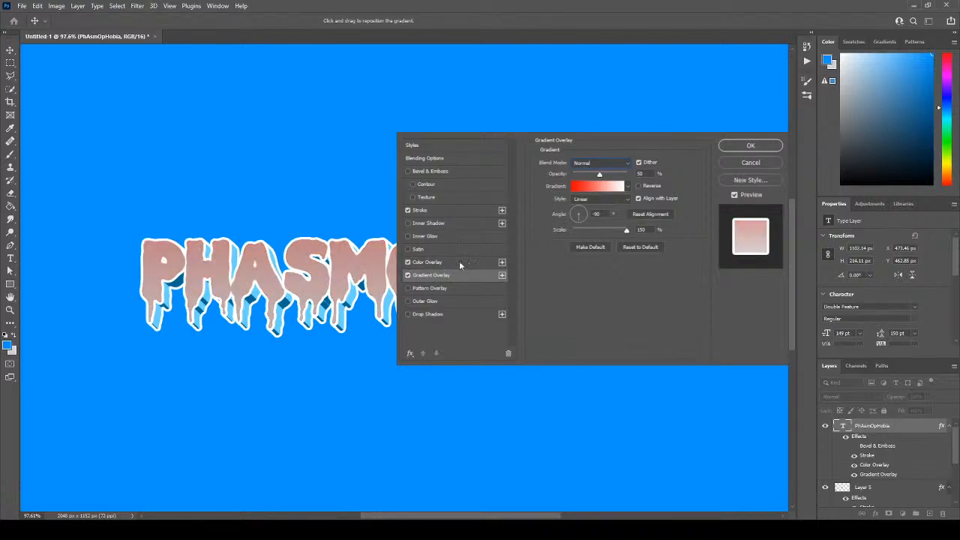
pyautogui.click(459, 264)
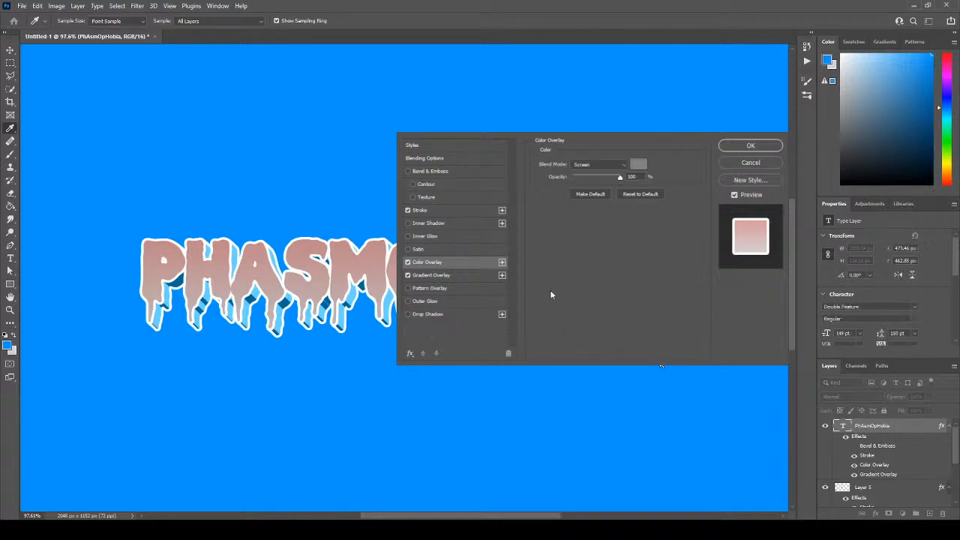
pyautogui.click(634, 280)
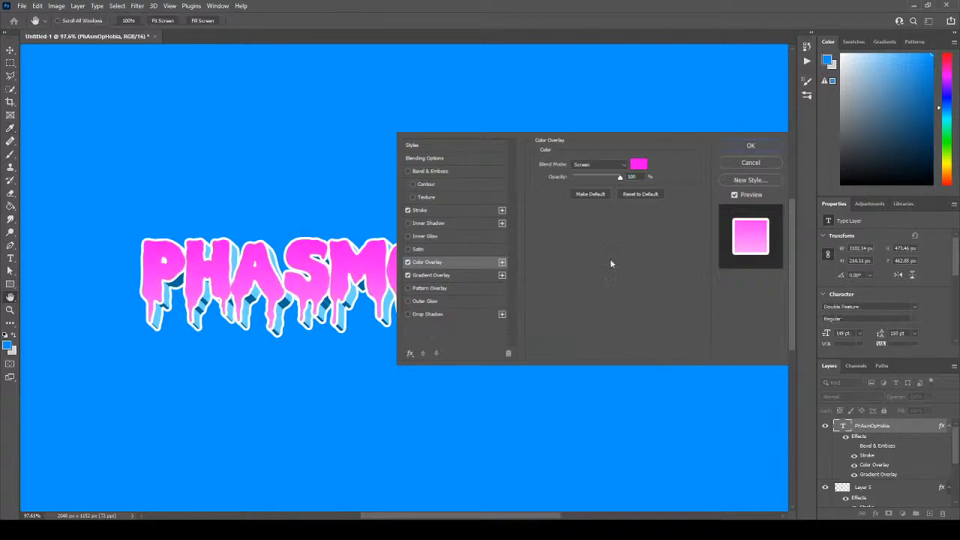
pyautogui.click(429, 275)
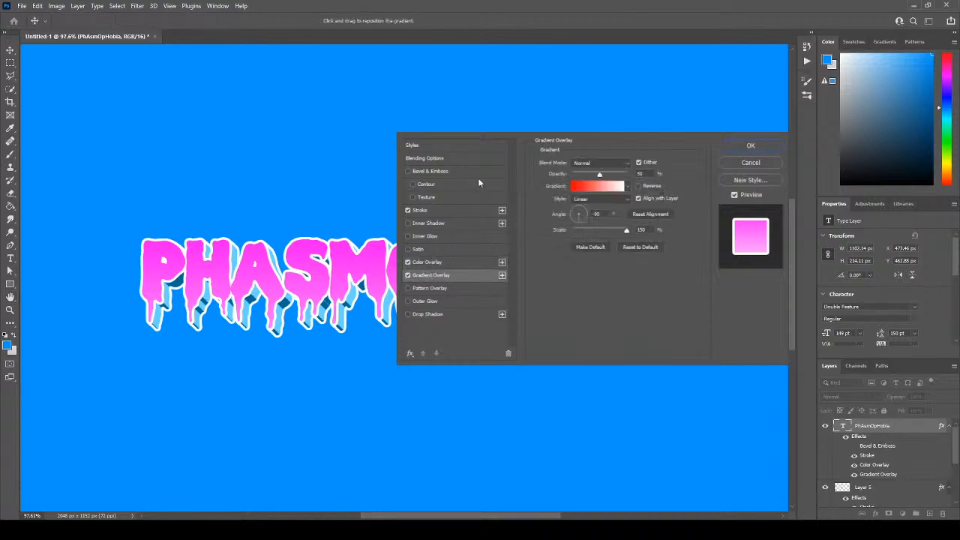
pyautogui.click(429, 261)
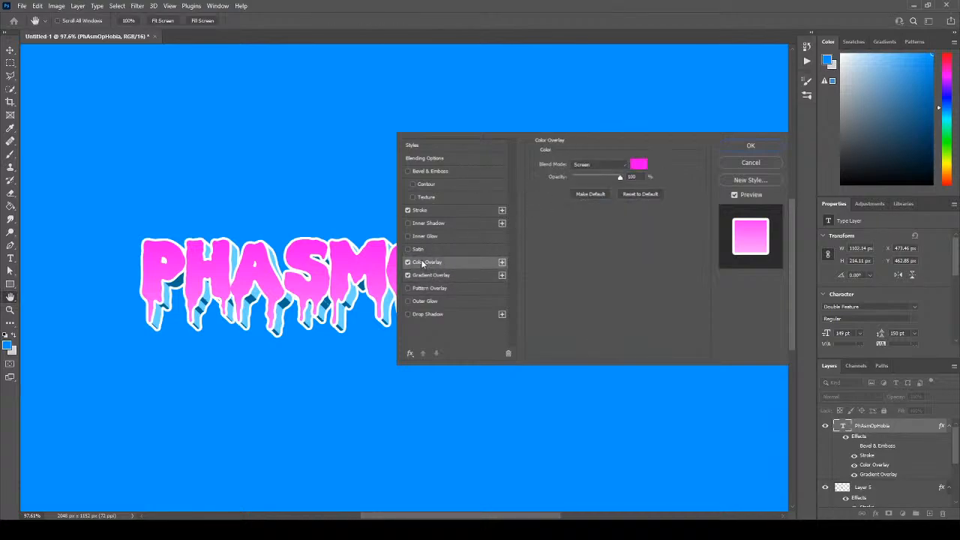
pyautogui.click(588, 175)
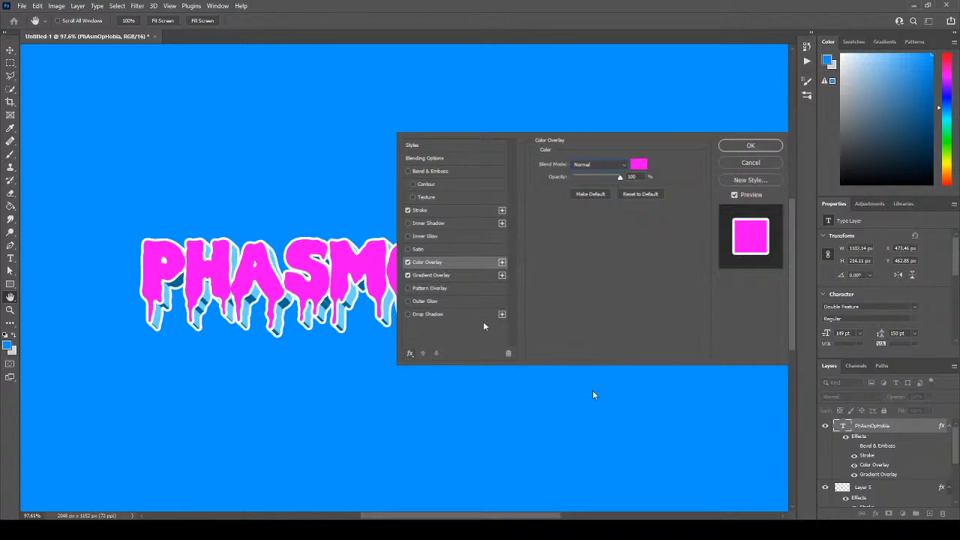
# Delete the Color Overlay and Gradient Overlay from the PhAsmOpHobia text's layer style.
pyautogui.click(508, 354)
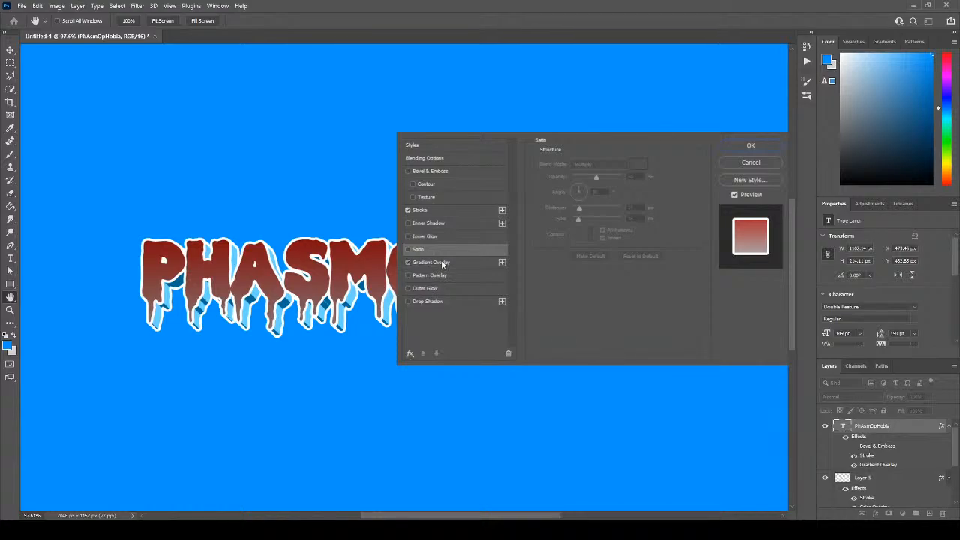
pyautogui.click(442, 263)
pyautogui.click(508, 354)
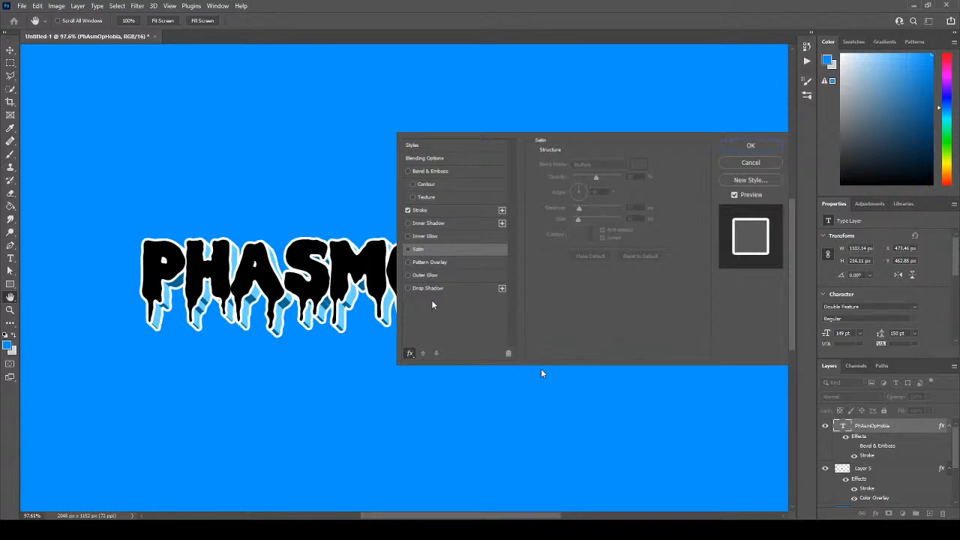
# Add a bright magenta Color Overlay in Normal mode at 100% opacity to the PhAsmOpHobia text.
pyautogui.click(427, 289)
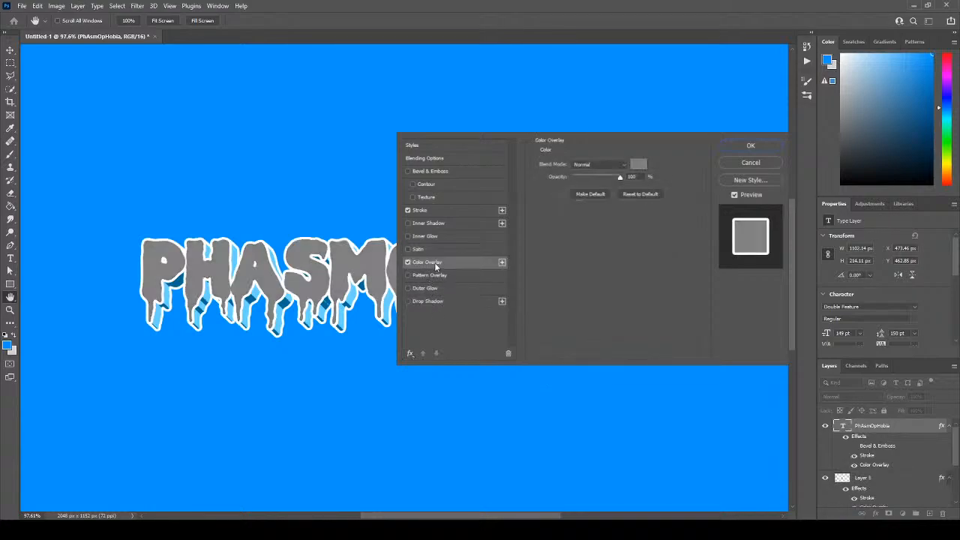
pyautogui.click(637, 166)
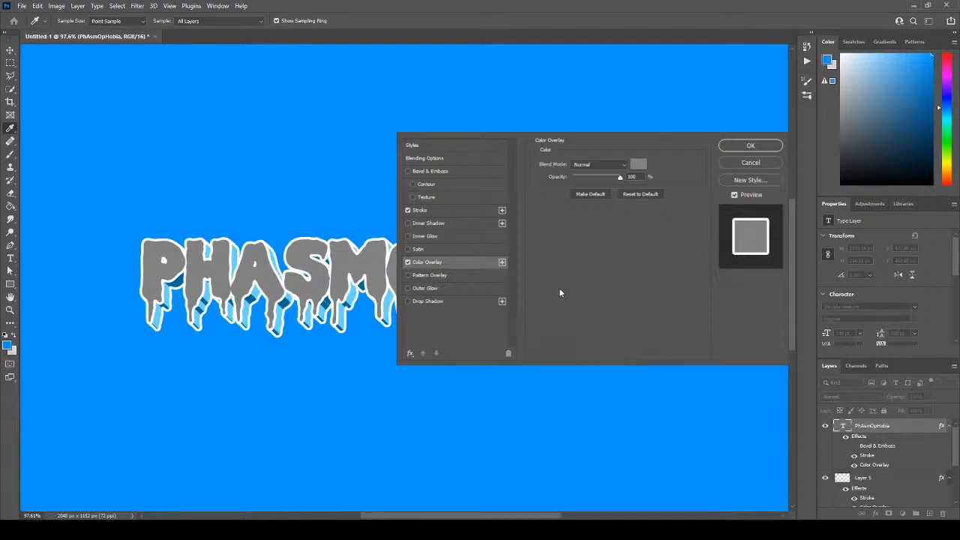
pyautogui.moveTo(534, 294); pyautogui.dragTo(537, 248)
pyautogui.click(615, 273)
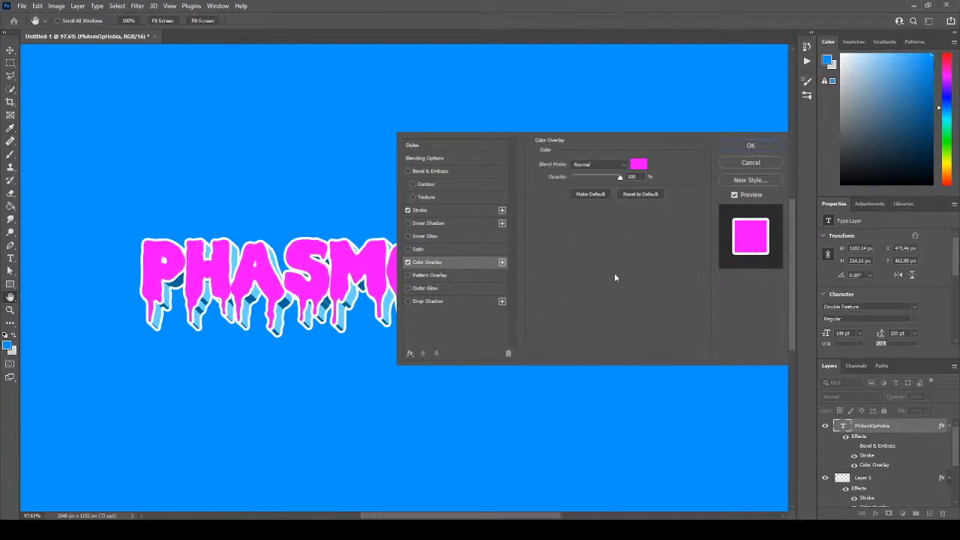
# Add a black-to-white linear Gradient Overlay in Multiply mode at 100% opacity to the PhAsmOpHobia text.
pyautogui.click(432, 275)
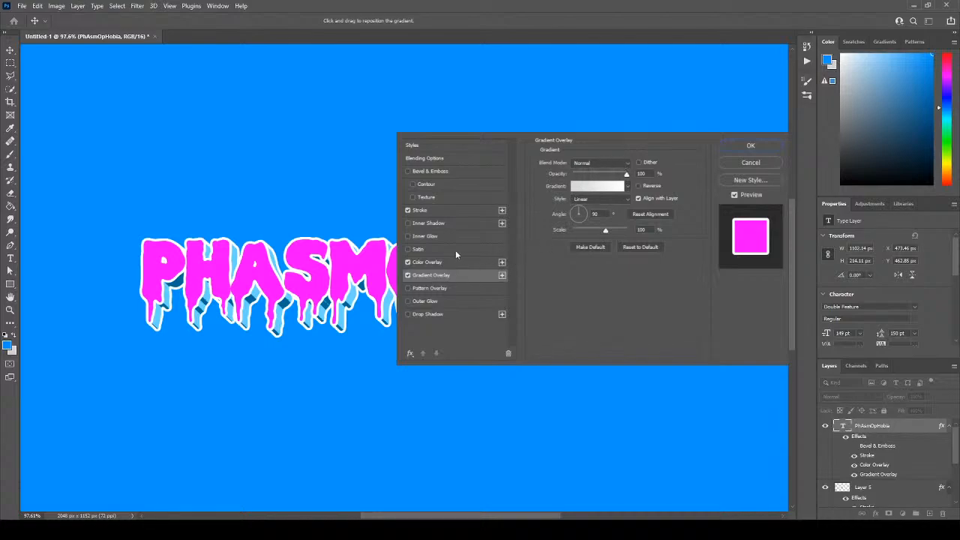
pyautogui.click(587, 201)
pyautogui.click(594, 186)
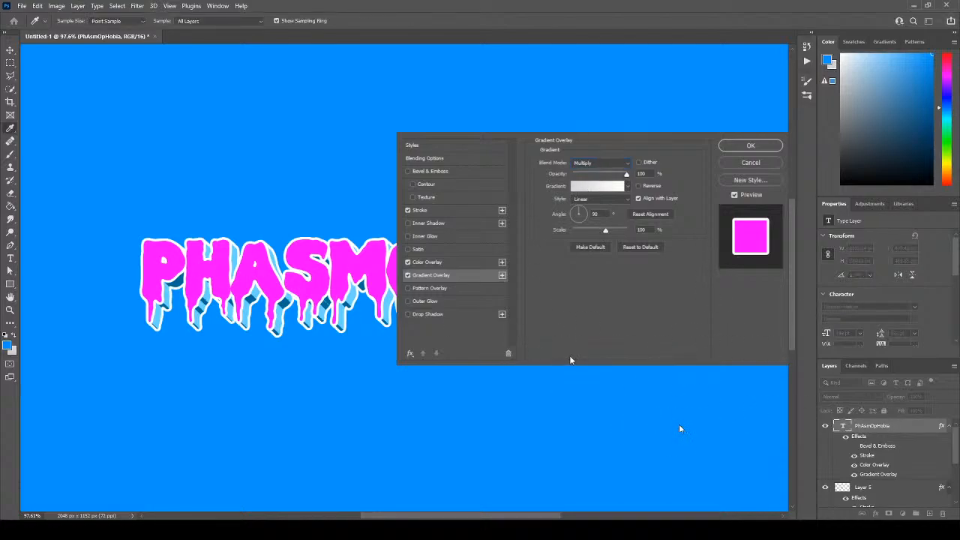
pyautogui.click(609, 452)
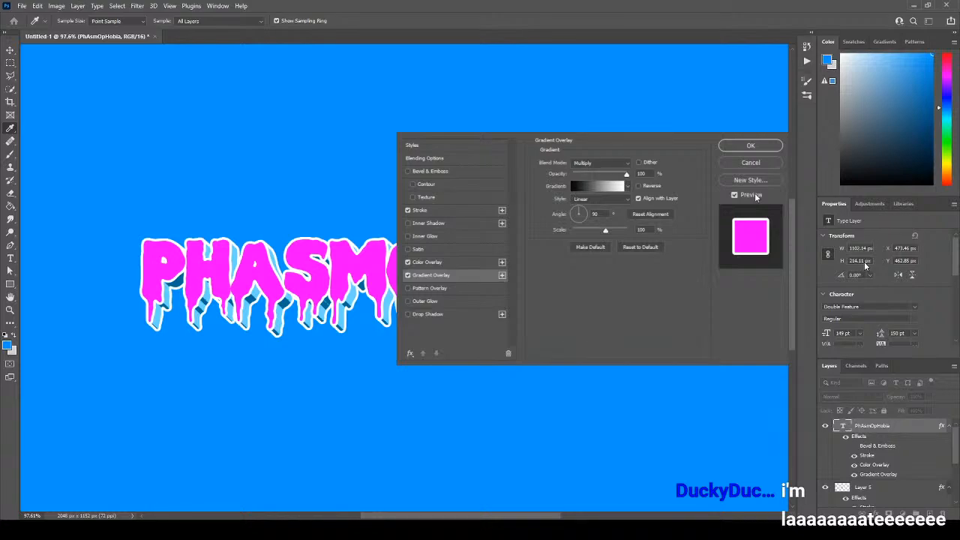
# Turn off the text's Color Overlay and set its Gradient Overlay blend mode to Normal.
pyautogui.click(408, 263)
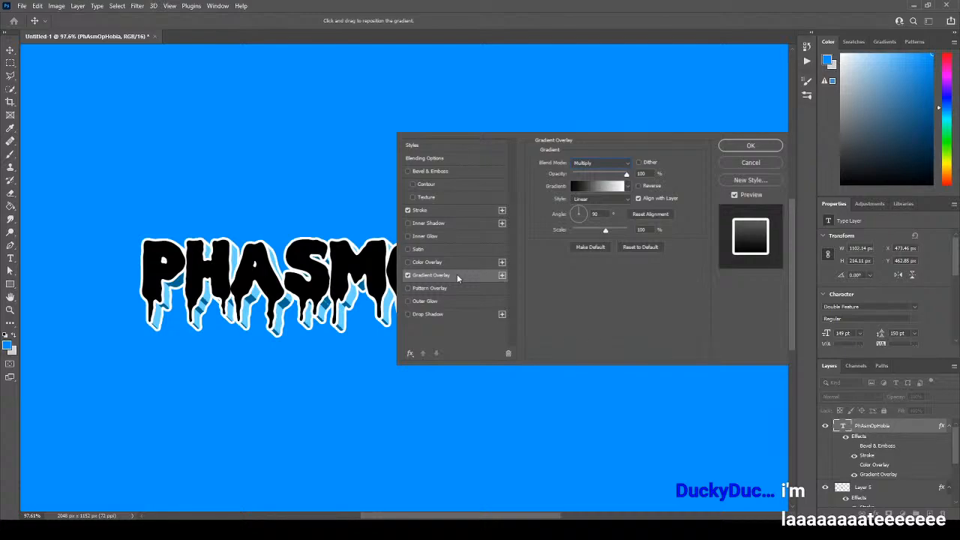
pyautogui.click(627, 164)
pyautogui.click(584, 173)
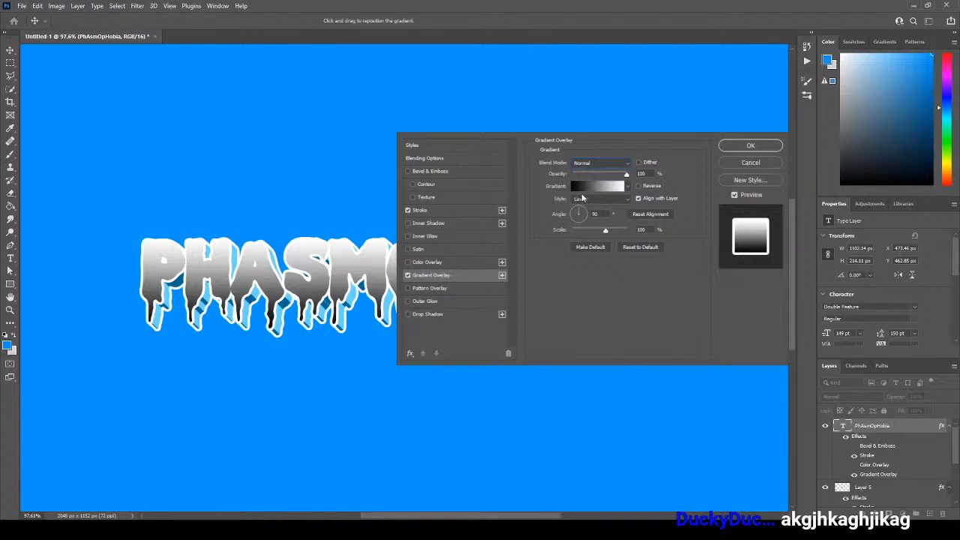
# Swap the gradient's black and white stops so the text fades from black at its top to white in the drips.
pyautogui.click(612, 187)
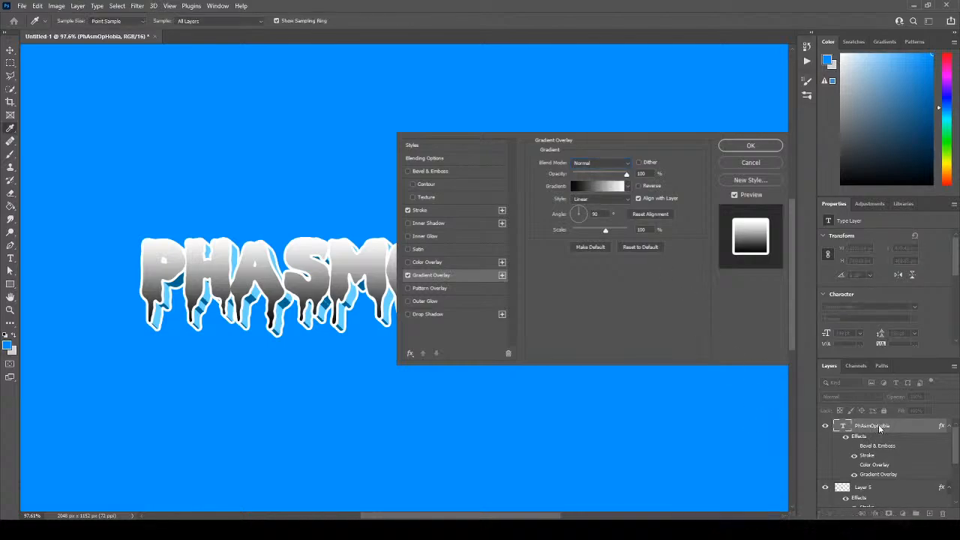
pyautogui.moveTo(678, 432); pyautogui.dragTo(819, 427)
pyautogui.moveTo(881, 427); pyautogui.dragTo(738, 425)
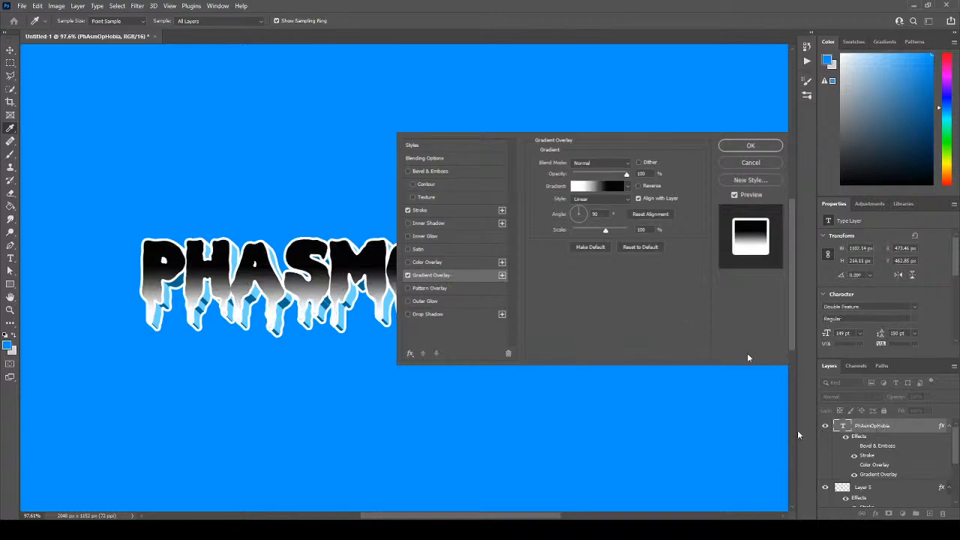
pyautogui.moveTo(819, 428); pyautogui.dragTo(891, 431)
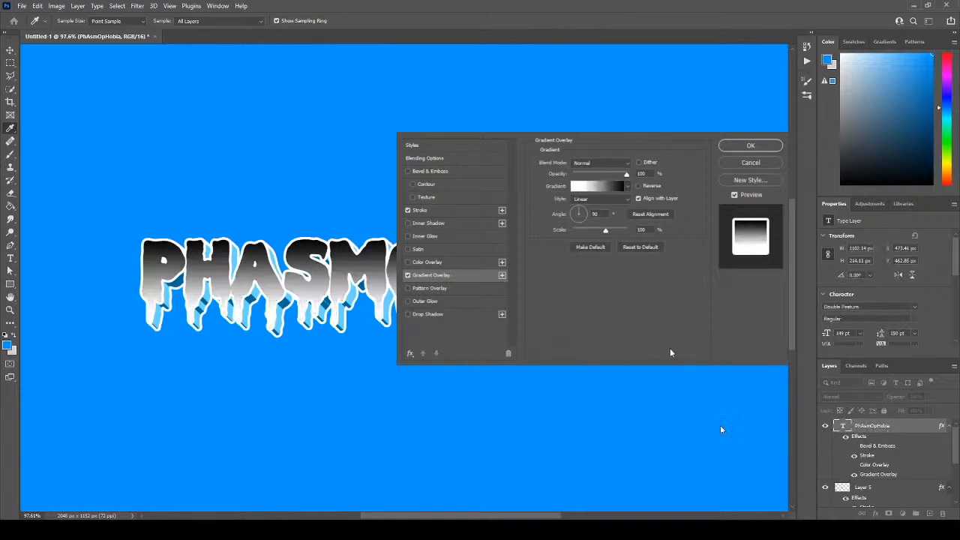
pyautogui.moveTo(718, 428); pyautogui.dragTo(650, 432)
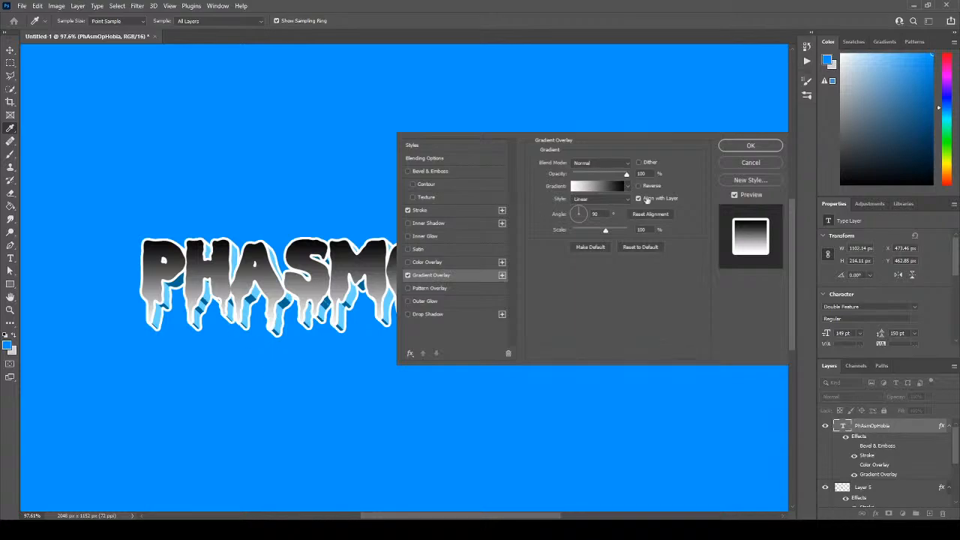
# Recolor the gradient's white stop to bright magenta and apply the Gradient Overlay to the PhAsmOpHobia text.
pyautogui.click(868, 259)
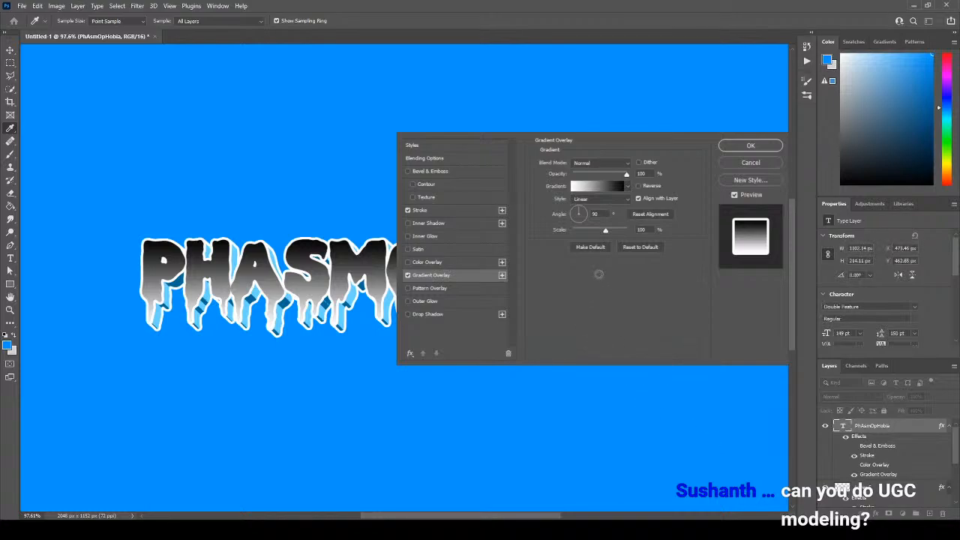
pyautogui.moveTo(599, 275); pyautogui.dragTo(666, 217)
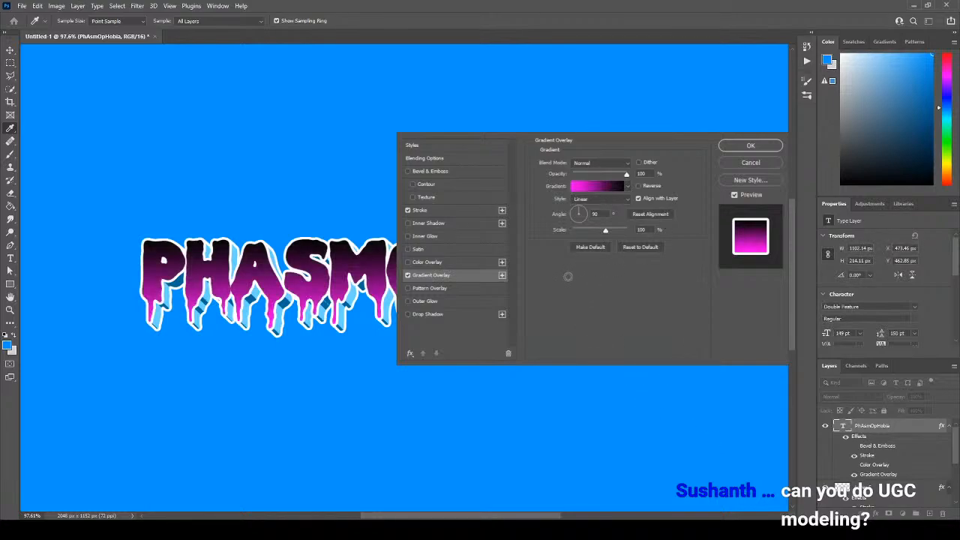
pyautogui.click(750, 146)
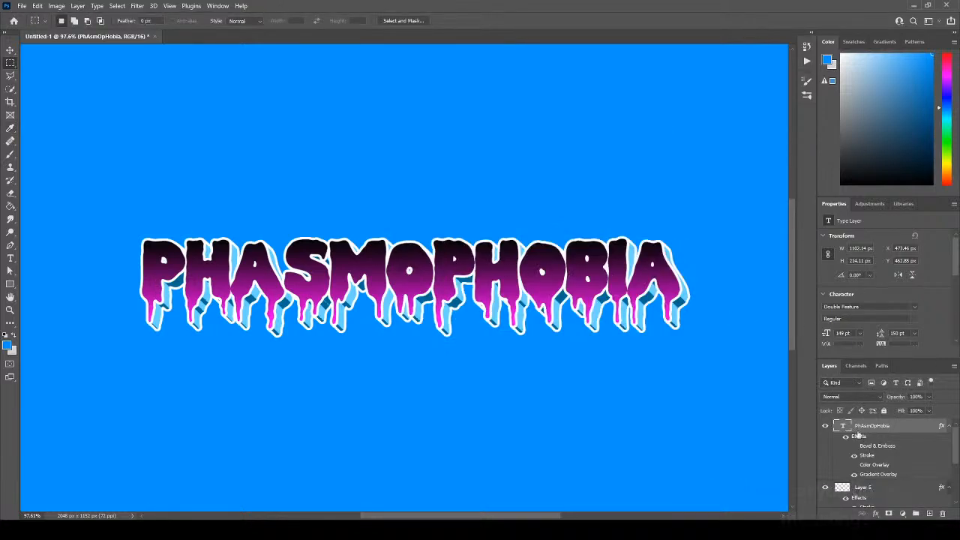
# Add a black Color Overlay in Normal mode at 100% opacity to the blue background fill on Layer 4.
pyautogui.scroll(-3, 859, 435)
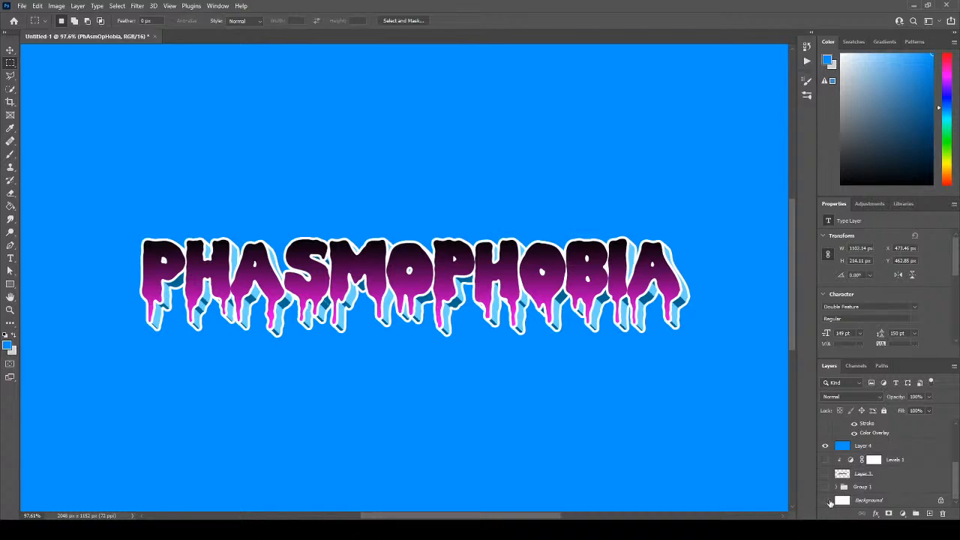
pyautogui.click(843, 447)
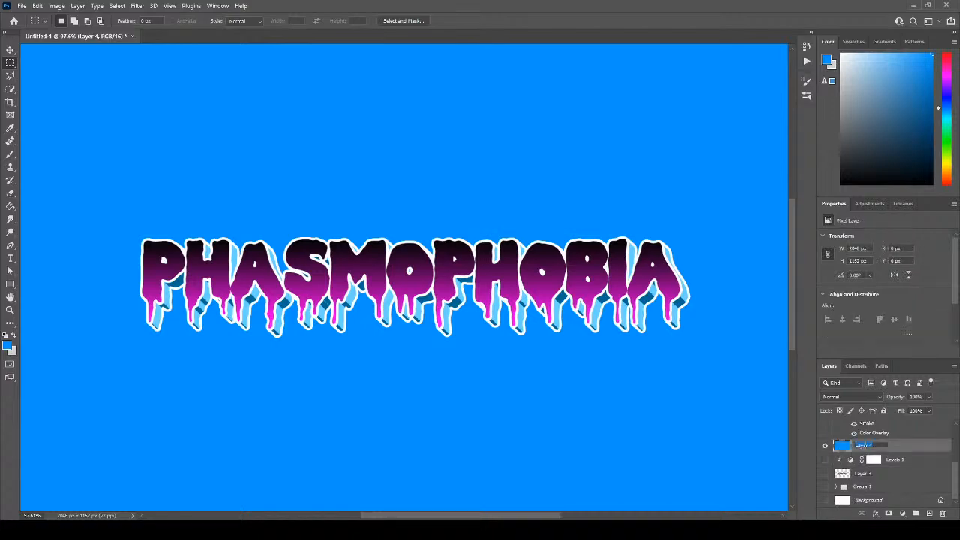
pyautogui.press('space')
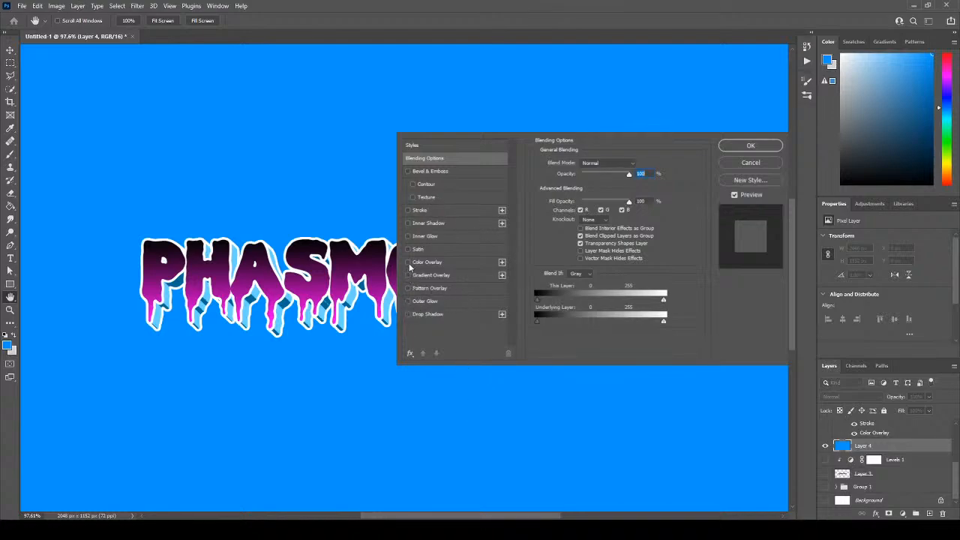
pyautogui.click(408, 263)
pyautogui.click(448, 262)
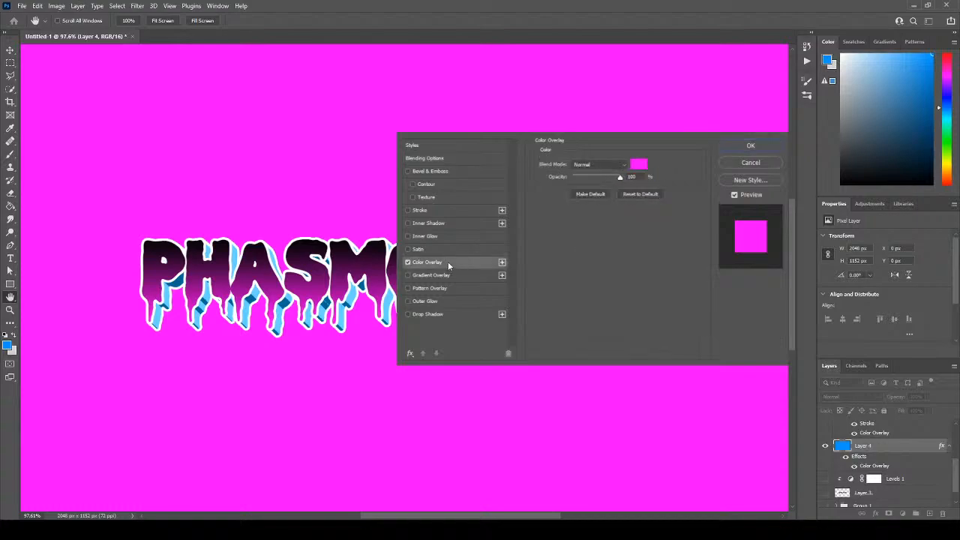
pyautogui.click(643, 165)
pyautogui.moveTo(563, 304); pyautogui.dragTo(467, 466)
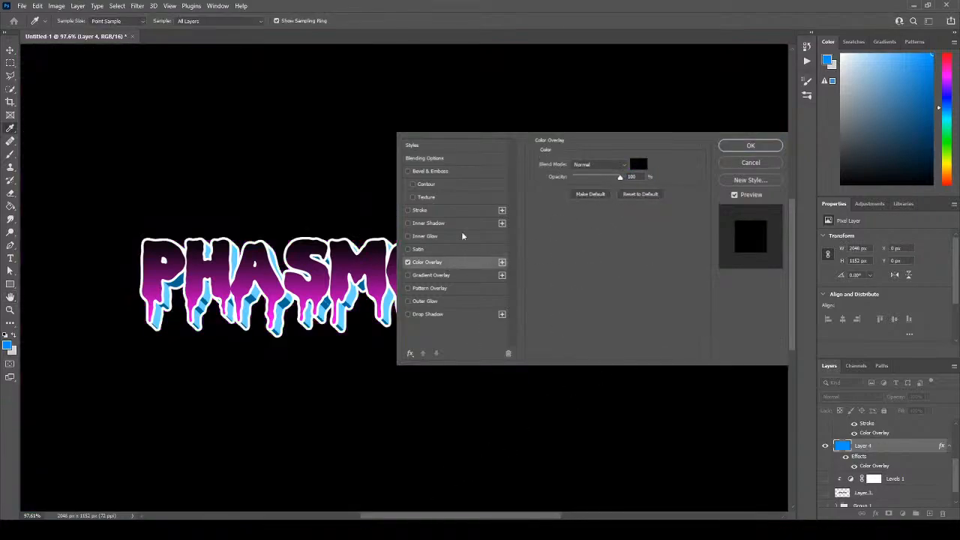
pyautogui.click(692, 262)
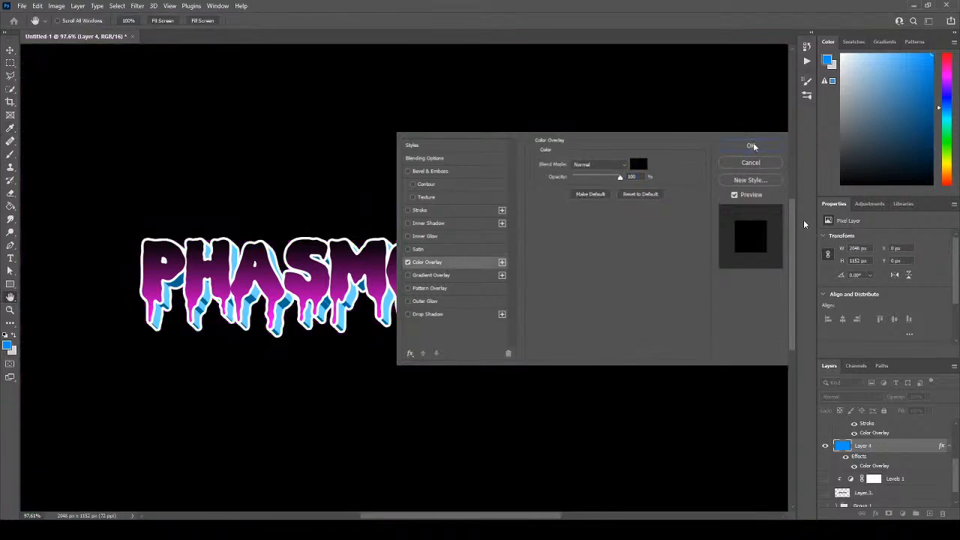
pyautogui.click(752, 146)
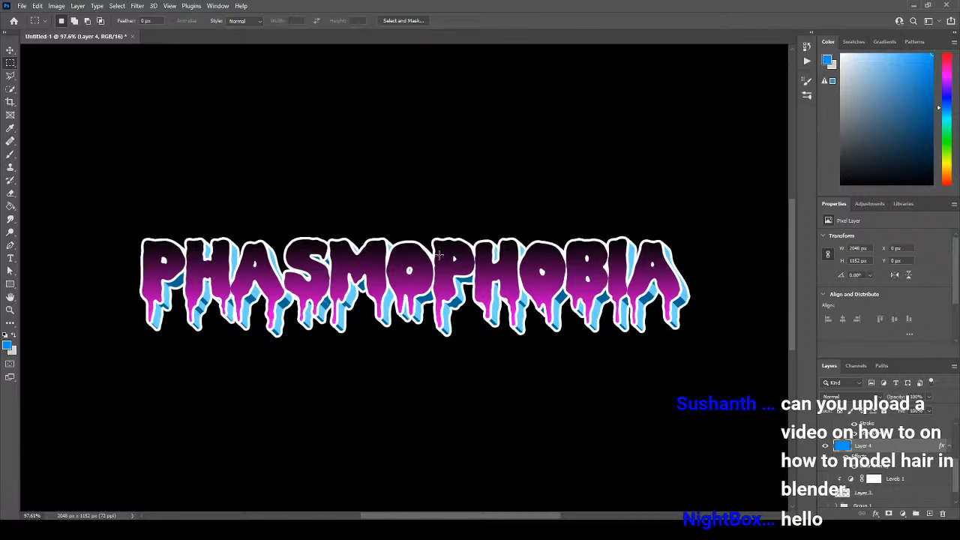
pyautogui.scroll(-1, 586, 362)
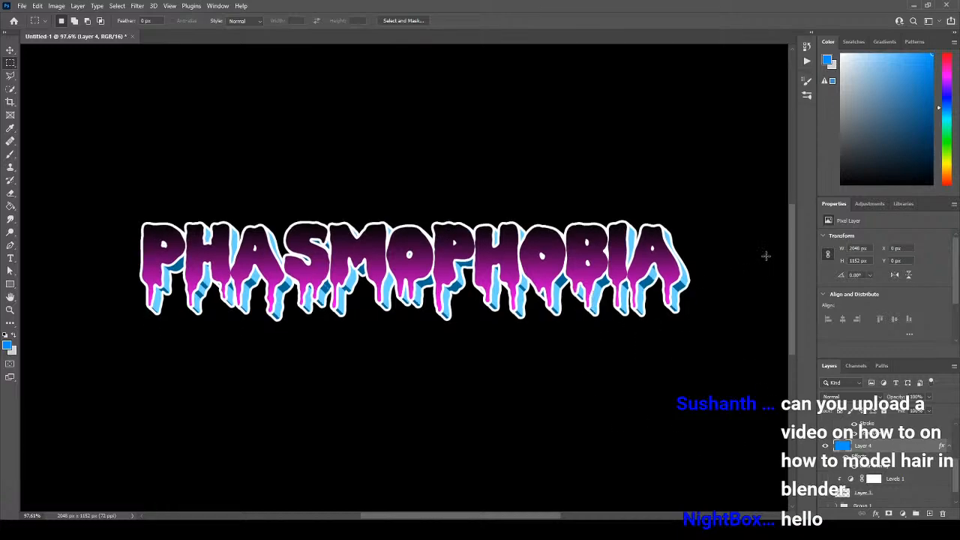
pyautogui.moveTo(791, 255); pyautogui.dragTo(783, 237)
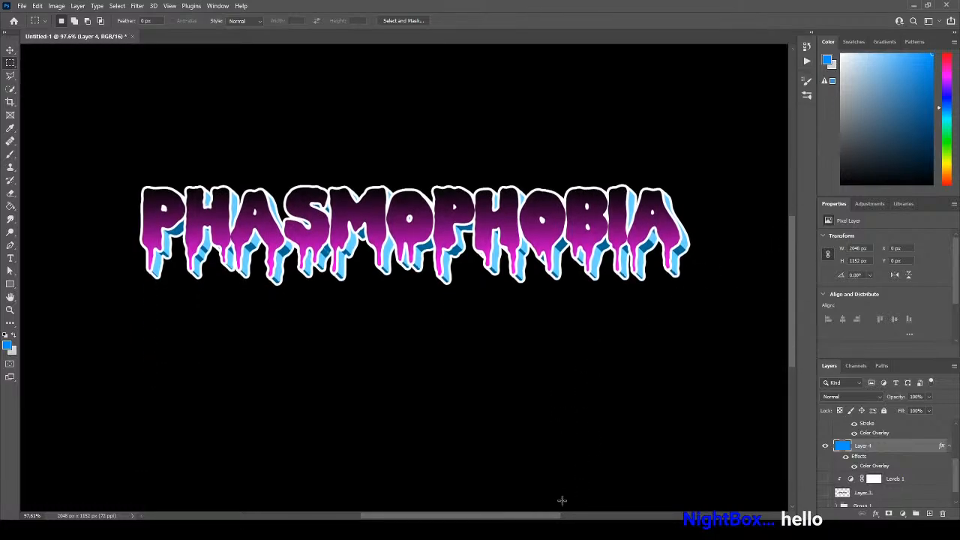
pyautogui.moveTo(559, 515)
pyautogui.mouseDown()
pyautogui.moveTo(584, 515)
pyautogui.moveTo(533, 514)
pyautogui.moveTo(542, 512)
pyautogui.mouseUp()
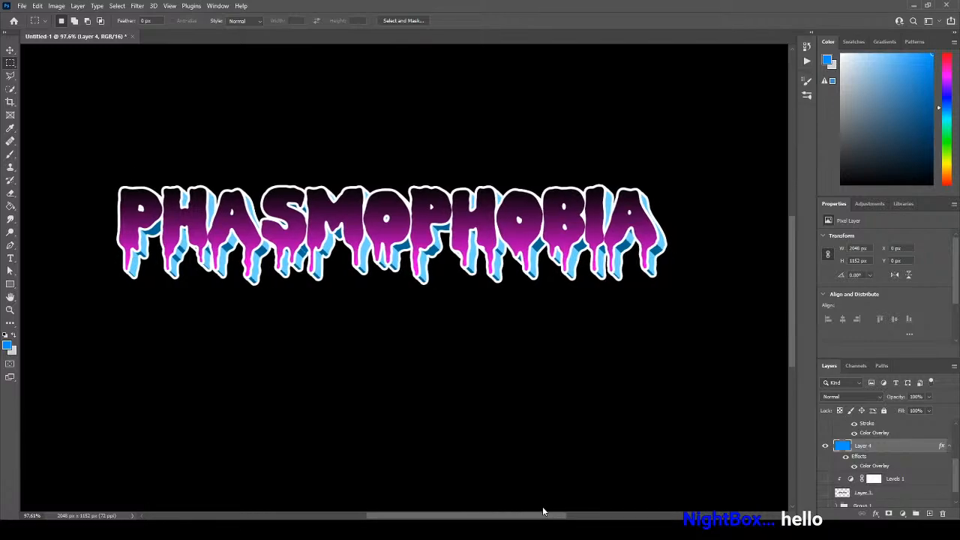
pyautogui.moveTo(796, 277)
pyautogui.mouseDown()
pyautogui.moveTo(796, 247)
pyautogui.moveTo(782, 275)
pyautogui.mouseUp()
pyautogui.moveTo(545, 516); pyautogui.dragTo(530, 515)
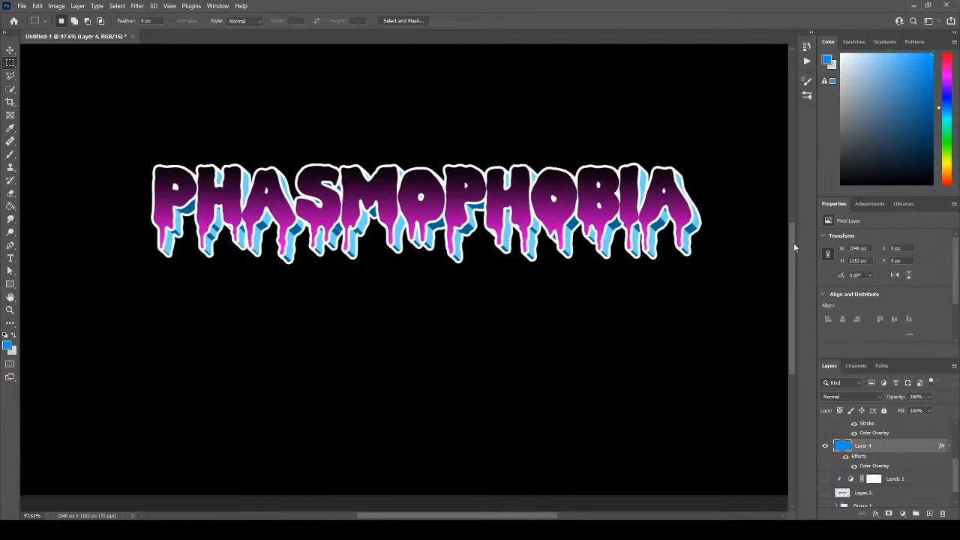
pyautogui.moveTo(794, 242)
pyautogui.mouseDown()
pyautogui.moveTo(802, 204)
pyautogui.moveTo(788, 234)
pyautogui.moveTo(779, 232)
pyautogui.mouseUp()
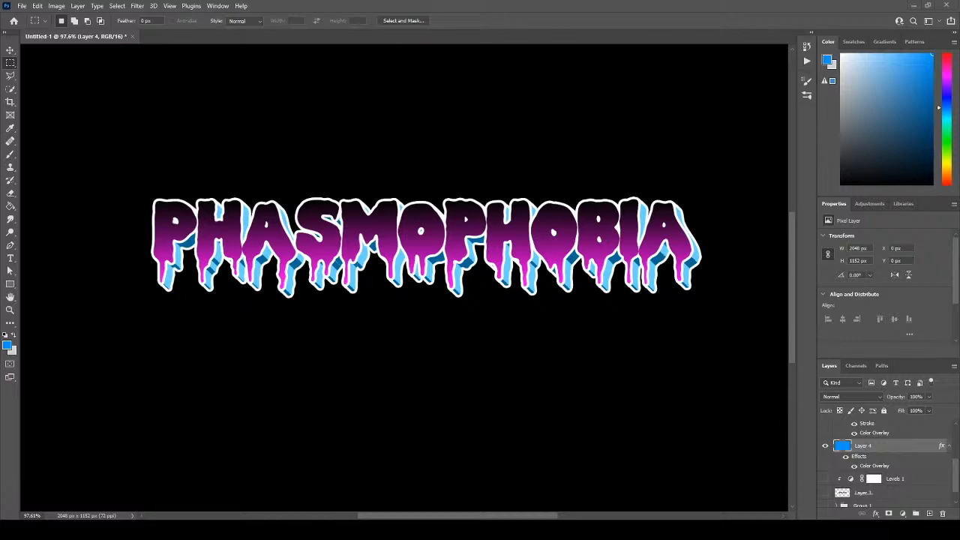
# In Streamlabs OBS's window capture settings, choose the Google Chrome "Notifications / Twitter" window as the captured window.
pyautogui.click(152, 134)
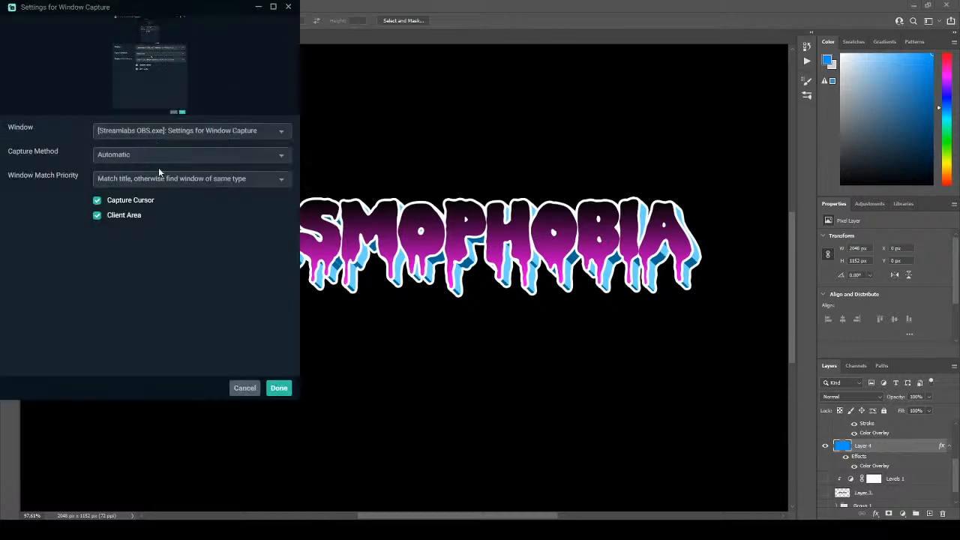
pyautogui.click(178, 132)
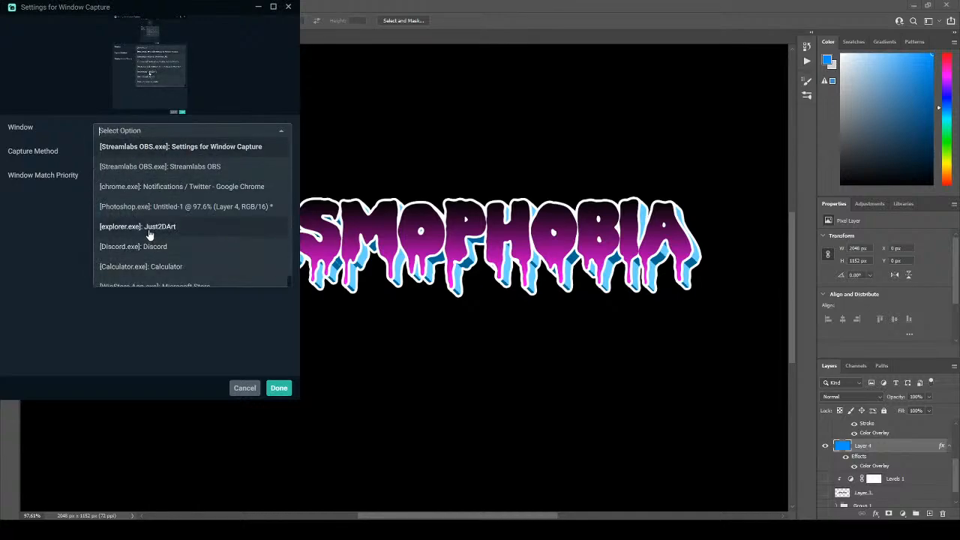
pyautogui.scroll(-1, 200, 252)
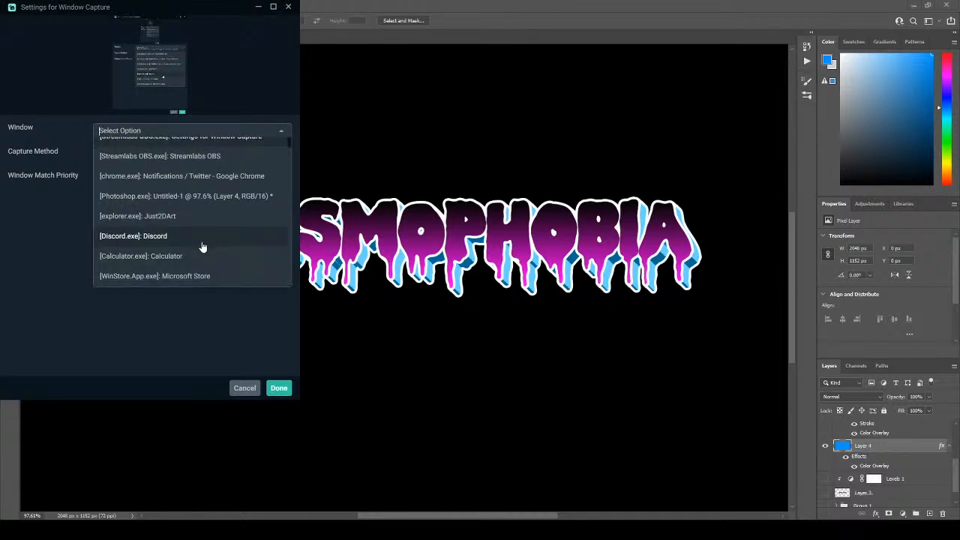
pyautogui.click(178, 183)
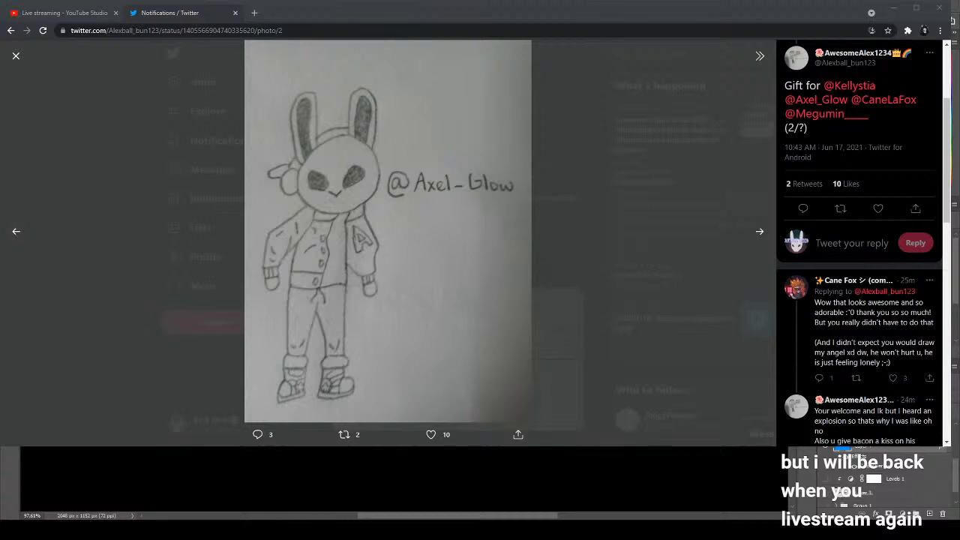
# Switch to Chrome and save the bunny character drawing from the Twitter post as a JPG file.
pyautogui.moveTo(858, 52)
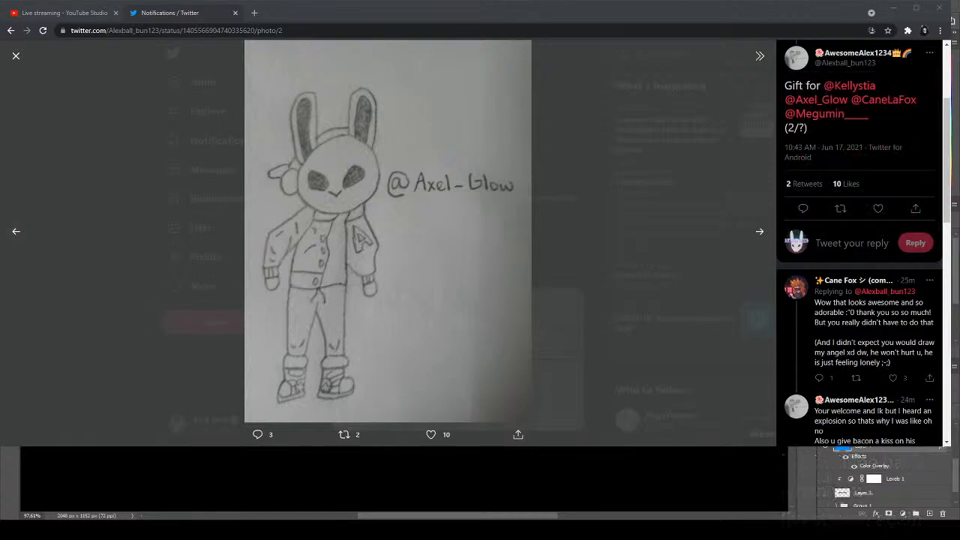
pyautogui.click(415, 121)
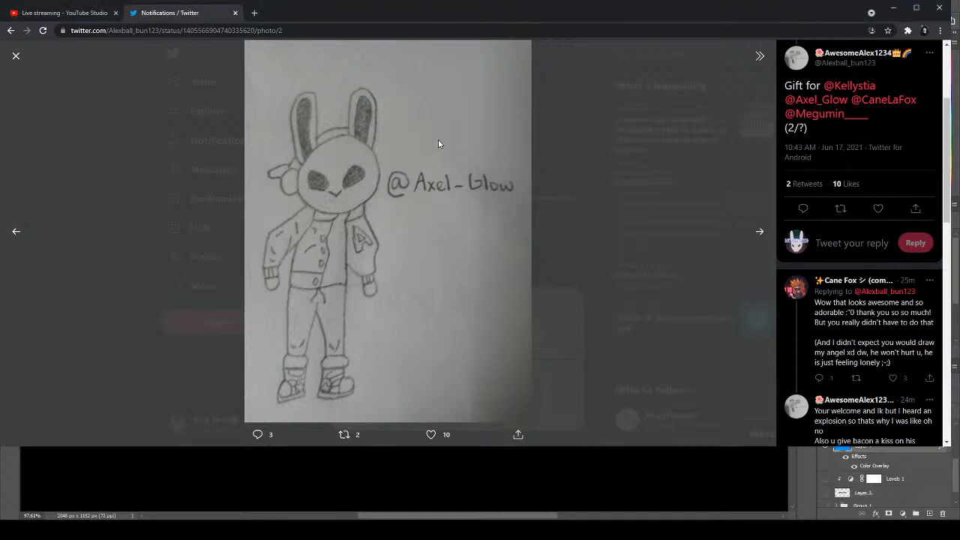
pyautogui.hotkey('alt', 'Tab')
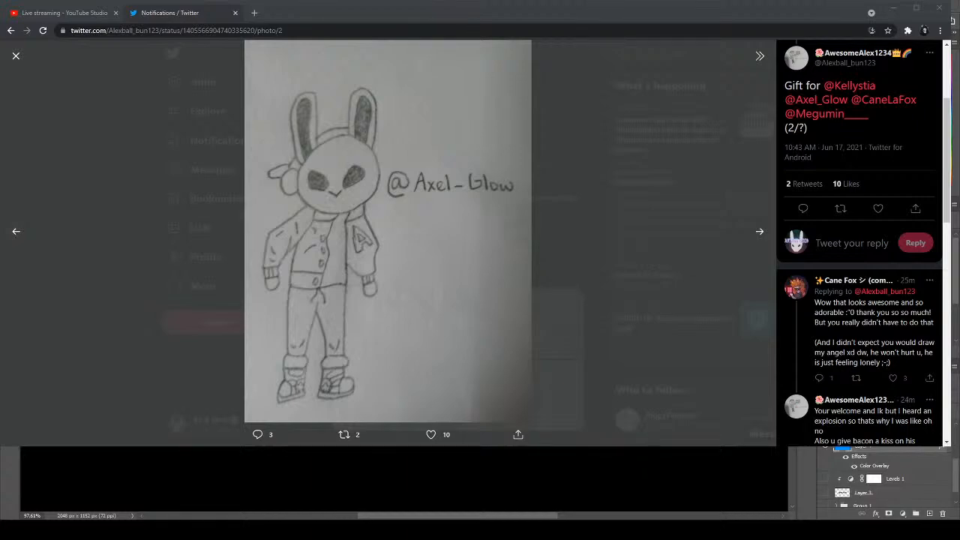
pyautogui.press('Return')
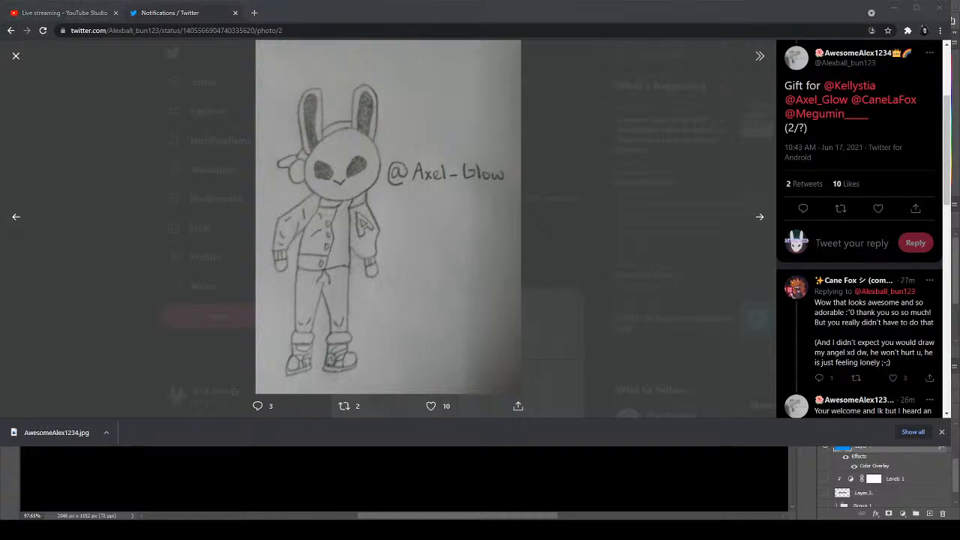
# Switch back to Photoshop and view the Phasmophobia title on its black background.
pyautogui.hotkey('alt', 'Tab')
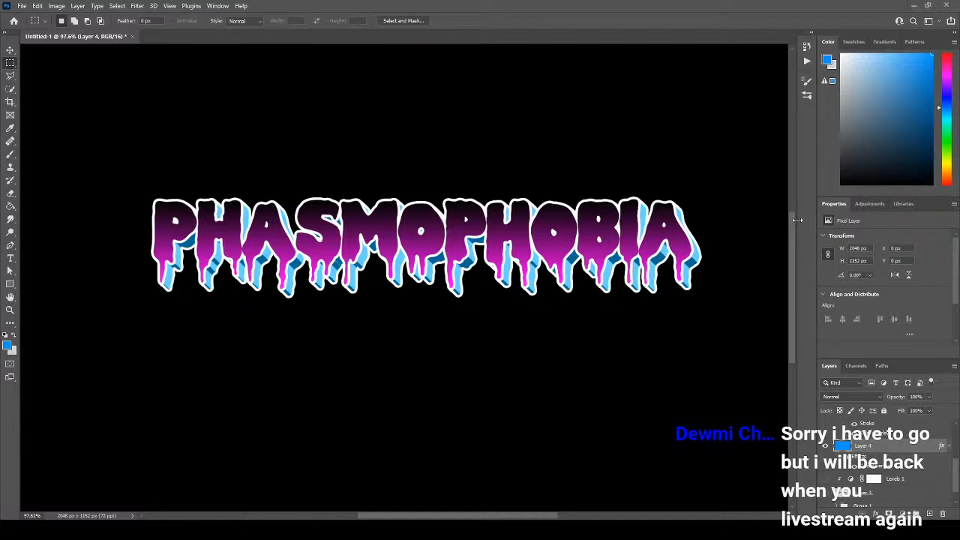
pyautogui.scroll(-3, 791, 230)
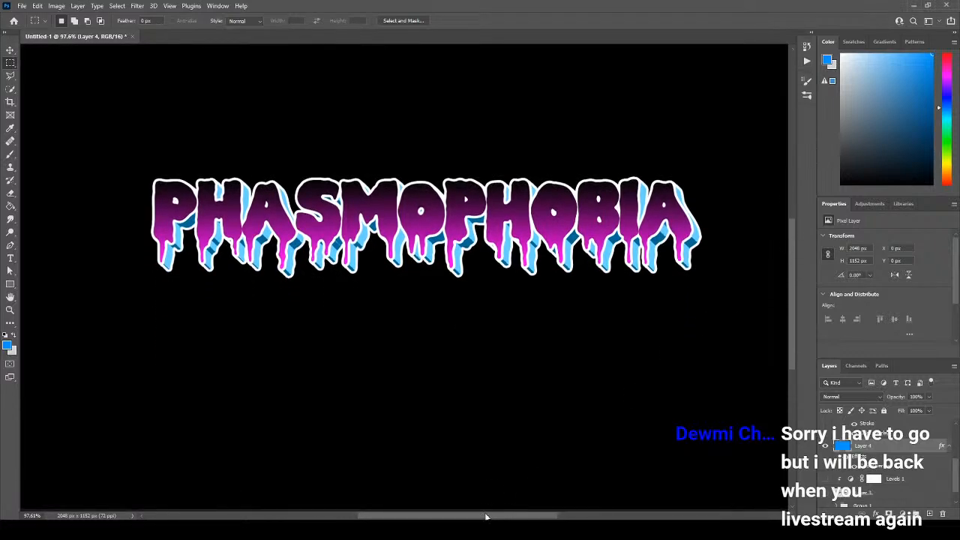
pyautogui.moveTo(442, 516)
pyautogui.mouseDown()
pyautogui.moveTo(472, 516)
pyautogui.moveTo(437, 516)
pyautogui.mouseUp()
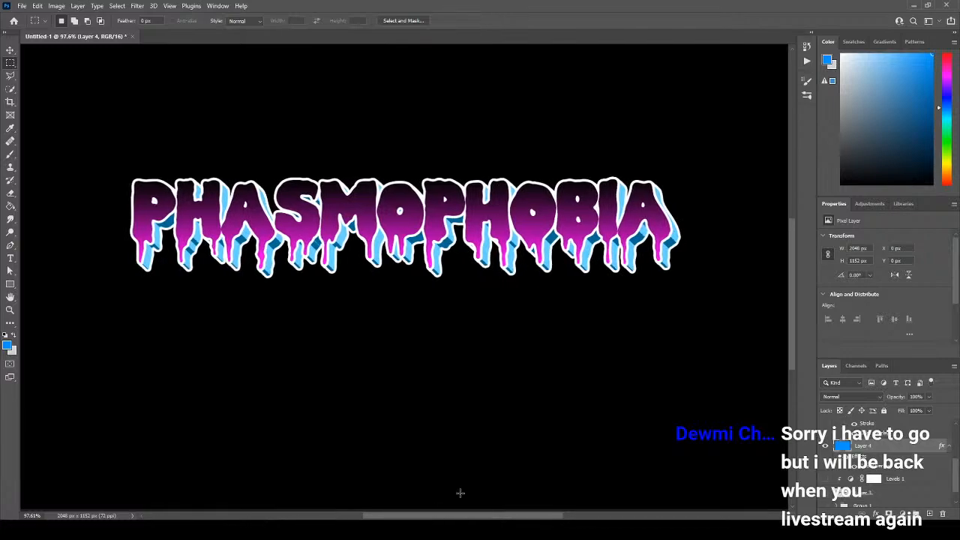
# Add an Outer Glow to Layer 5 behind the title and change the glow colour to bright blue.
pyautogui.moveTo(790, 260); pyautogui.dragTo(787, 247)
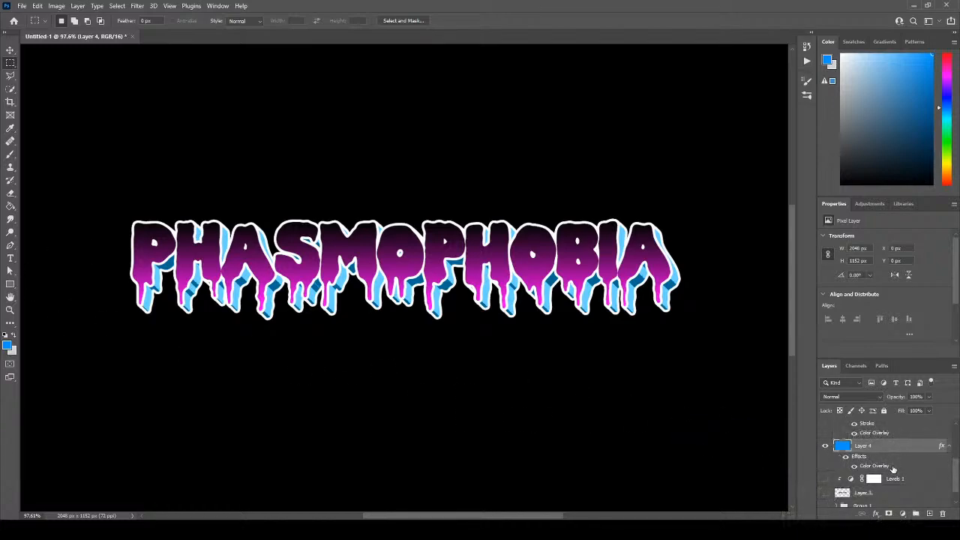
pyautogui.scroll(3, 879, 466)
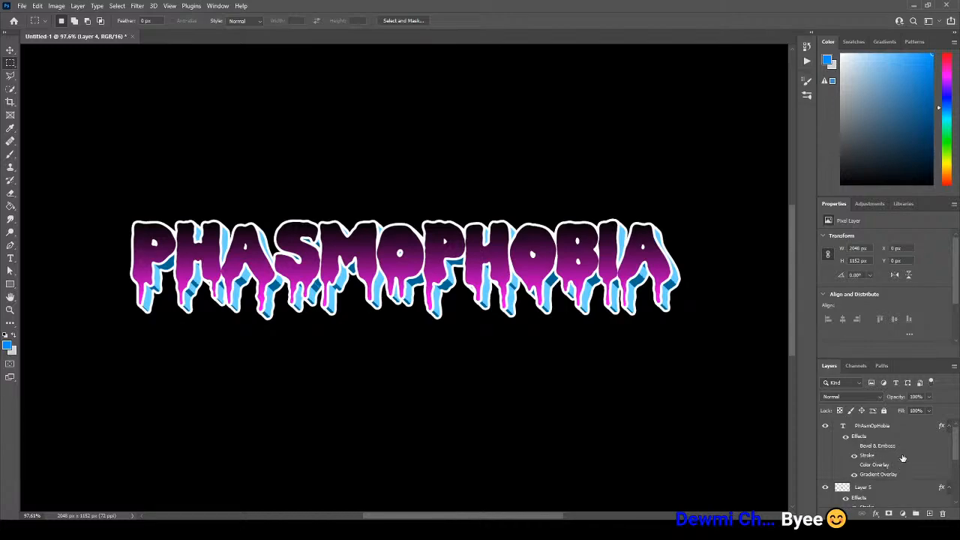
pyautogui.scroll(-1, 910, 469)
pyautogui.scroll(-1, 909, 468)
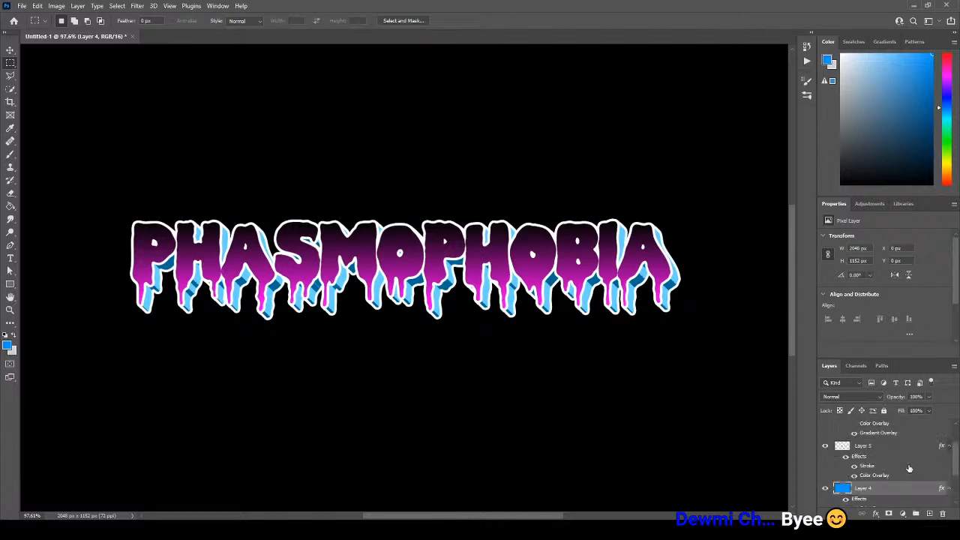
pyautogui.doubleClick(901, 449)
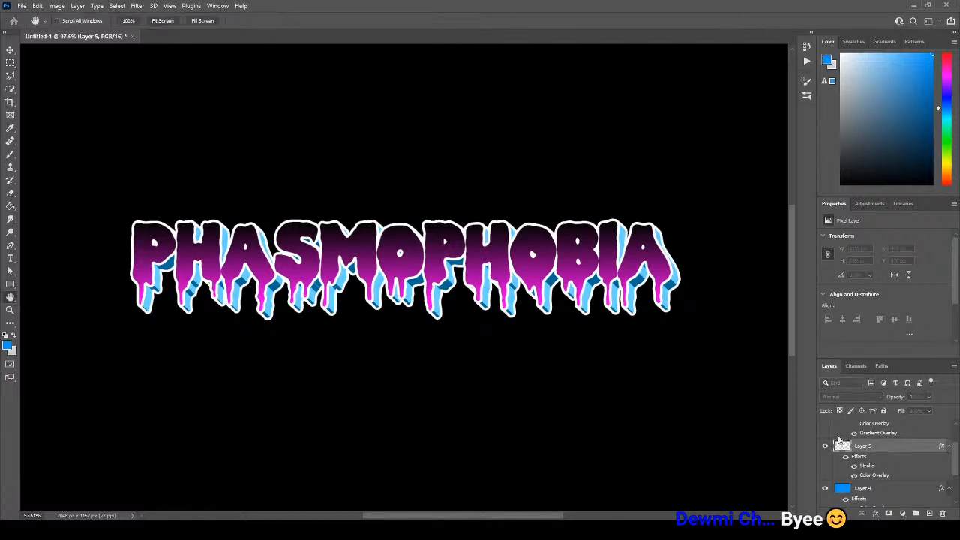
pyautogui.click(408, 301)
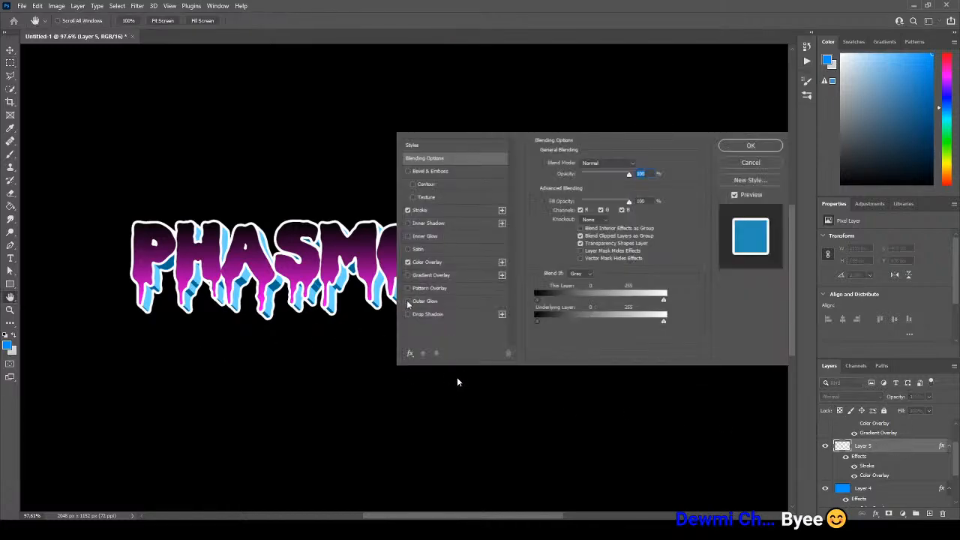
pyautogui.click(425, 301)
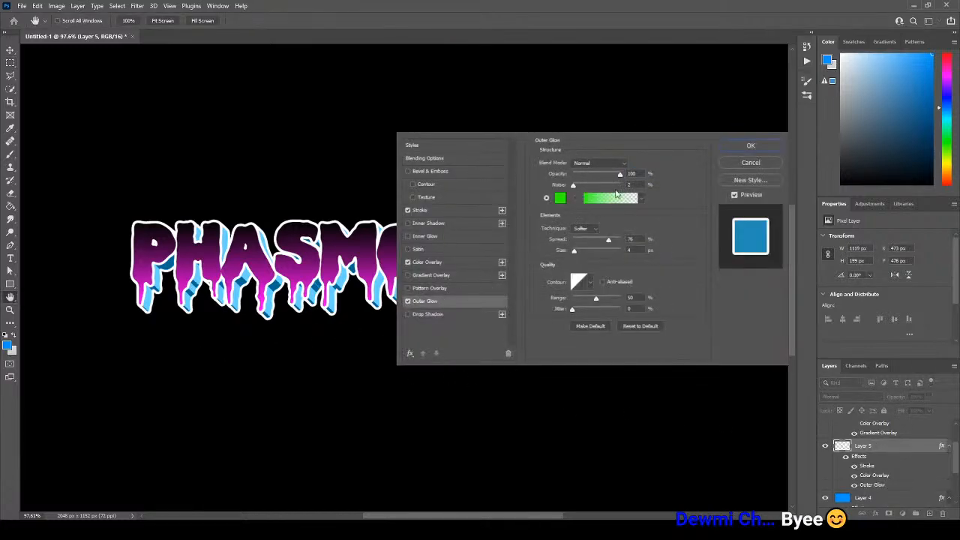
pyautogui.click(561, 200)
pyautogui.moveTo(662, 416); pyautogui.dragTo(672, 396)
pyautogui.click(670, 395)
pyautogui.press('Return')
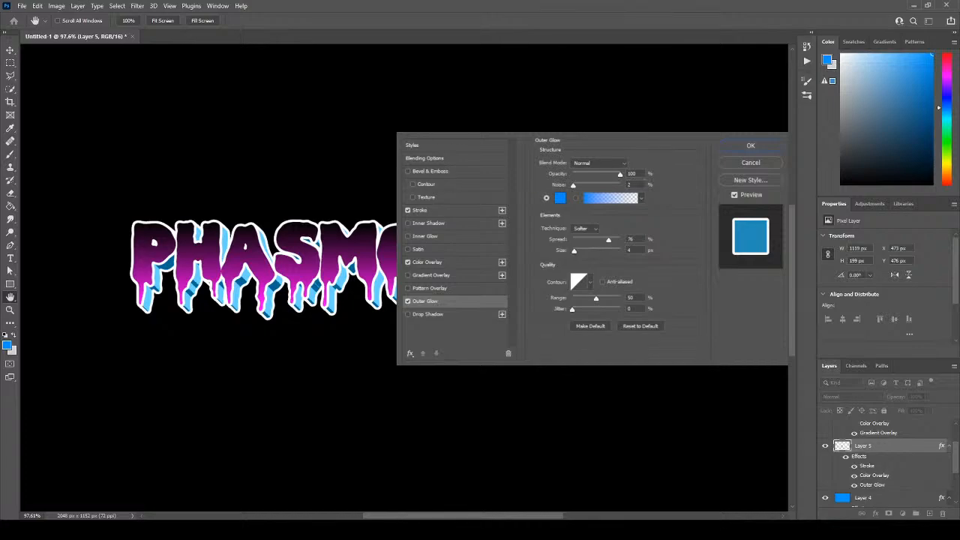
# Set Layer 5's outer glow to 0% spread and 43 px size, keeping the blue colour, and apply the style.
pyautogui.click(561, 198)
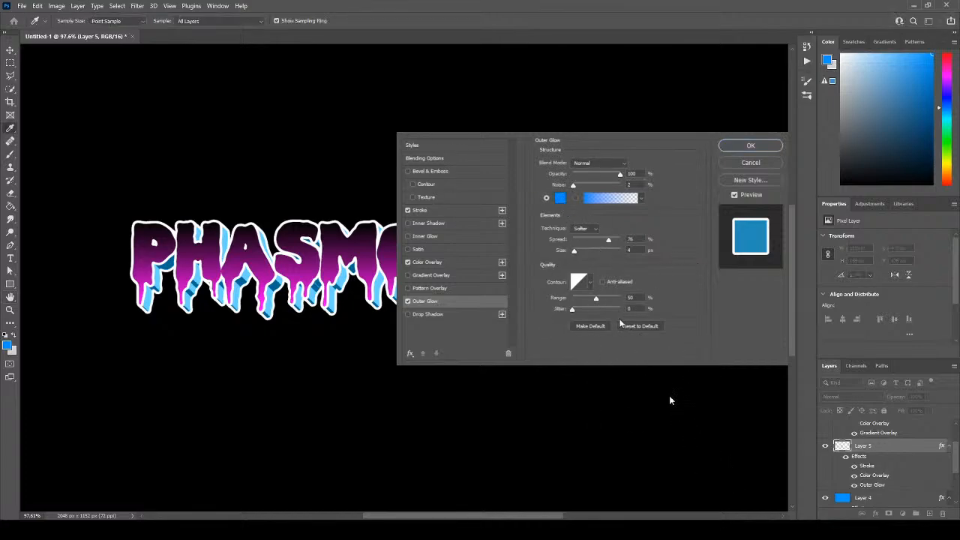
pyautogui.click(582, 241)
pyautogui.click(689, 252)
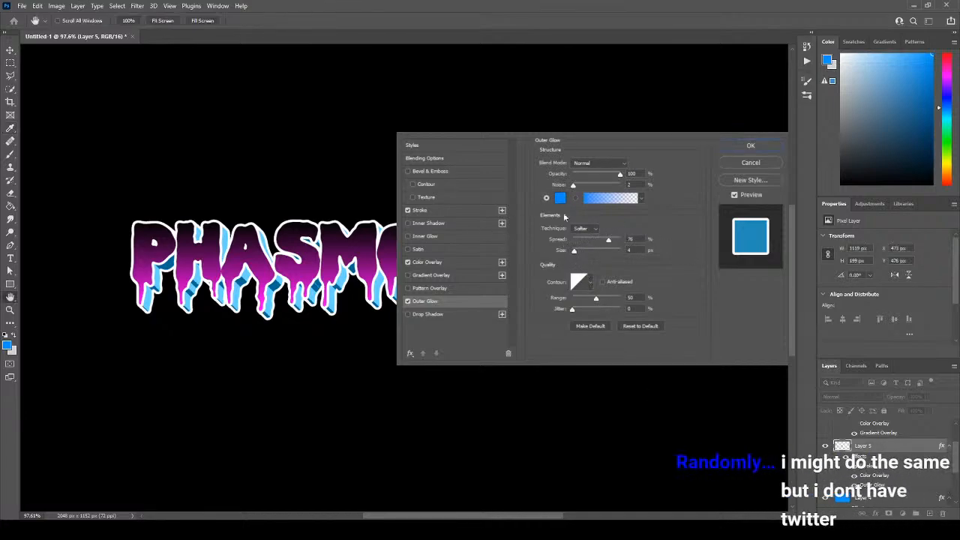
pyautogui.moveTo(574, 250)
pyautogui.mouseDown()
pyautogui.moveTo(585, 256)
pyautogui.moveTo(607, 241)
pyautogui.moveTo(573, 241)
pyautogui.mouseUp()
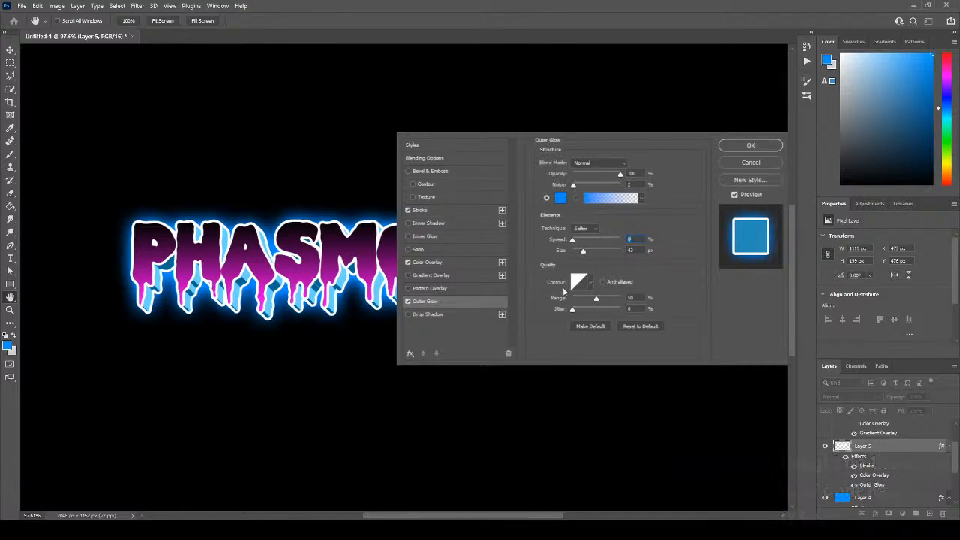
pyautogui.click(751, 145)
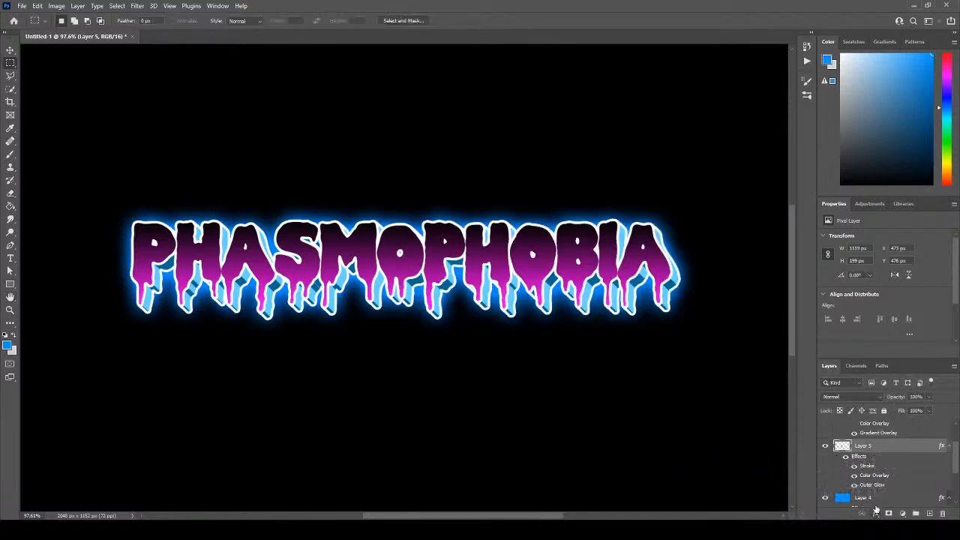
# Change the black end of the PhAsmOpHobia text layer's Gradient Overlay to red for a magenta-to-red gradient.
pyautogui.scroll(2, 883, 484)
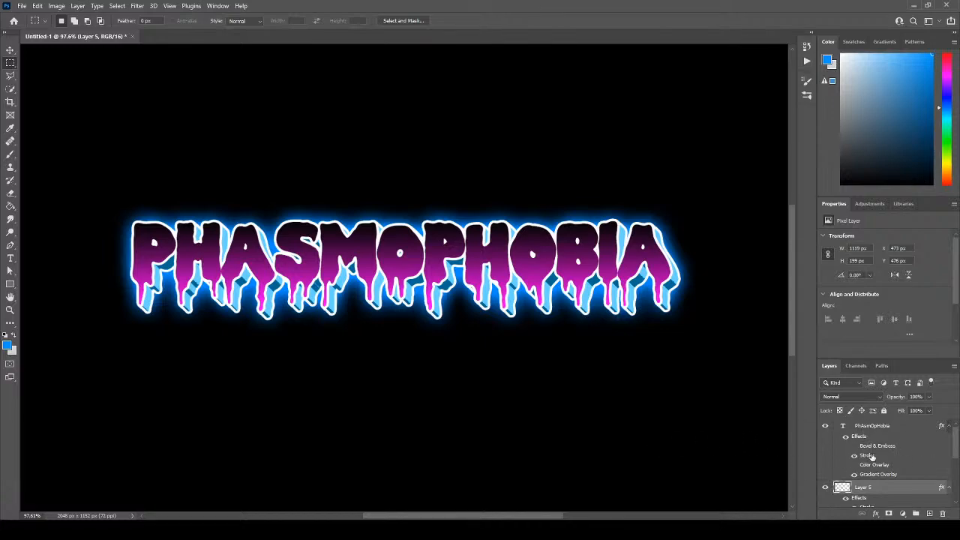
pyautogui.scroll(-4, 870, 457)
pyautogui.scroll(4, 868, 459)
pyautogui.doubleClick(903, 427)
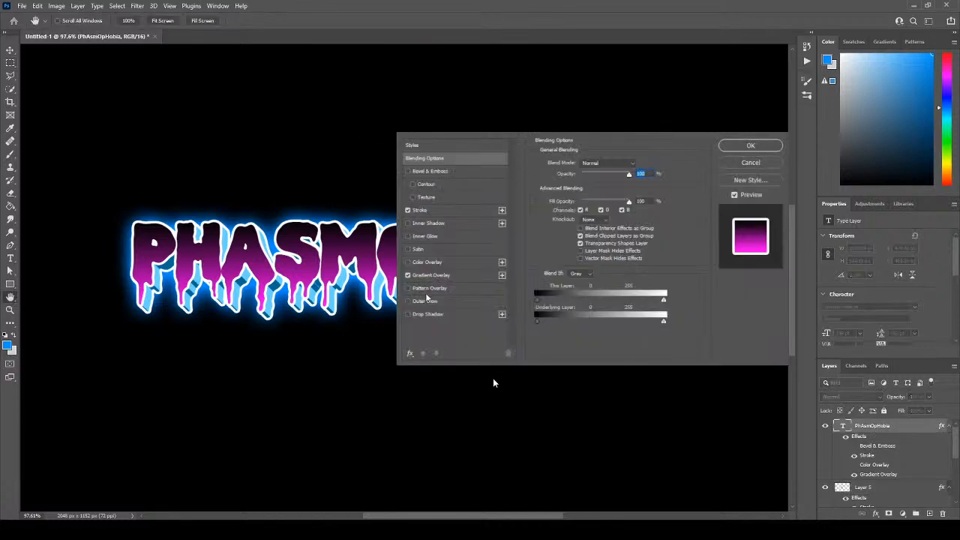
pyautogui.click(440, 275)
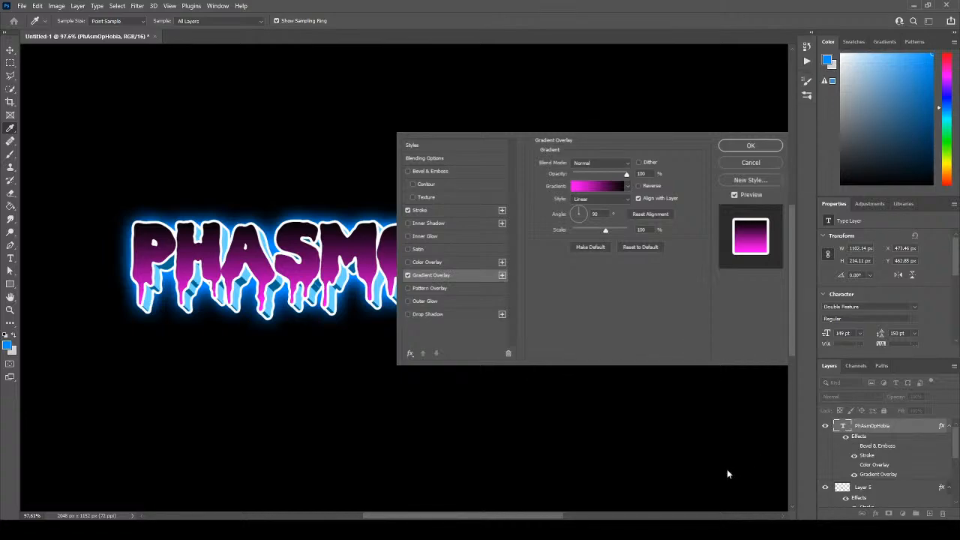
pyautogui.moveTo(551, 294)
pyautogui.mouseDown()
pyautogui.moveTo(553, 277)
pyautogui.moveTo(551, 296)
pyautogui.moveTo(471, 273)
pyautogui.moveTo(578, 278)
pyautogui.moveTo(535, 278)
pyautogui.moveTo(561, 295)
pyautogui.mouseUp()
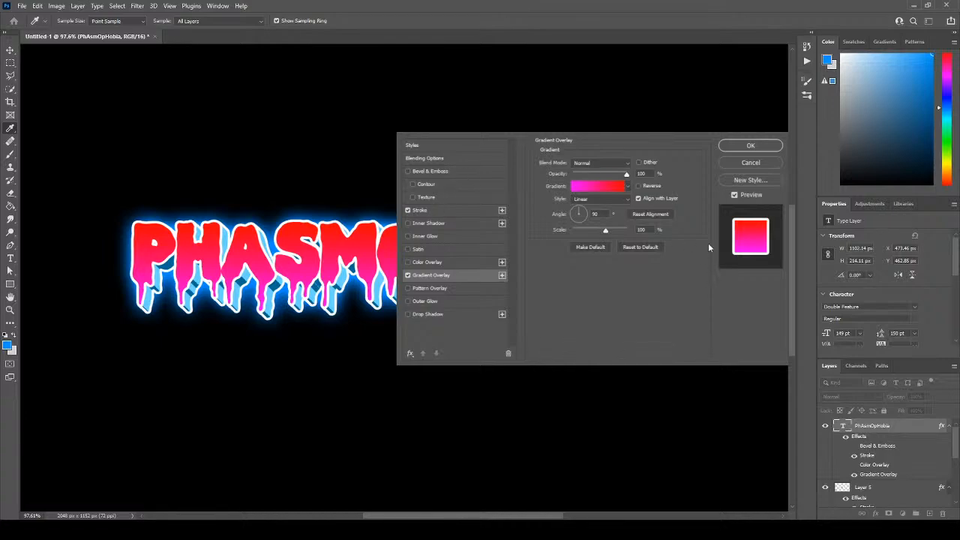
pyautogui.click(725, 145)
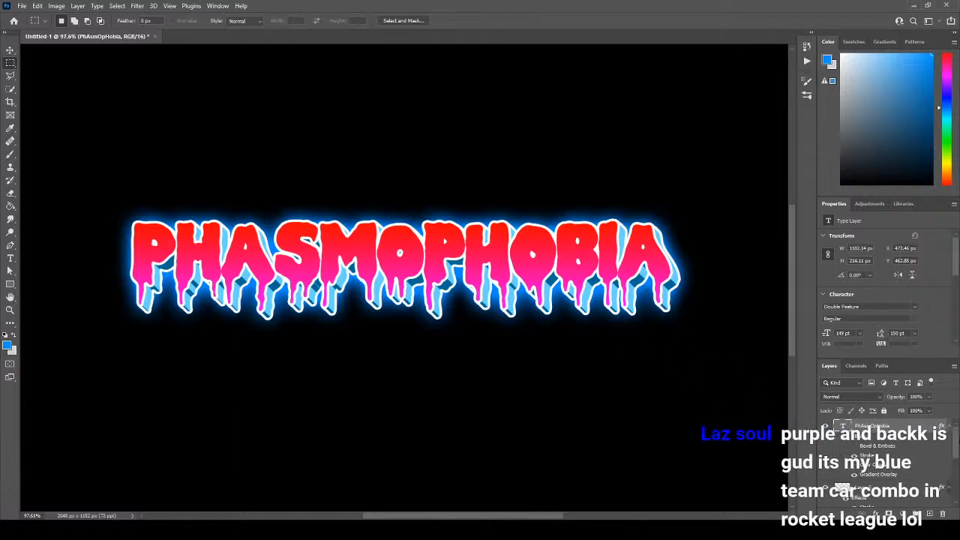
# Add an Inner Glow to the PhAsmOpHobia text layer with Normal blend mode, a blue colour and 24 px size.
pyautogui.doubleClick(918, 428)
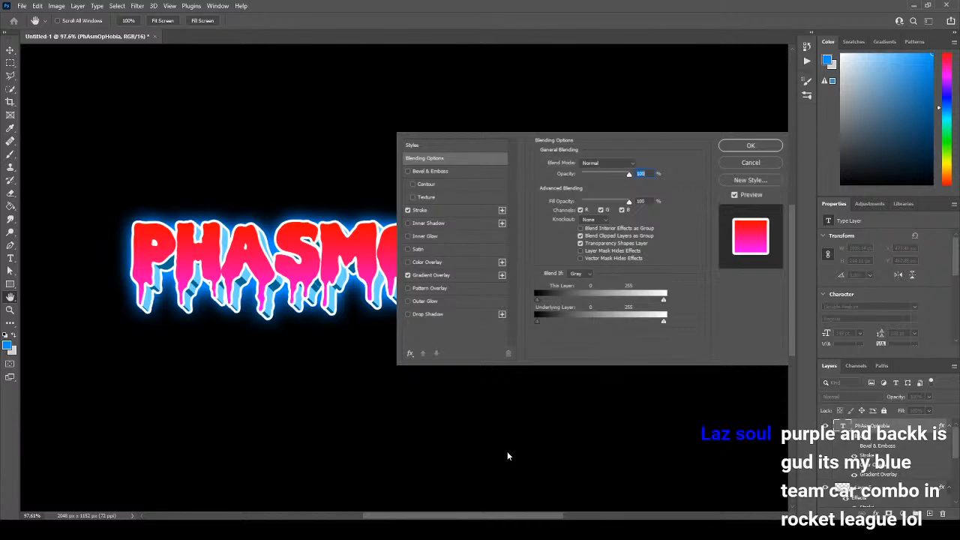
pyautogui.click(408, 235)
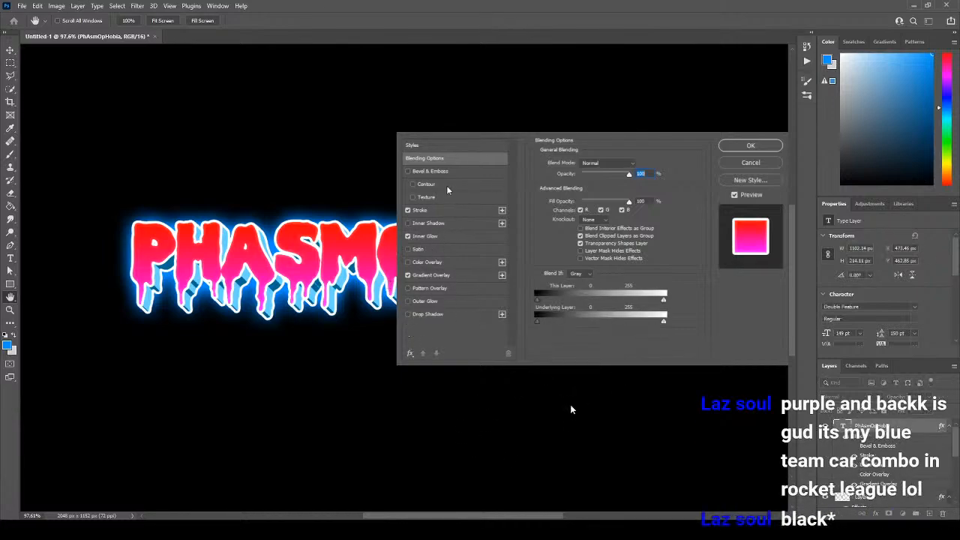
pyautogui.click(450, 223)
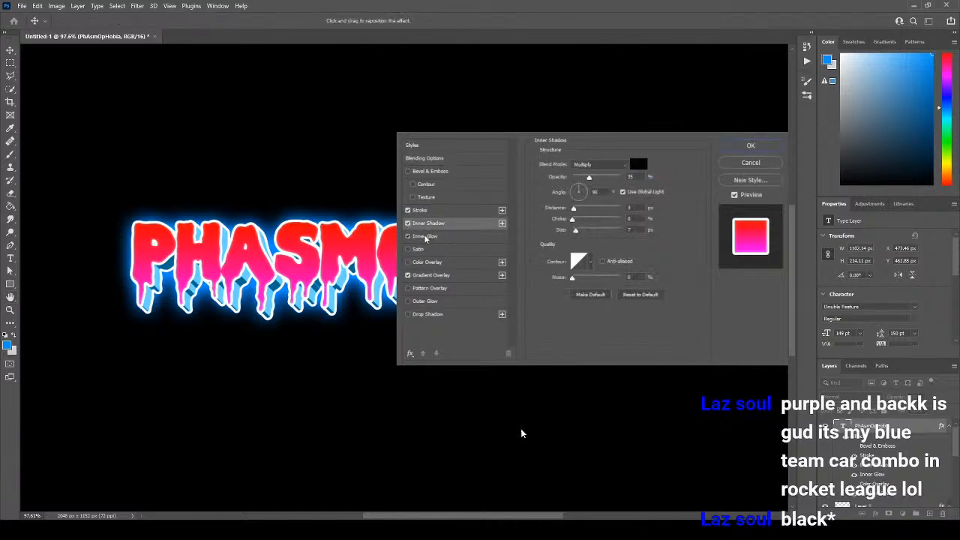
pyautogui.click(447, 236)
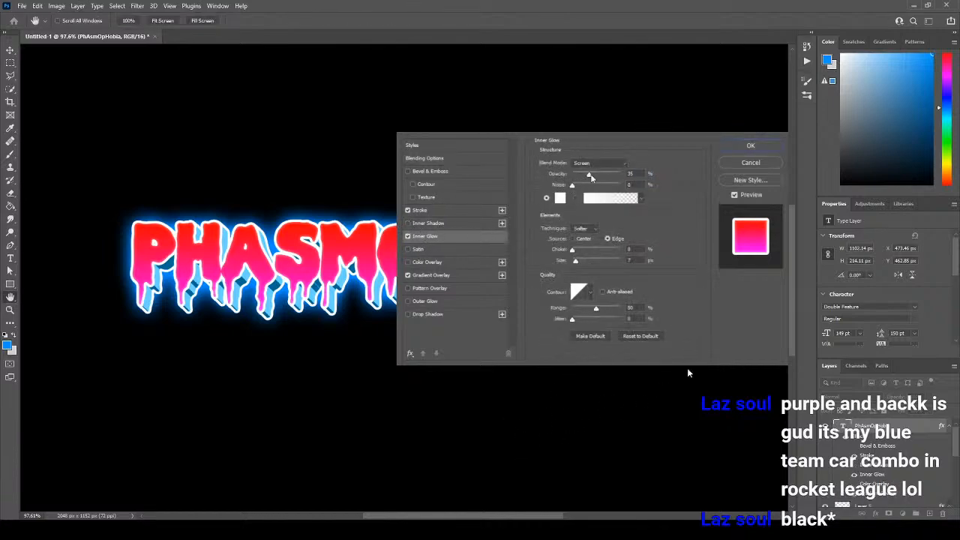
pyautogui.click(599, 163)
pyautogui.click(591, 173)
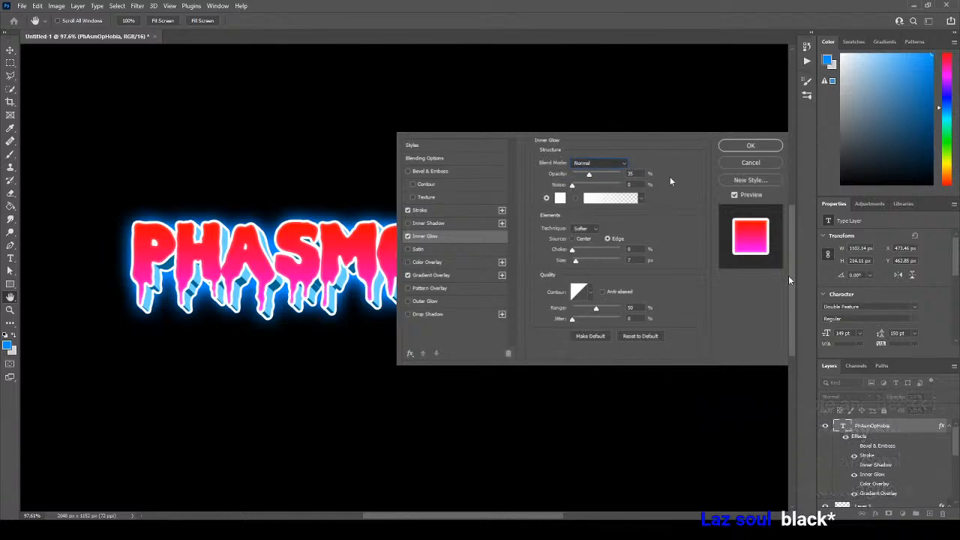
pyautogui.click(560, 198)
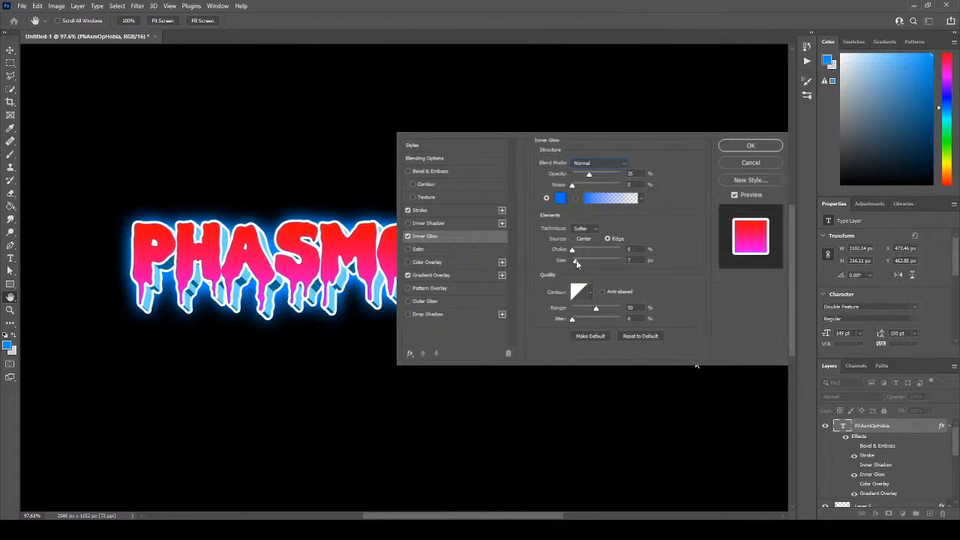
pyautogui.moveTo(577, 260); pyautogui.dragTo(581, 261)
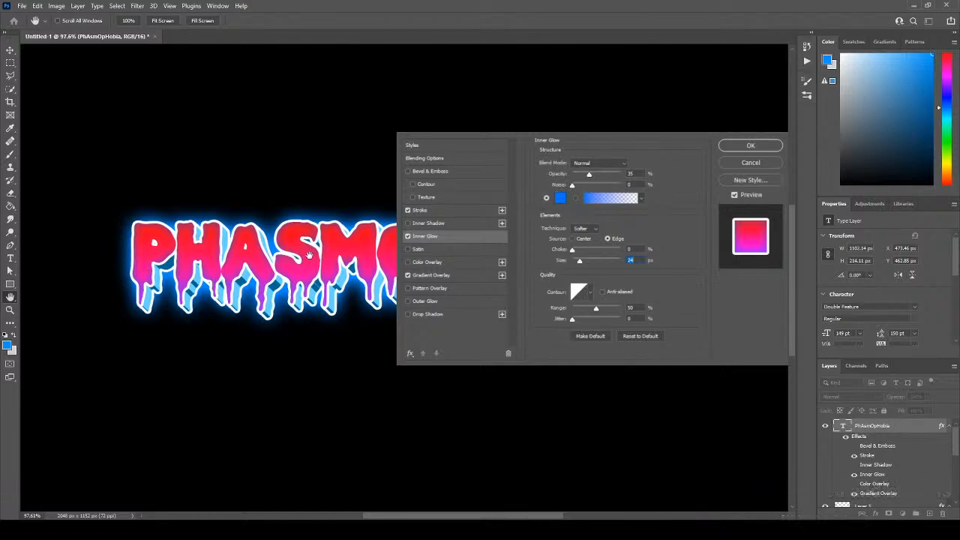
# Switch the text's inner glow to Screen blend mode and lighten its colour to pale blue.
pyautogui.click(579, 163)
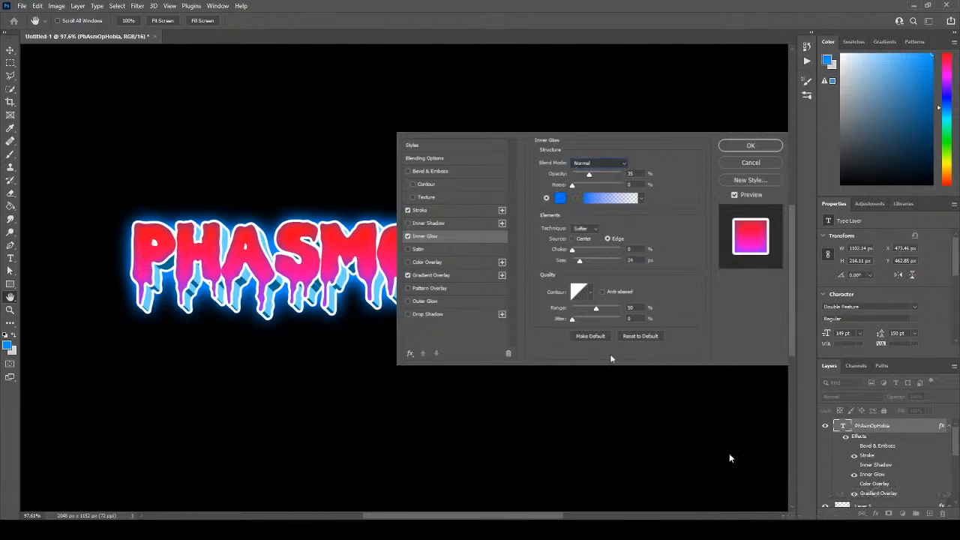
pyautogui.click(581, 249)
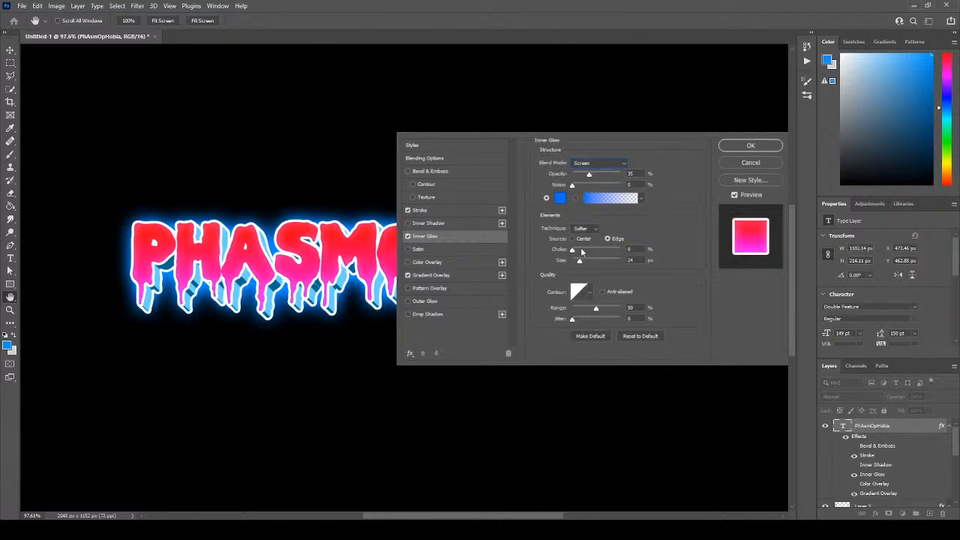
pyautogui.click(564, 198)
pyautogui.moveTo(496, 251); pyautogui.dragTo(417, 217)
pyautogui.moveTo(450, 258); pyautogui.dragTo(405, 219)
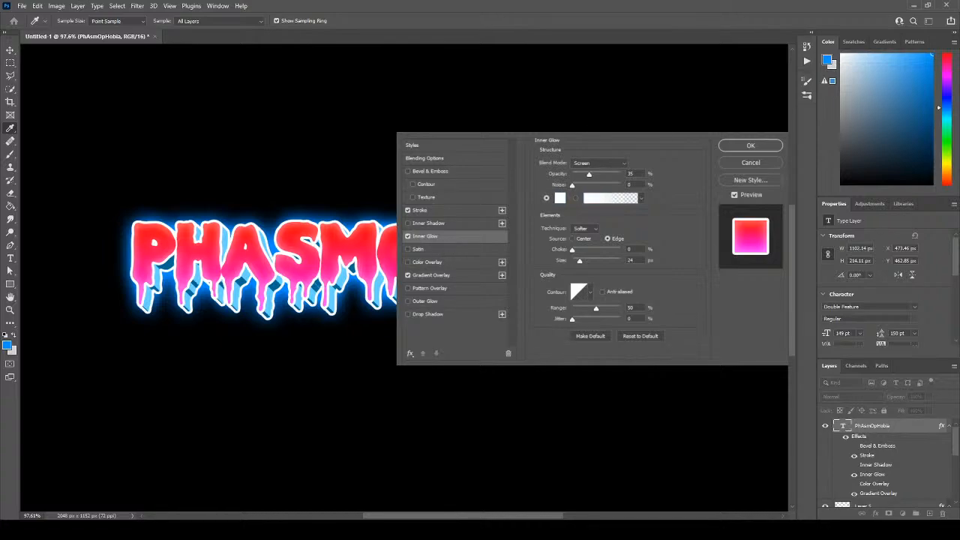
pyautogui.moveTo(475, 276); pyautogui.dragTo(455, 197)
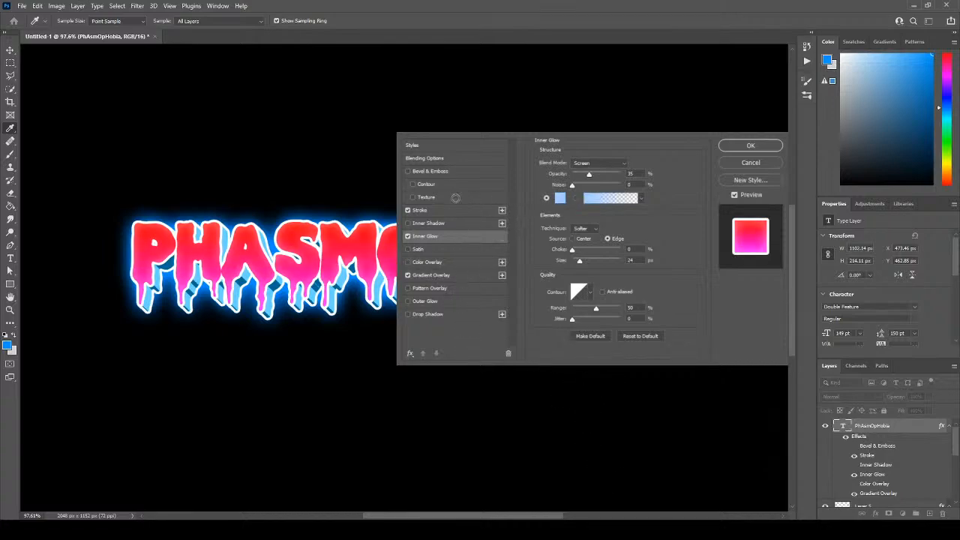
pyautogui.click(620, 243)
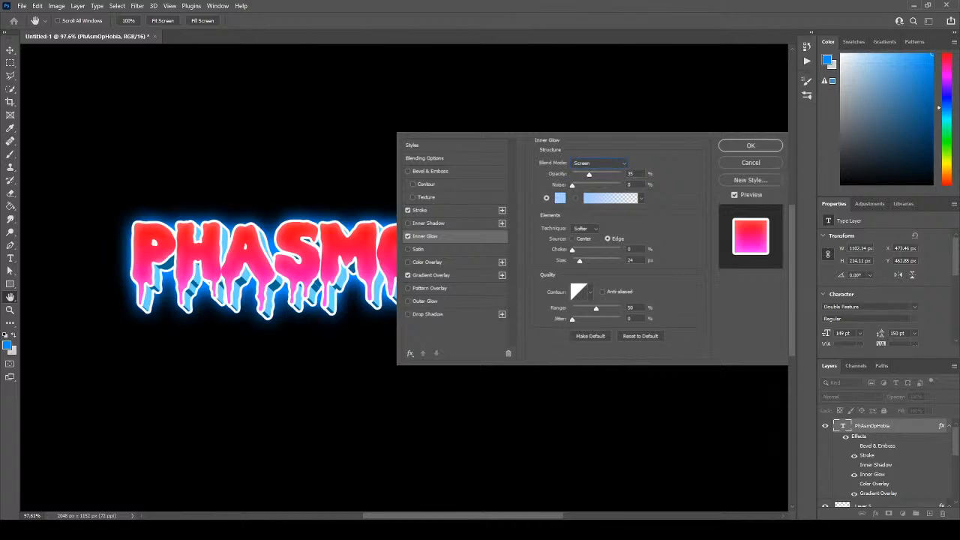
# Raise the text's inner glow opacity to 100%, change its colour to a medium blue and apply the style.
pyautogui.click(559, 198)
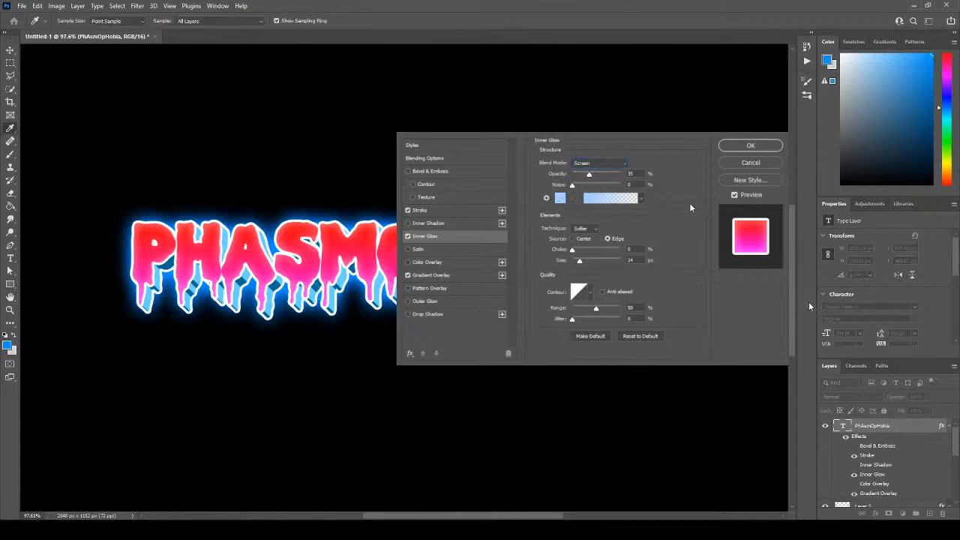
pyautogui.click(664, 238)
pyautogui.moveTo(588, 176); pyautogui.dragTo(669, 175)
pyautogui.click(559, 198)
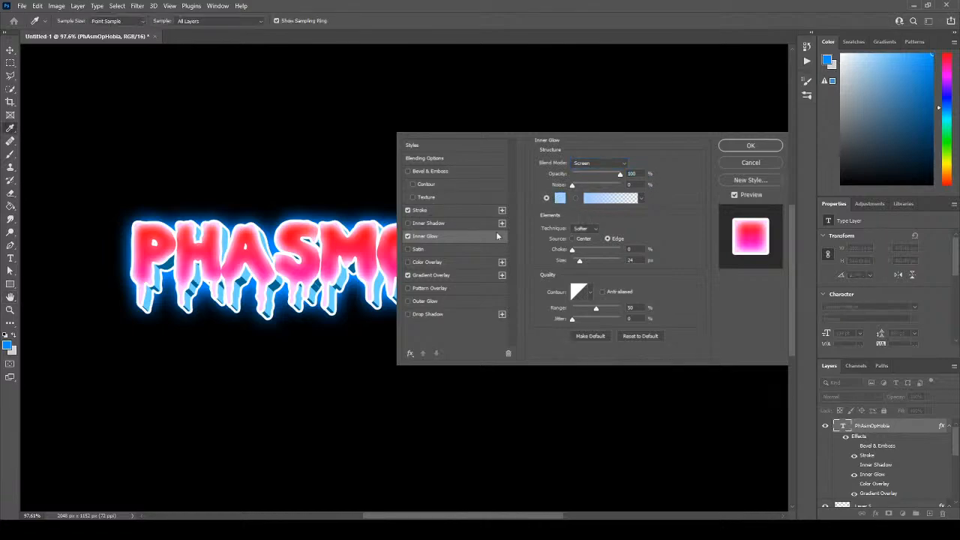
pyautogui.moveTo(469, 255); pyautogui.dragTo(502, 251)
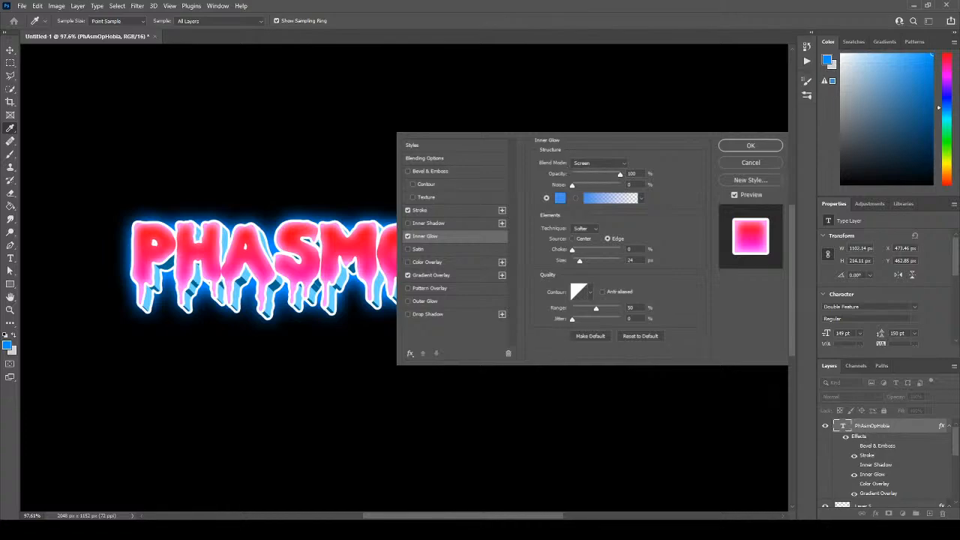
pyautogui.click(639, 243)
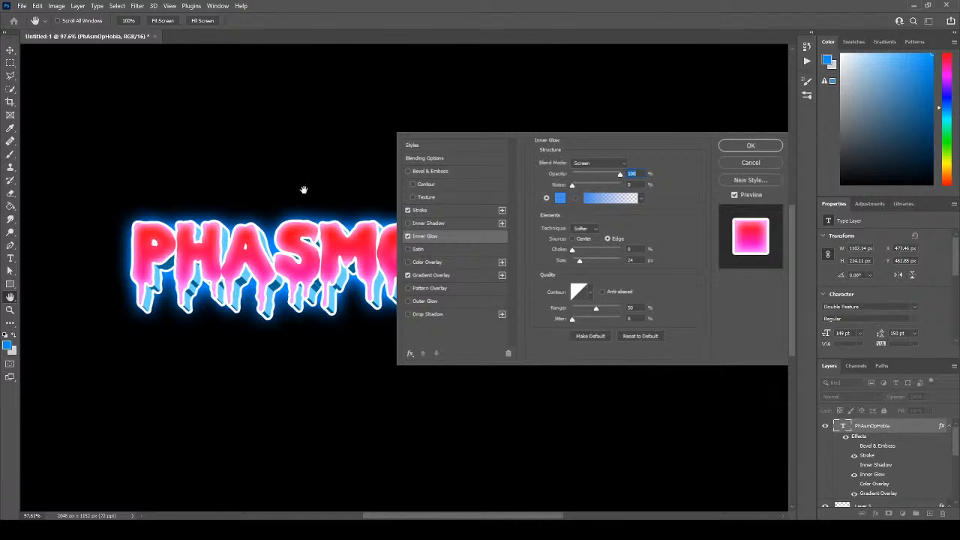
pyautogui.click(733, 145)
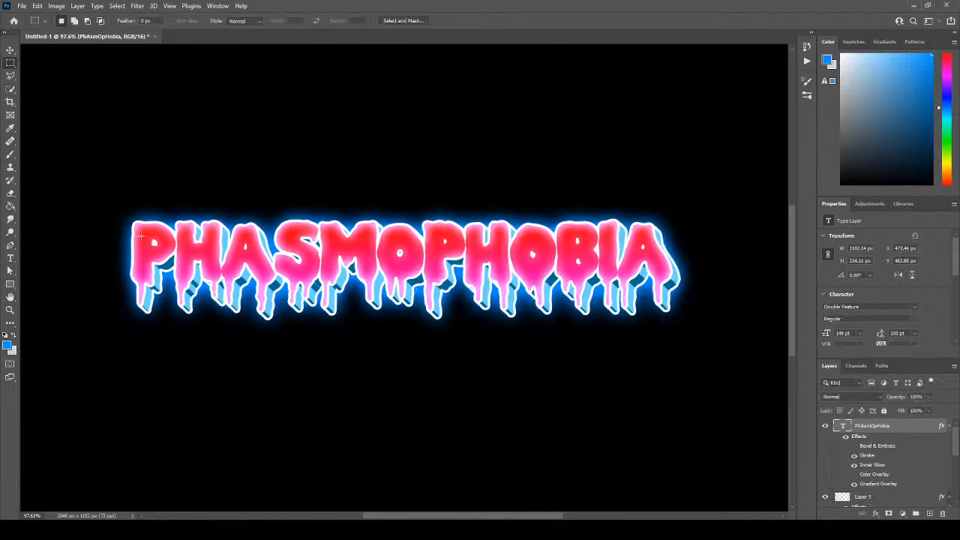
pyautogui.scroll(-5, 859, 437)
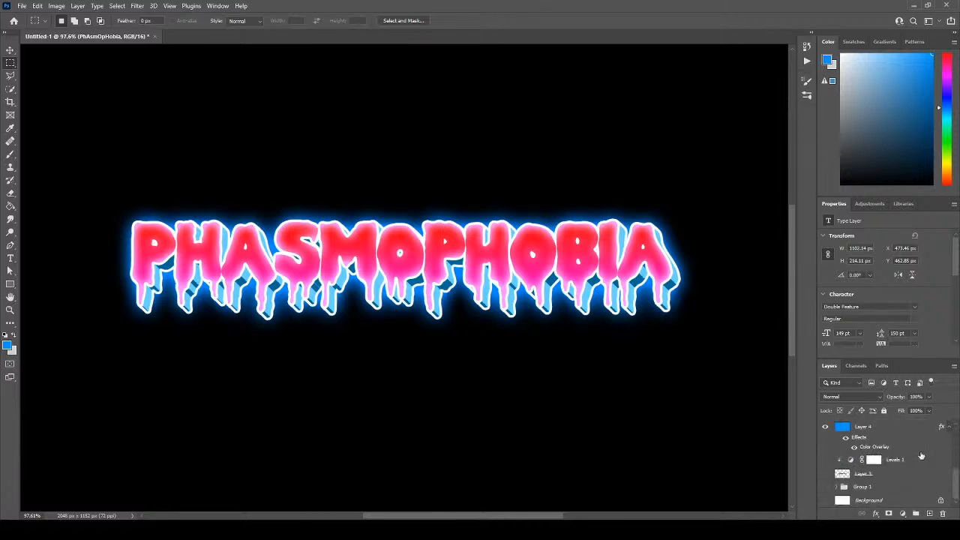
pyautogui.scroll(2, 924, 453)
pyautogui.scroll(-2, 909, 464)
pyautogui.scroll(4, 874, 448)
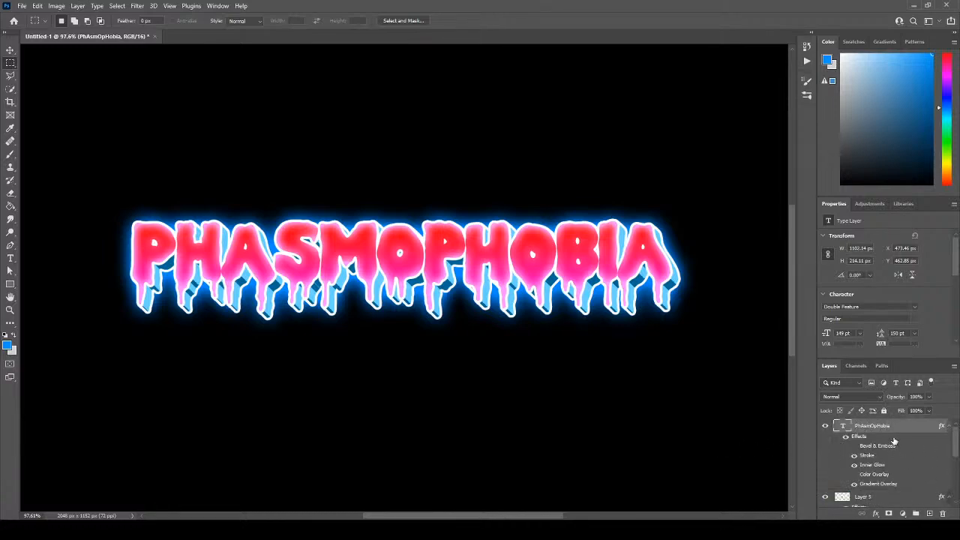
pyautogui.doubleClick(879, 437)
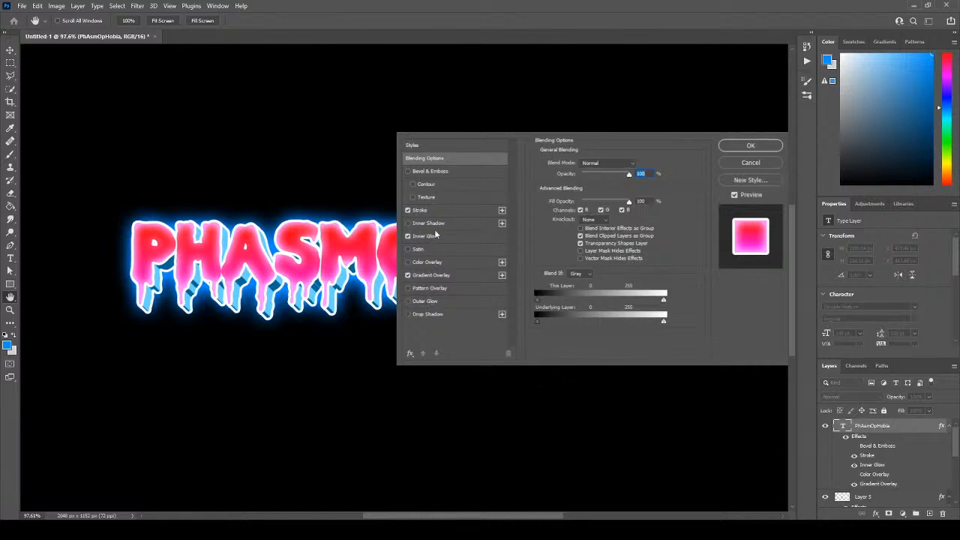
pyautogui.click(751, 146)
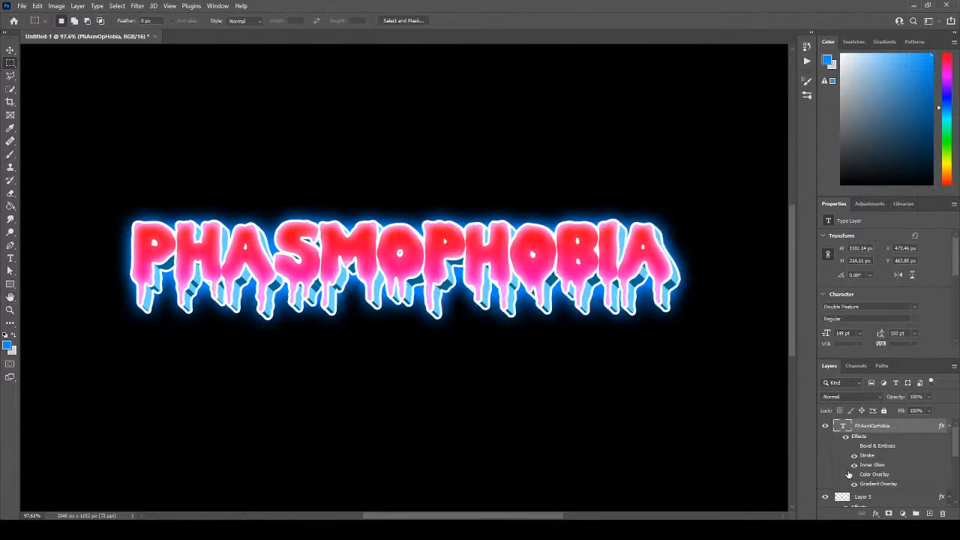
# Open Layer 5's Color Overlay settings and try the Multiply blend mode at 80% opacity.
pyautogui.scroll(-3, 887, 447)
pyautogui.click(887, 426)
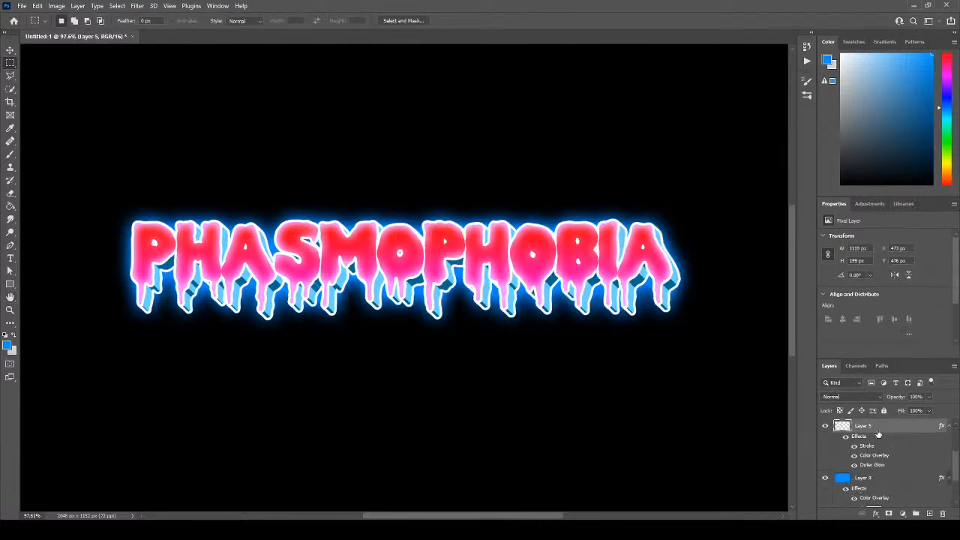
pyautogui.press('h')
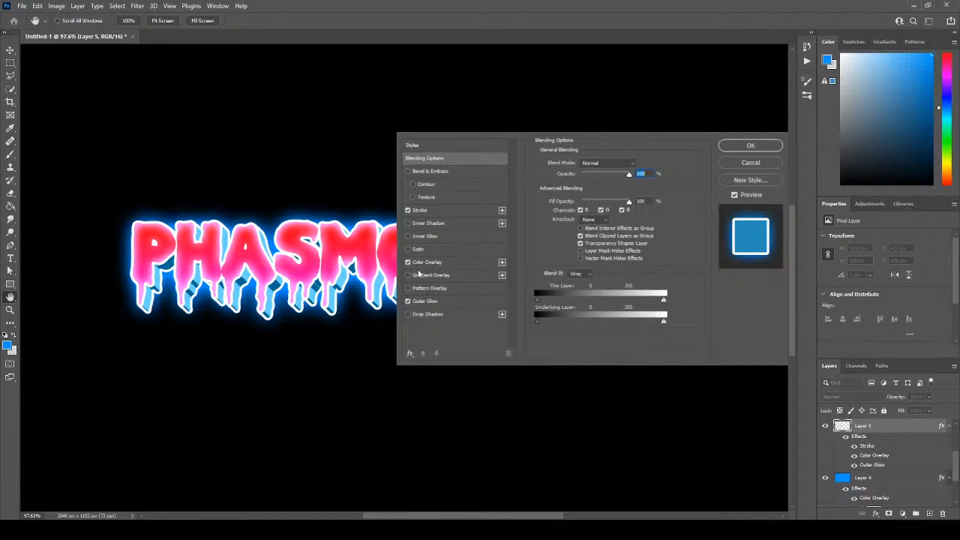
pyautogui.click(424, 261)
pyautogui.moveTo(600, 180)
pyautogui.mouseDown()
pyautogui.moveTo(629, 180)
pyautogui.moveTo(612, 178)
pyautogui.mouseUp()
pyautogui.click(612, 165)
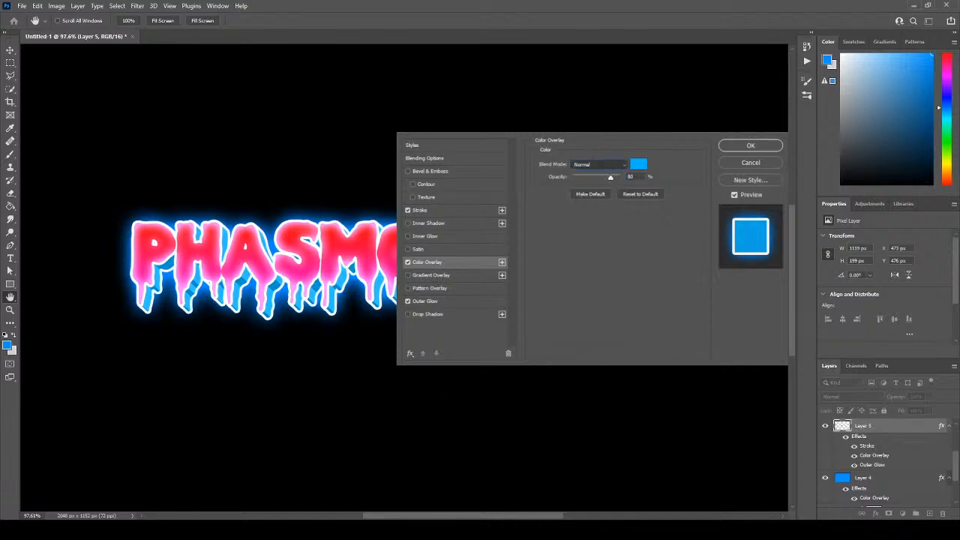
pyautogui.click(388, 339)
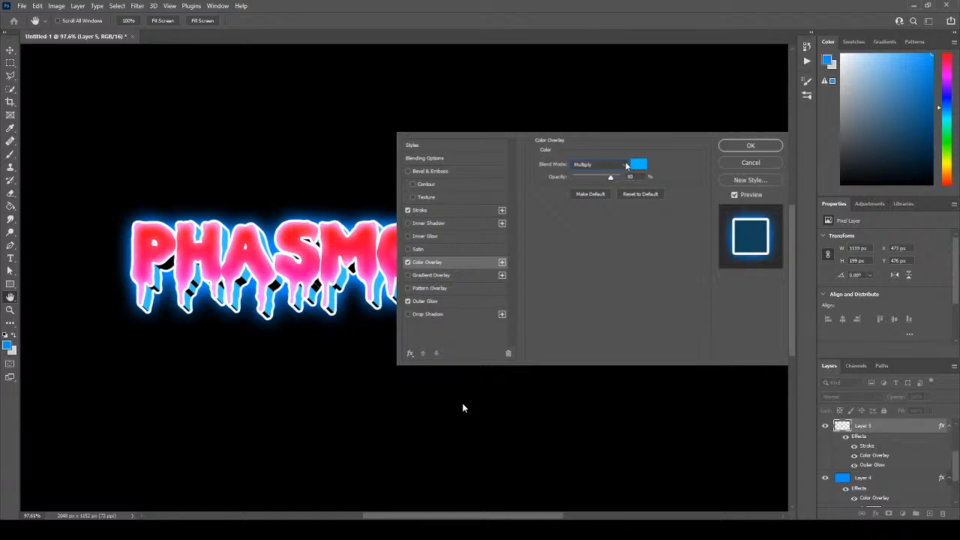
# Switch Layer 5's Color Overlay to Lighten blend mode, raise its opacity to 100% and apply the style.
pyautogui.click(626, 164)
pyautogui.click(451, 405)
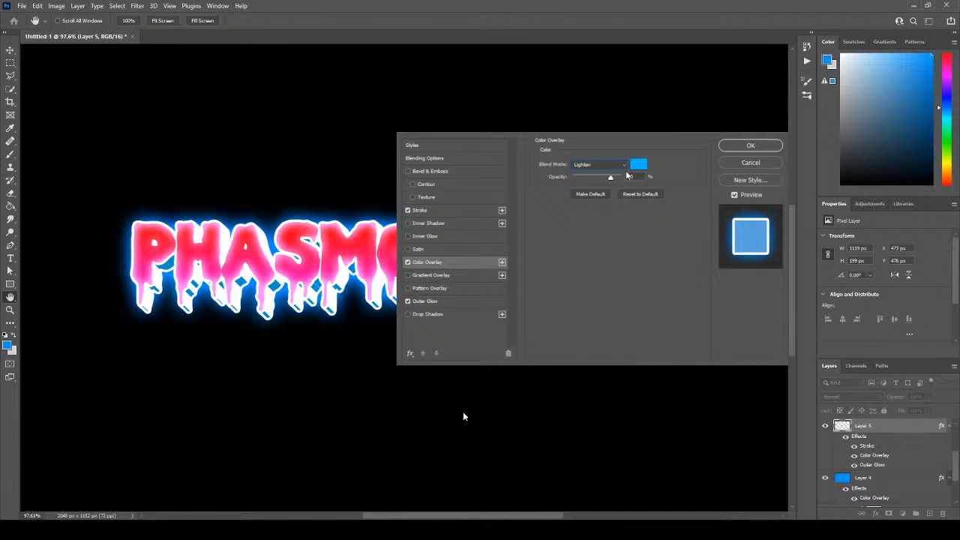
pyautogui.moveTo(611, 178); pyautogui.dragTo(624, 179)
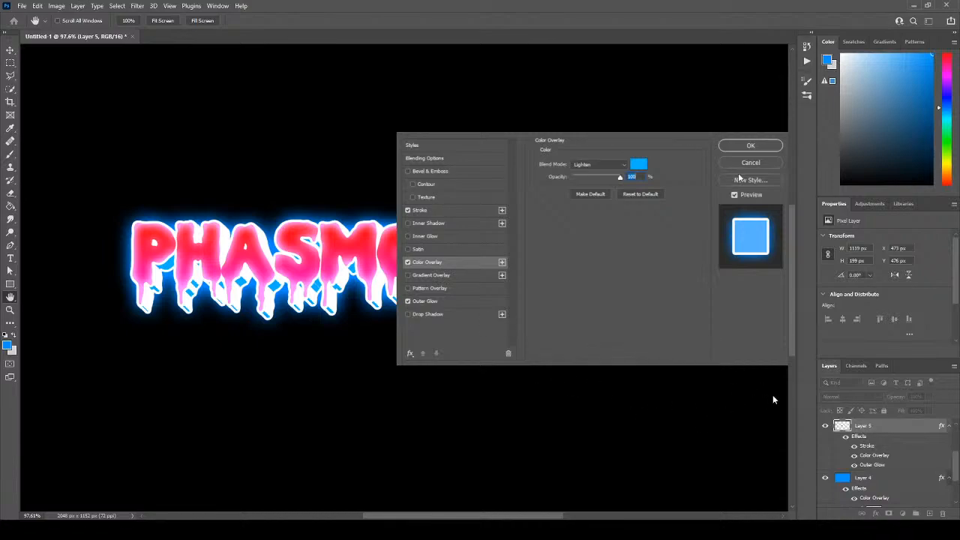
pyautogui.click(750, 146)
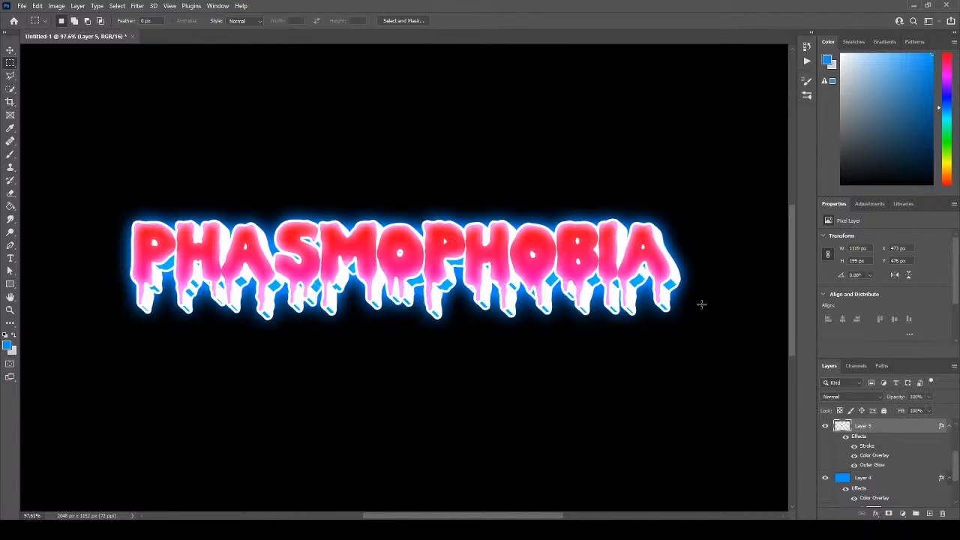
pyautogui.moveTo(523, 518)
pyautogui.mouseDown()
pyautogui.moveTo(503, 518)
pyautogui.moveTo(516, 519)
pyautogui.mouseUp()
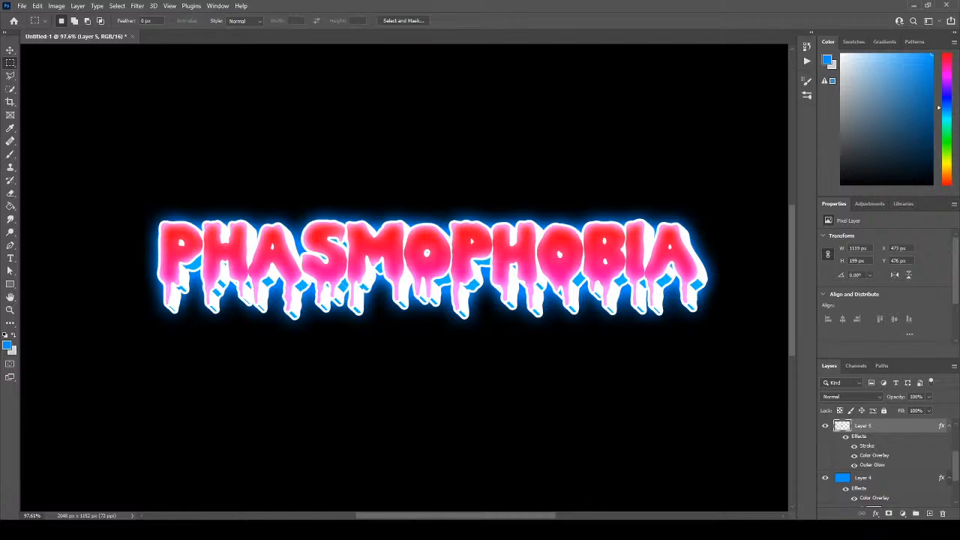
pyautogui.hscroll(1, 420, 270)
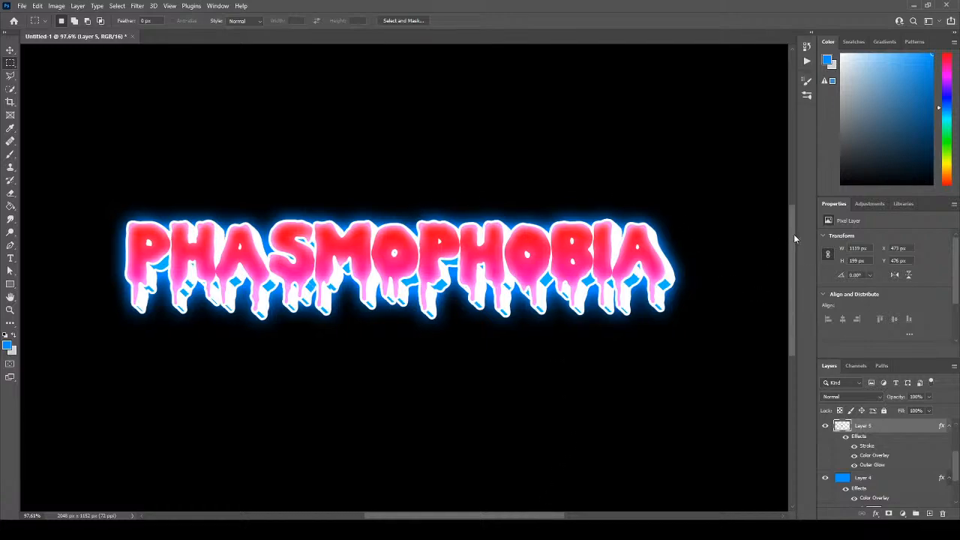
pyautogui.moveTo(794, 234)
pyautogui.mouseDown()
pyautogui.moveTo(796, 164)
pyautogui.moveTo(770, 293)
pyautogui.moveTo(780, 241)
pyautogui.mouseUp()
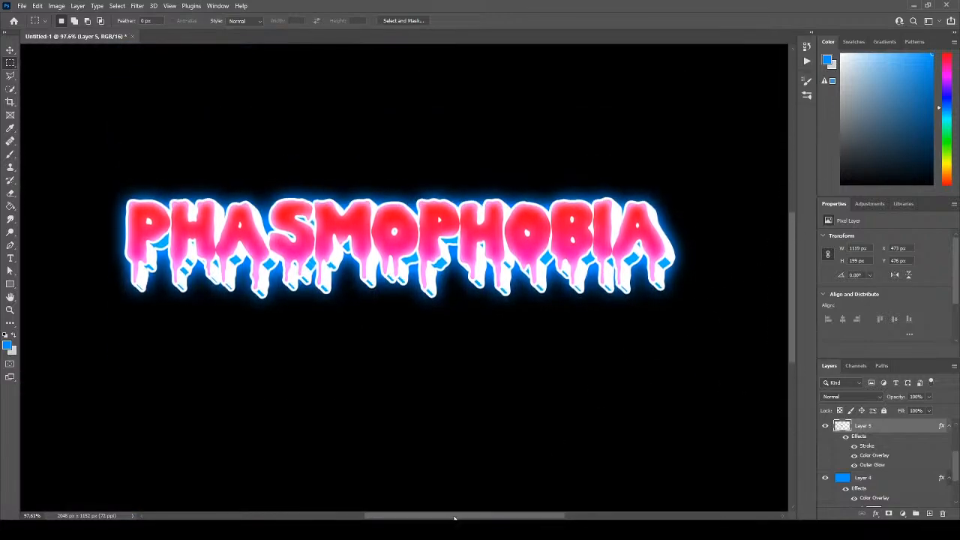
pyautogui.moveTo(454, 518)
pyautogui.mouseDown()
pyautogui.moveTo(321, 516)
pyautogui.moveTo(453, 517)
pyautogui.mouseUp()
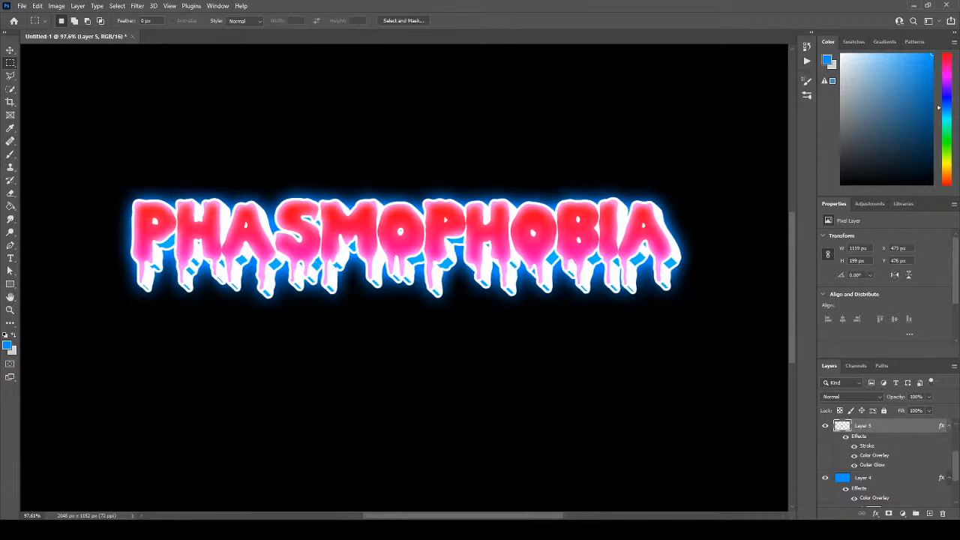